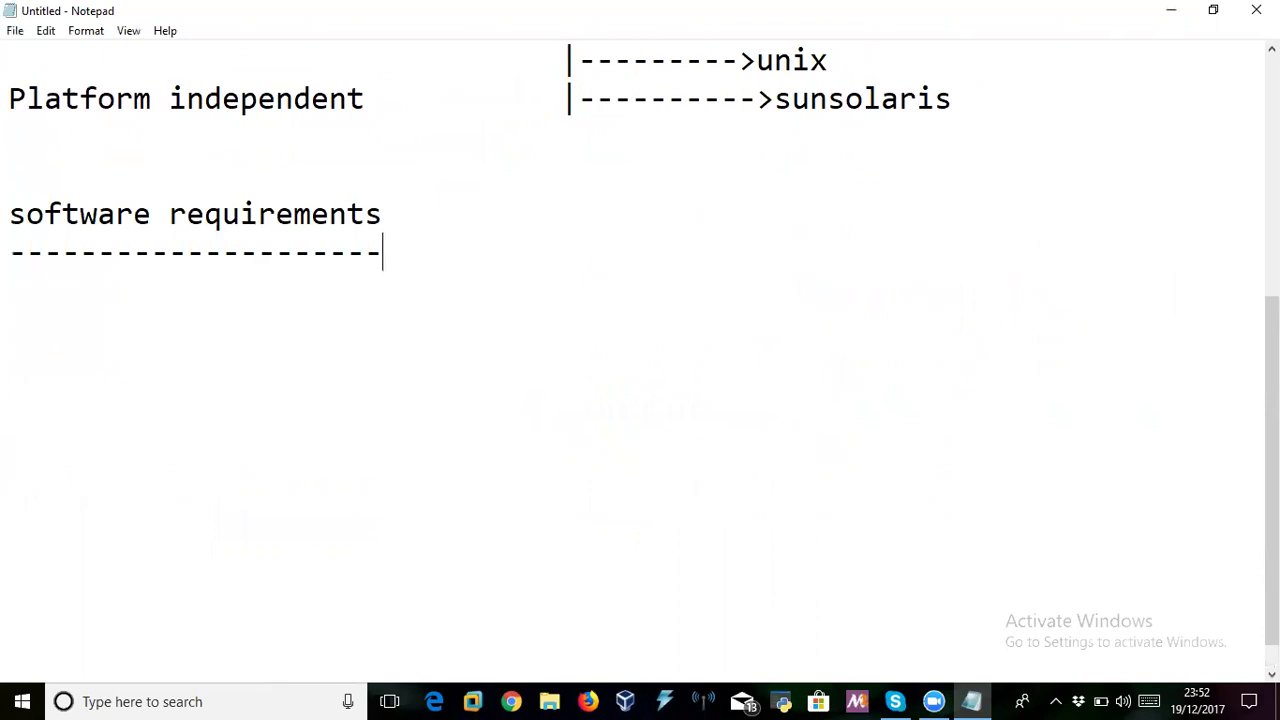
Add the line "jdk(java development kit)" below the software requirements underline
key("Return")
type("jdk")
key("Return")
key("Up")
key("Right")
key("Right")
key("Right")
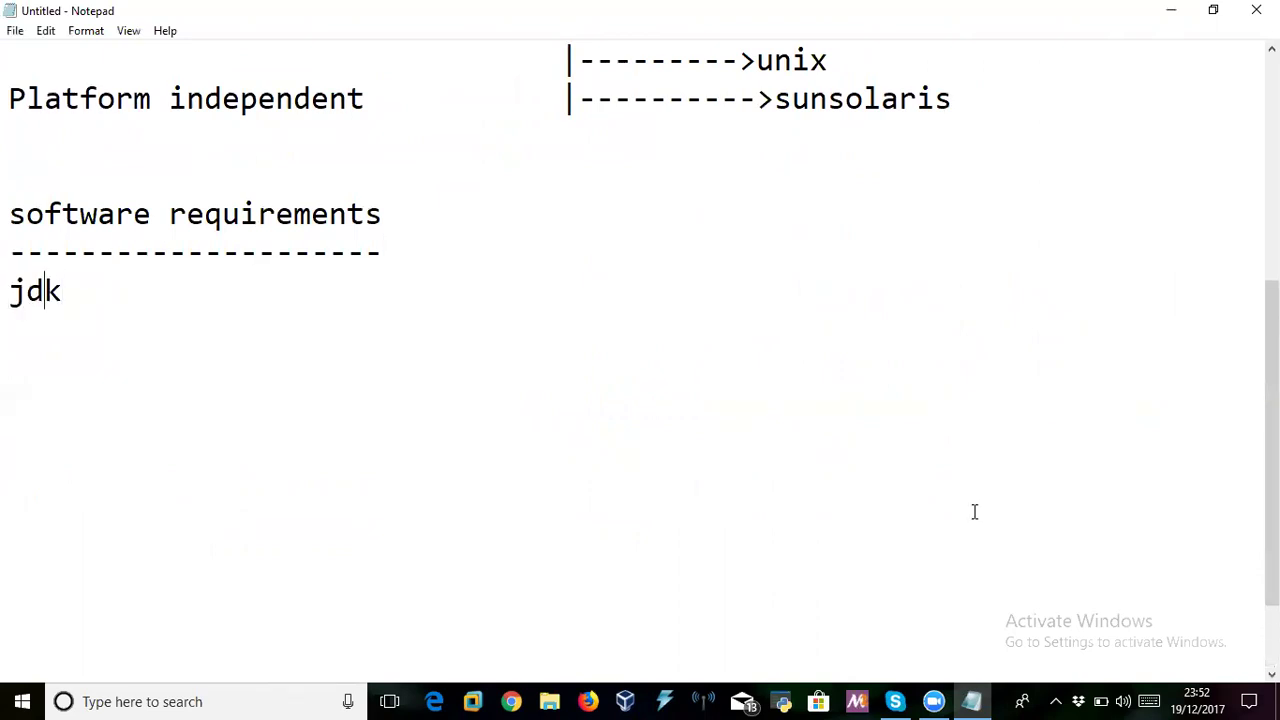
type("(java deve")
key("BackSpace")
key("BackSpace")
type("e")
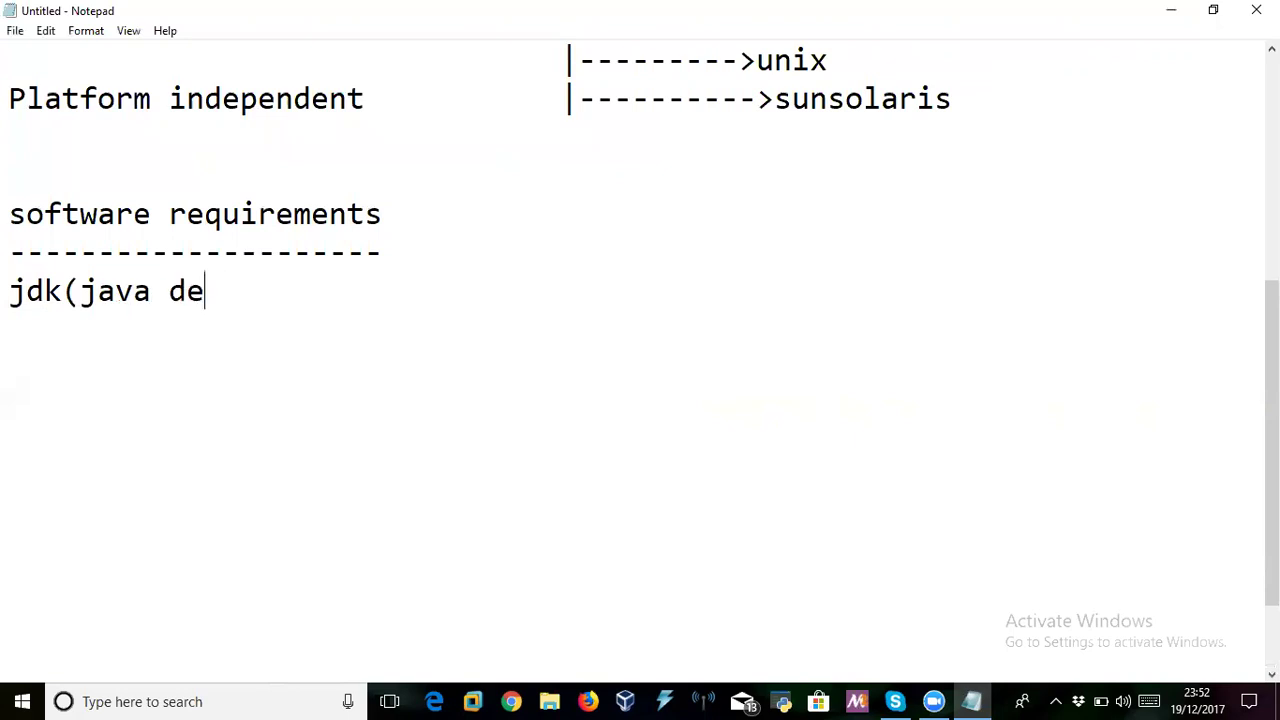
type("velopmentg")
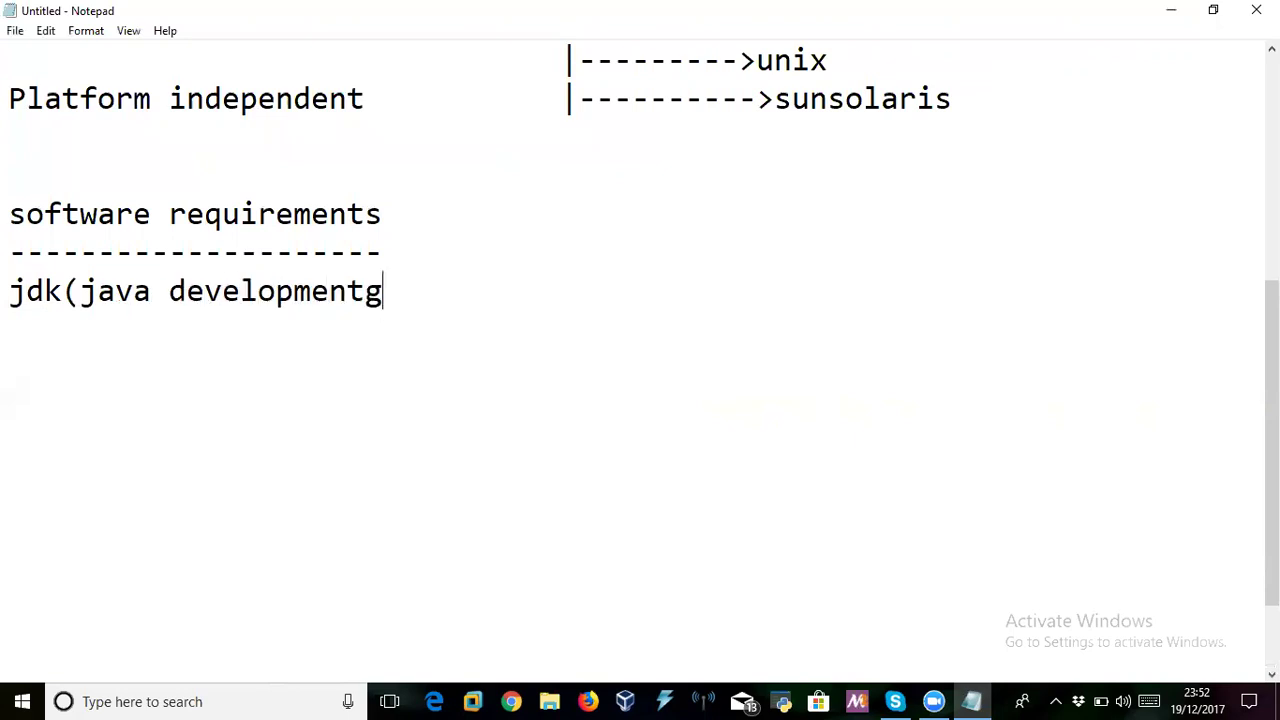
key("BackSpace")
type("kit)")
Add "editor" as the second software requirement, on its own line below the jdk entry
key("Return")
type("edi")
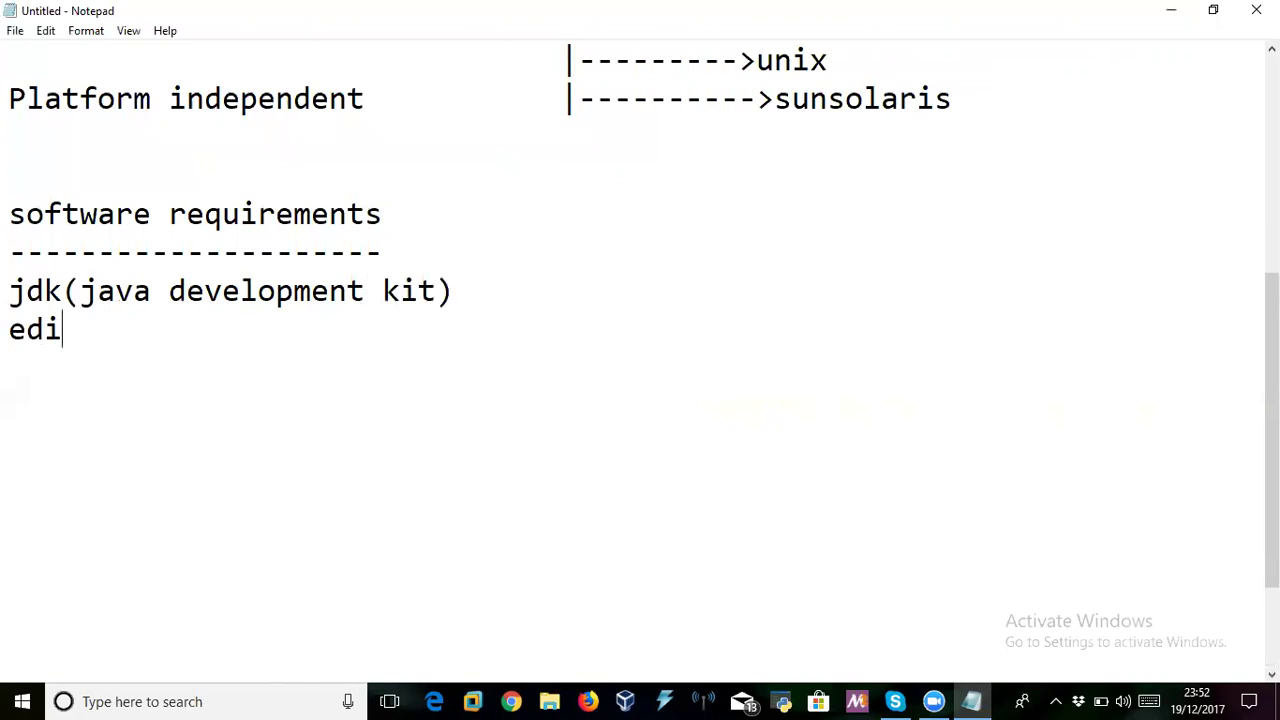
type("ot")
key("BackSpace")
key("BackSpace")
type("tor")
Add the line "IDE[integrated development environment]" below the editor entry
key("Return")
type("IDE[")
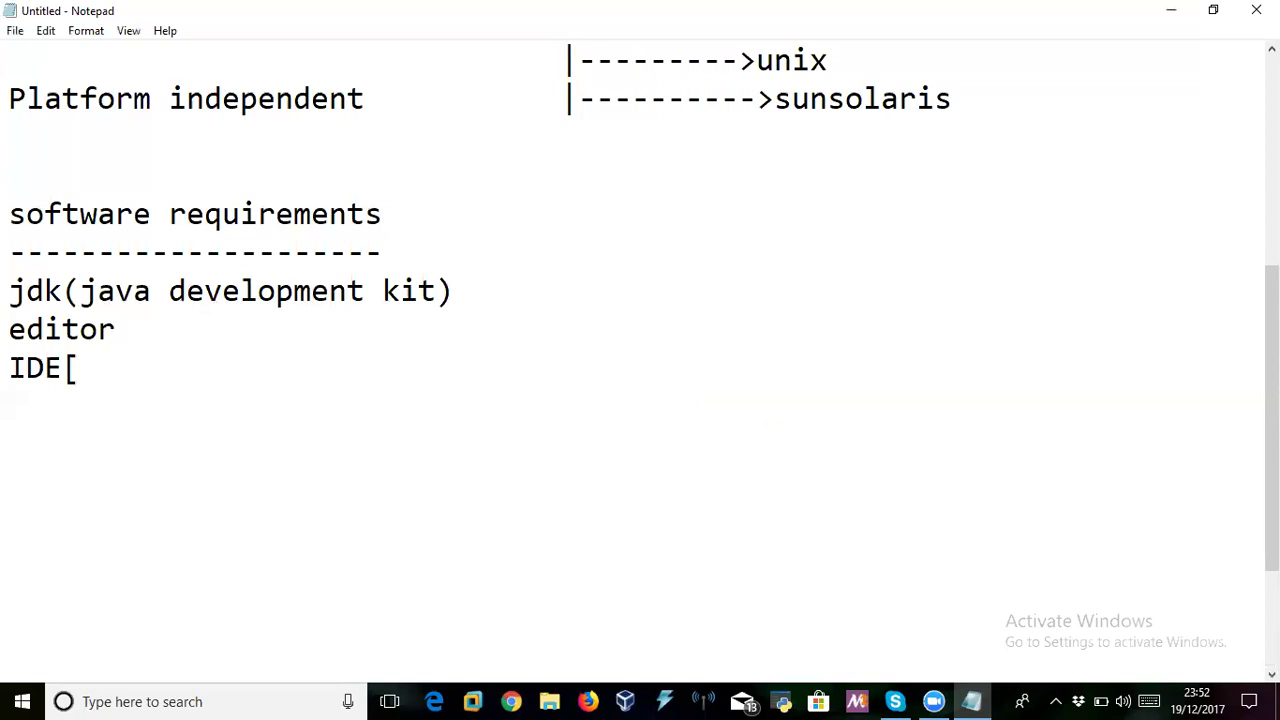
type("integ")
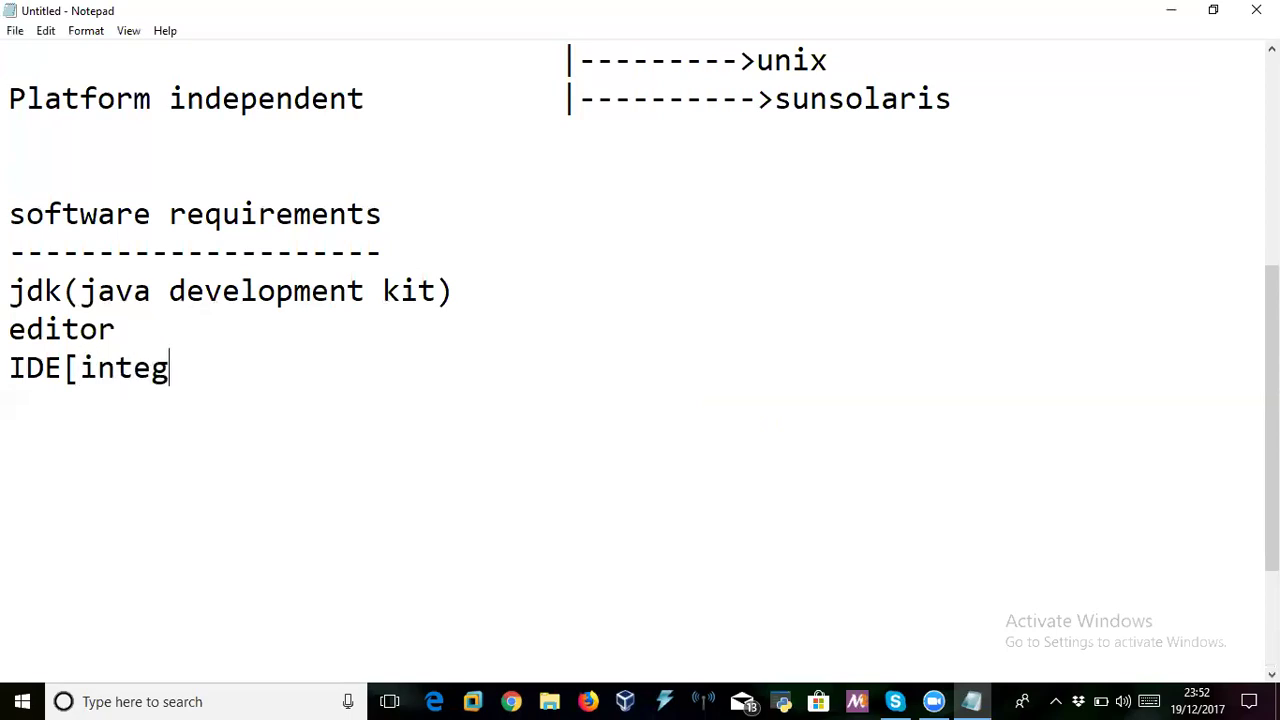
type("rated ")
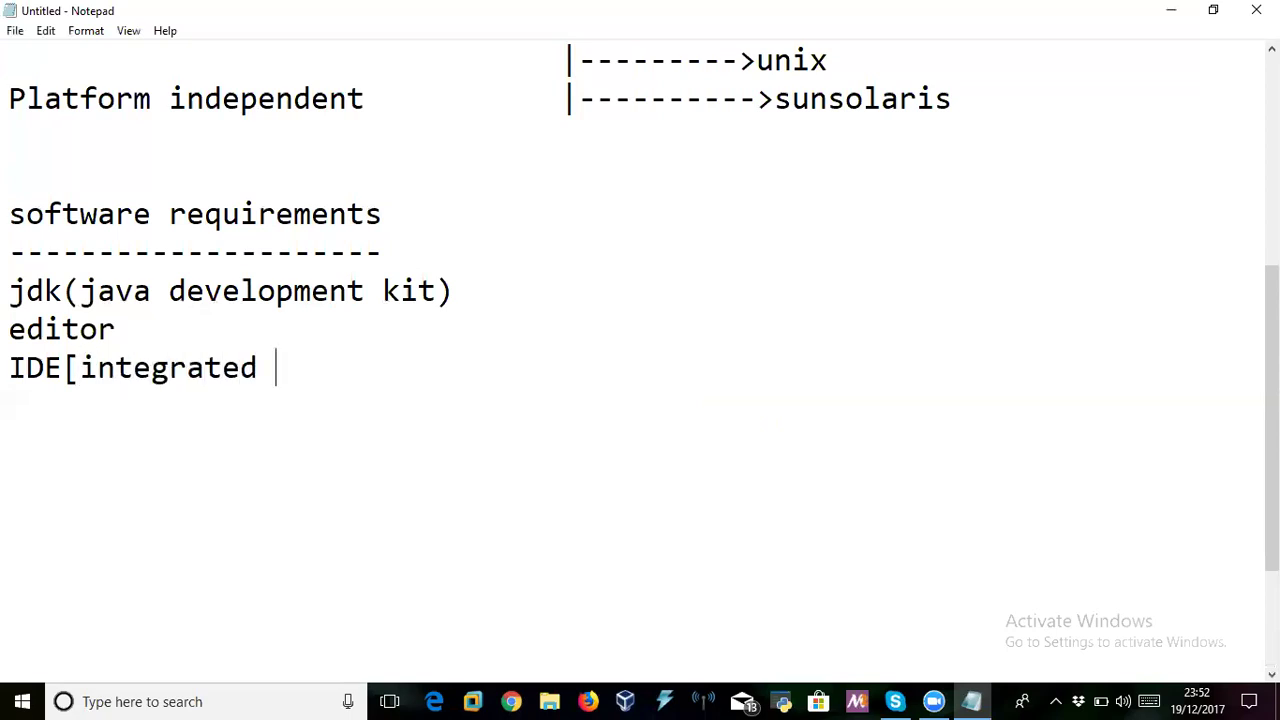
type("devel")
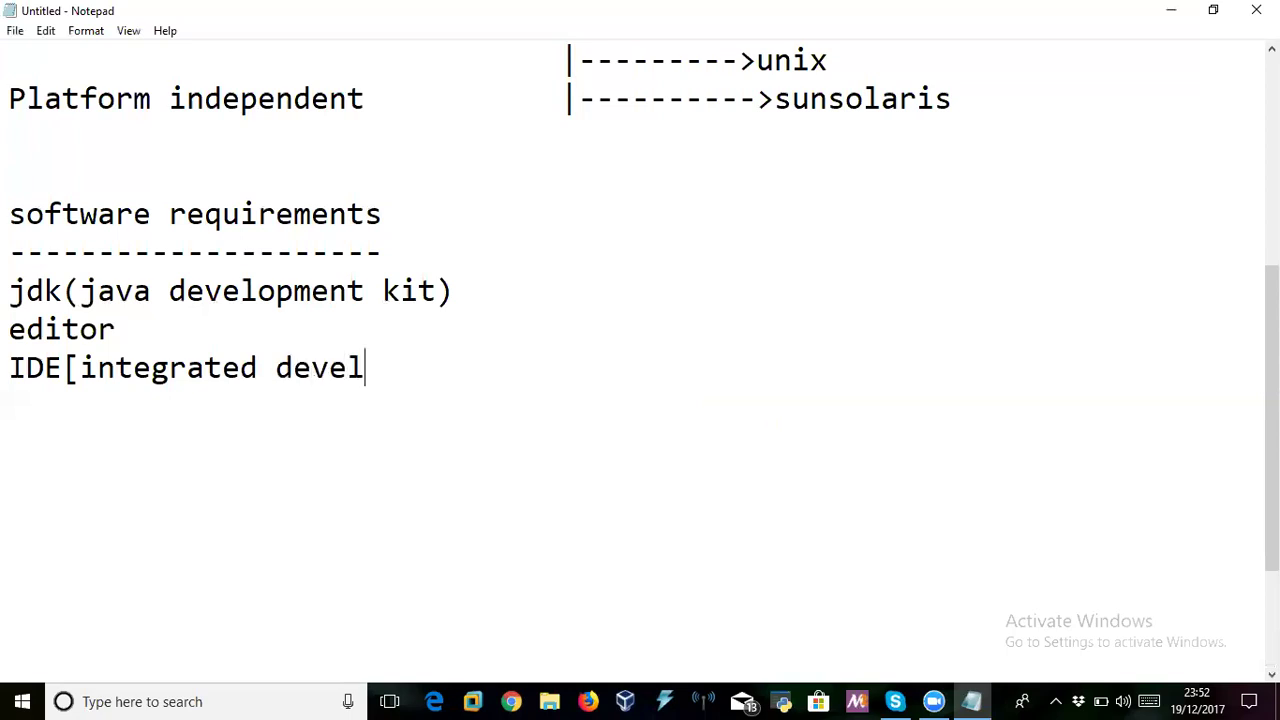
type("opment en")
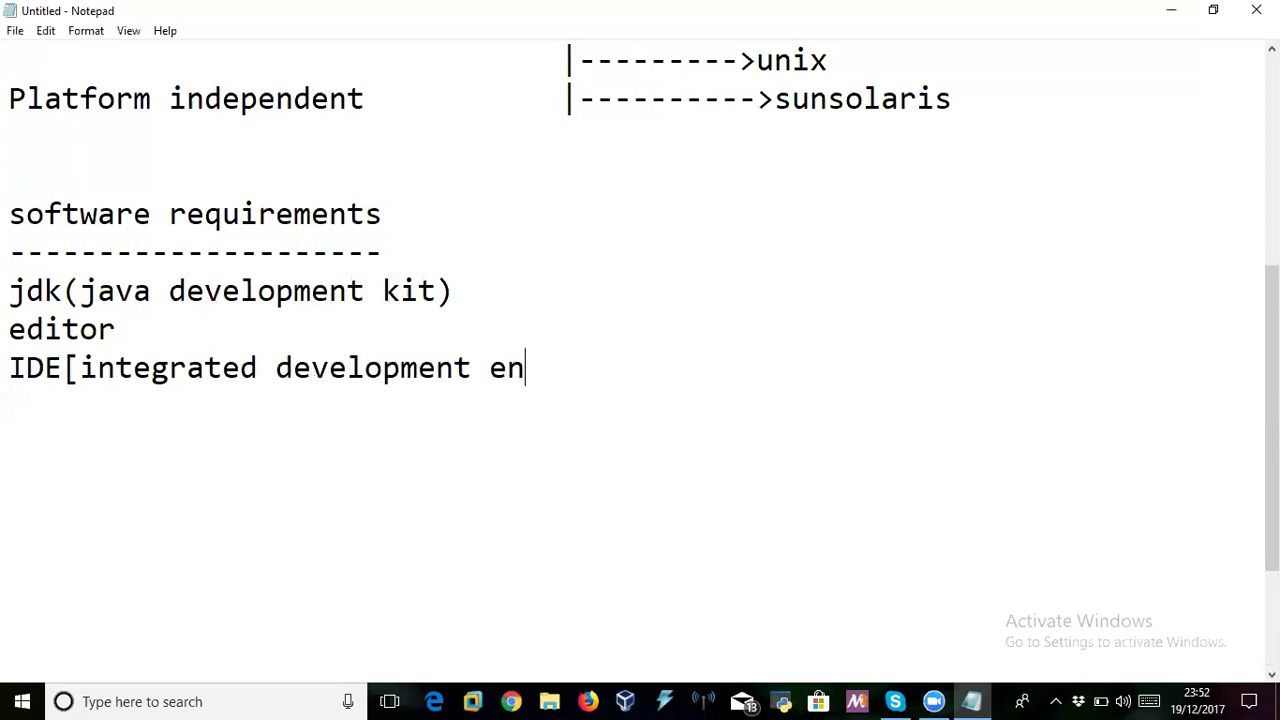
type("vironment")
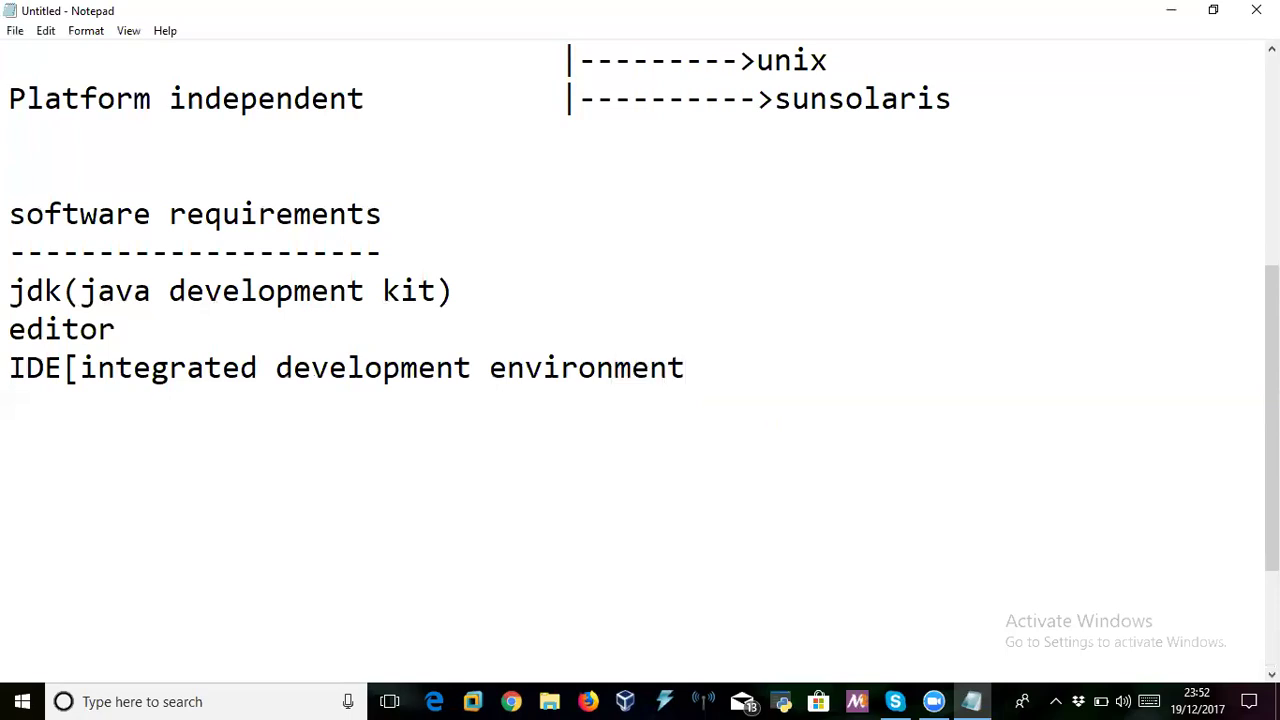
type("]")
Add "eclipse" on a new line below the IDE entry, correcting its spelling
key("Return")
type("eli")
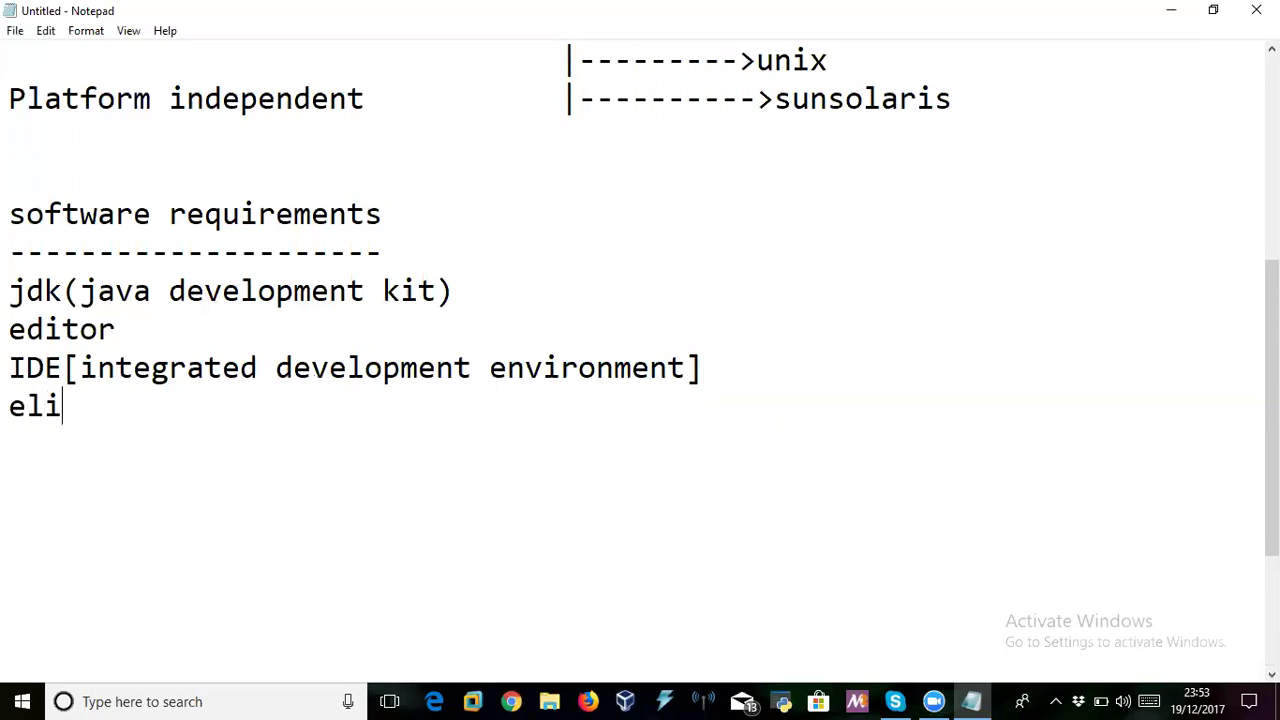
type("pse")
key("Return")
key("Up")
key("Right")
type("c")
key("Right")
key("Right")
key("Right")
key("Right")
key("Right")
Add "Netbeans" below eclipse, followed by a line containing "..."
key("Return")
type("Netb")
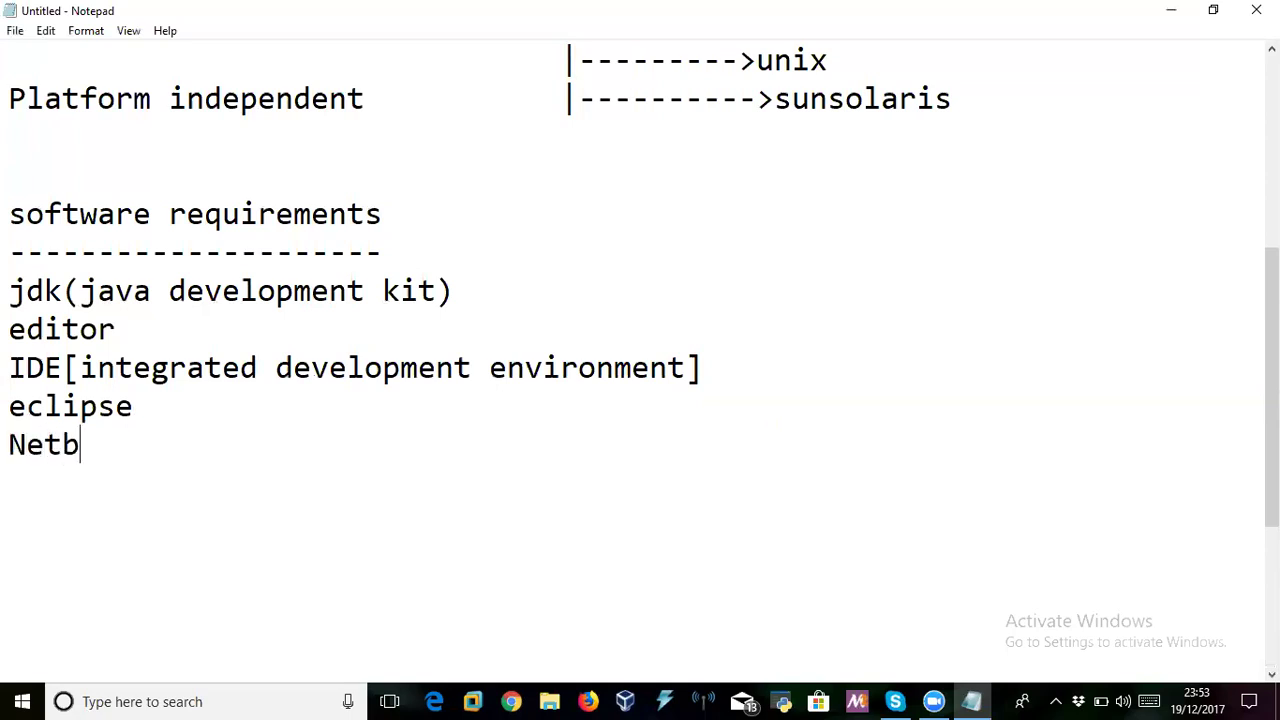
type("eans")
key("Return")
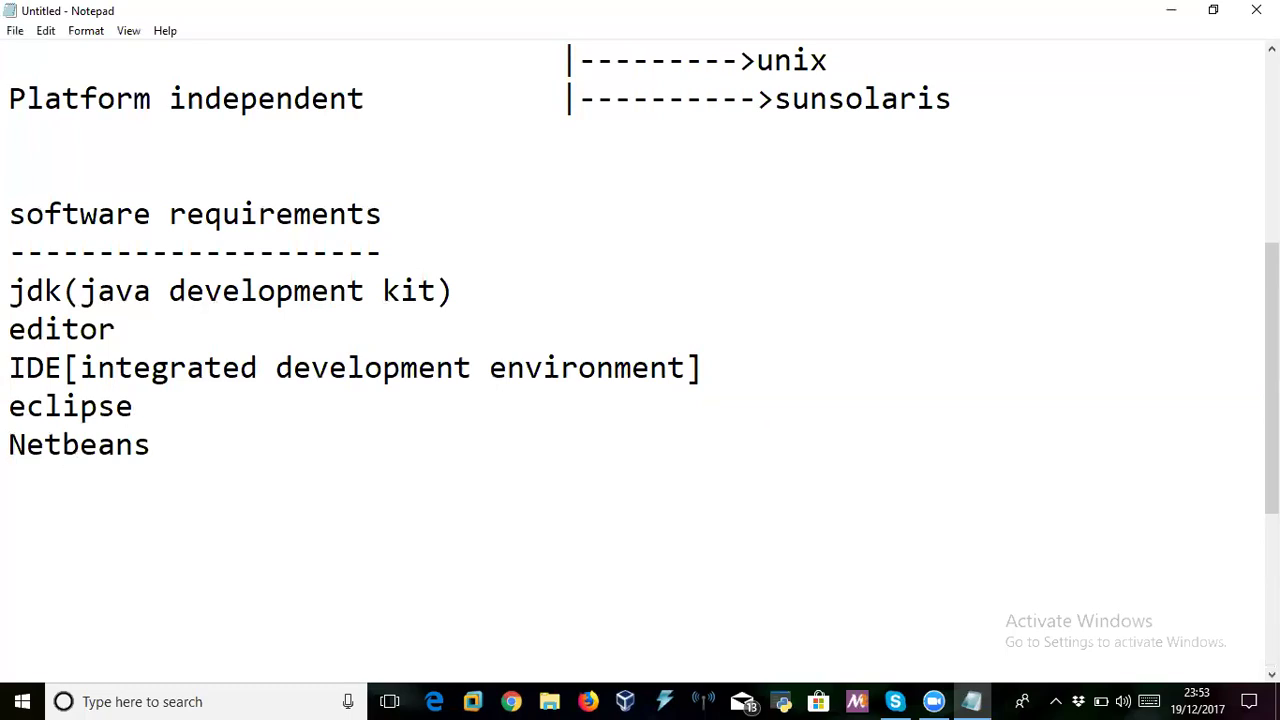
type("...")
key("Return")
Minimize the notes, open Google Chrome from the desktop and enter the query "jdk download" in the address bar
left_click(1171, 10)
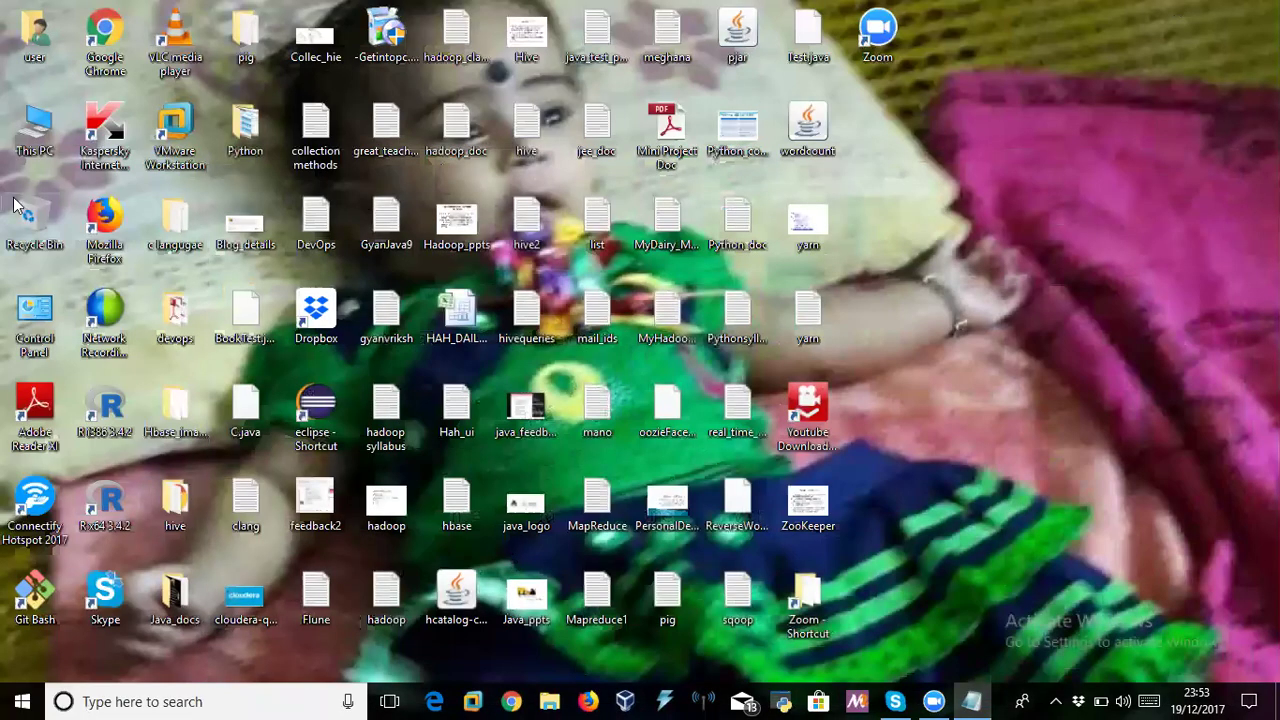
double_click(106, 42)
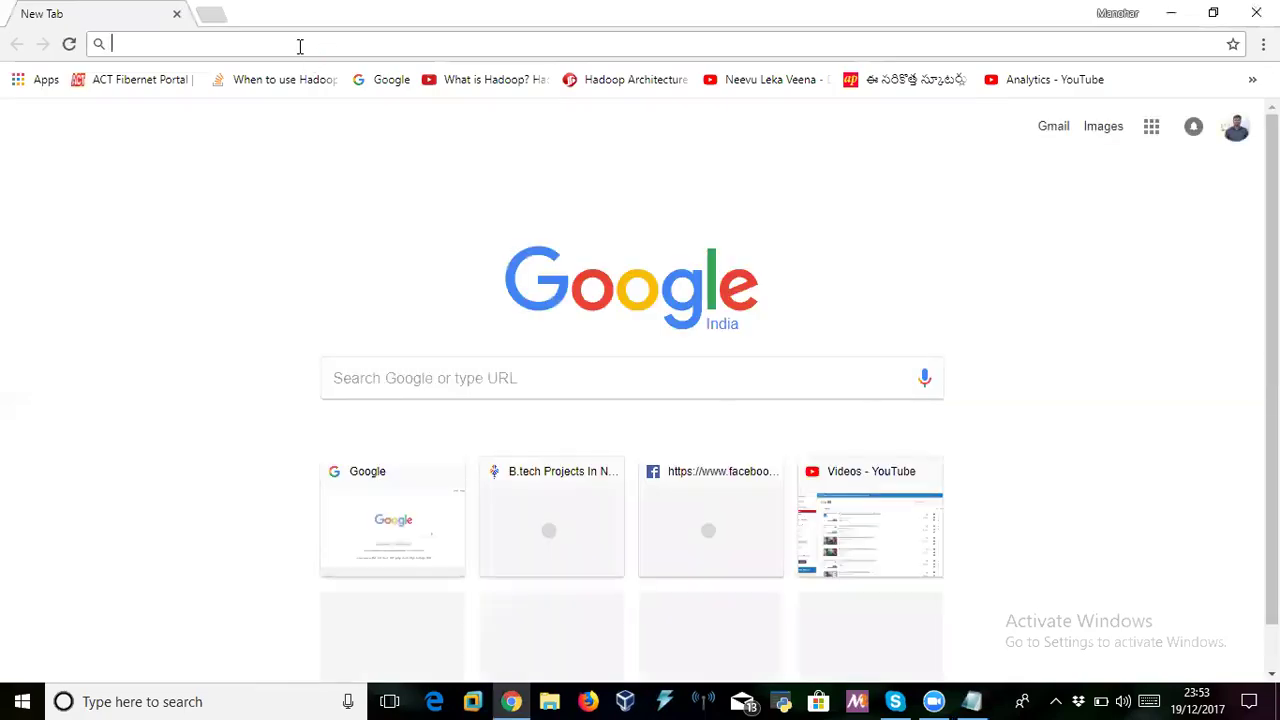
type("o")
key("BackSpace")
type("jdk")
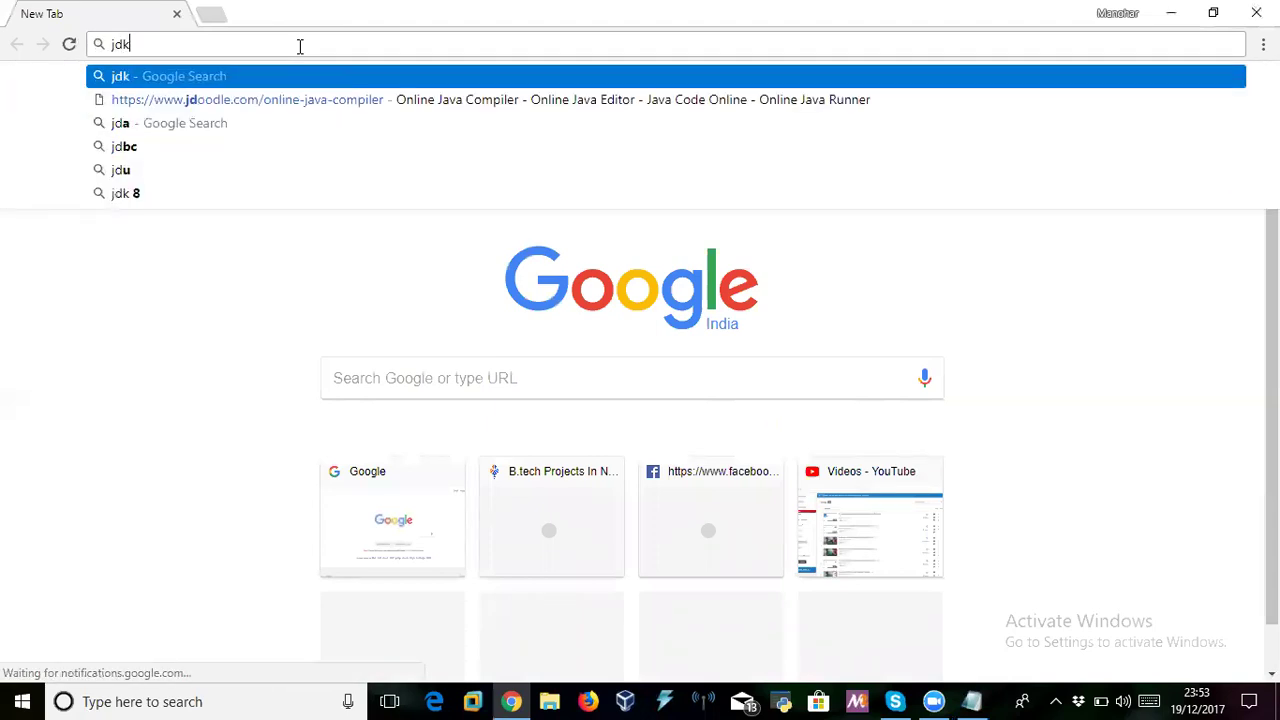
key("Down")
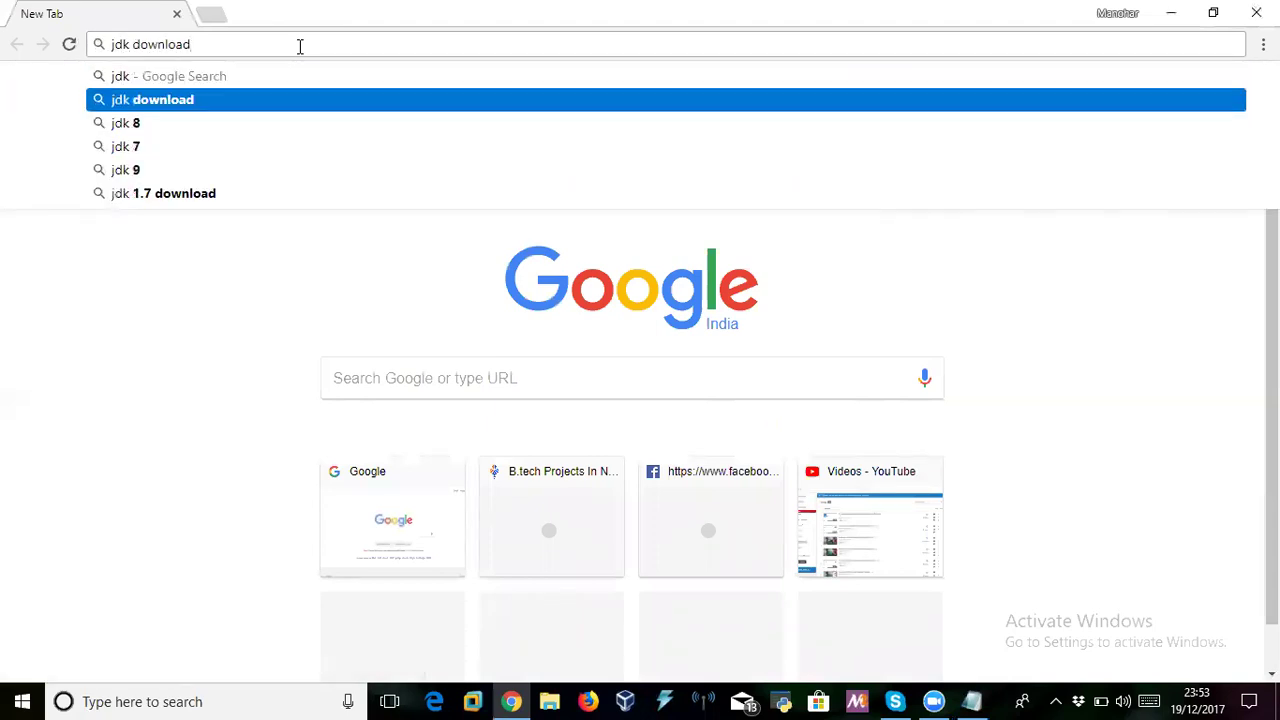
double_click(100, 343)
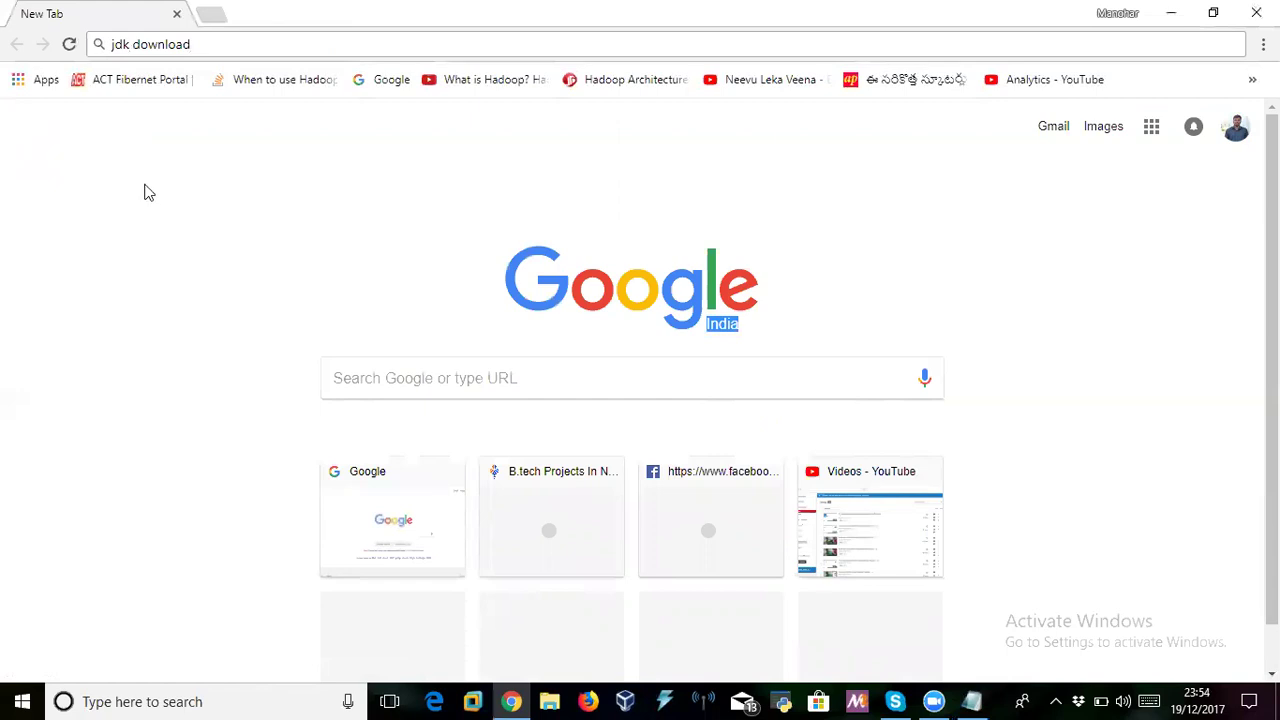
Extend the query to the suggestion "jdk download latest version free" and run the search
left_click(210, 51)
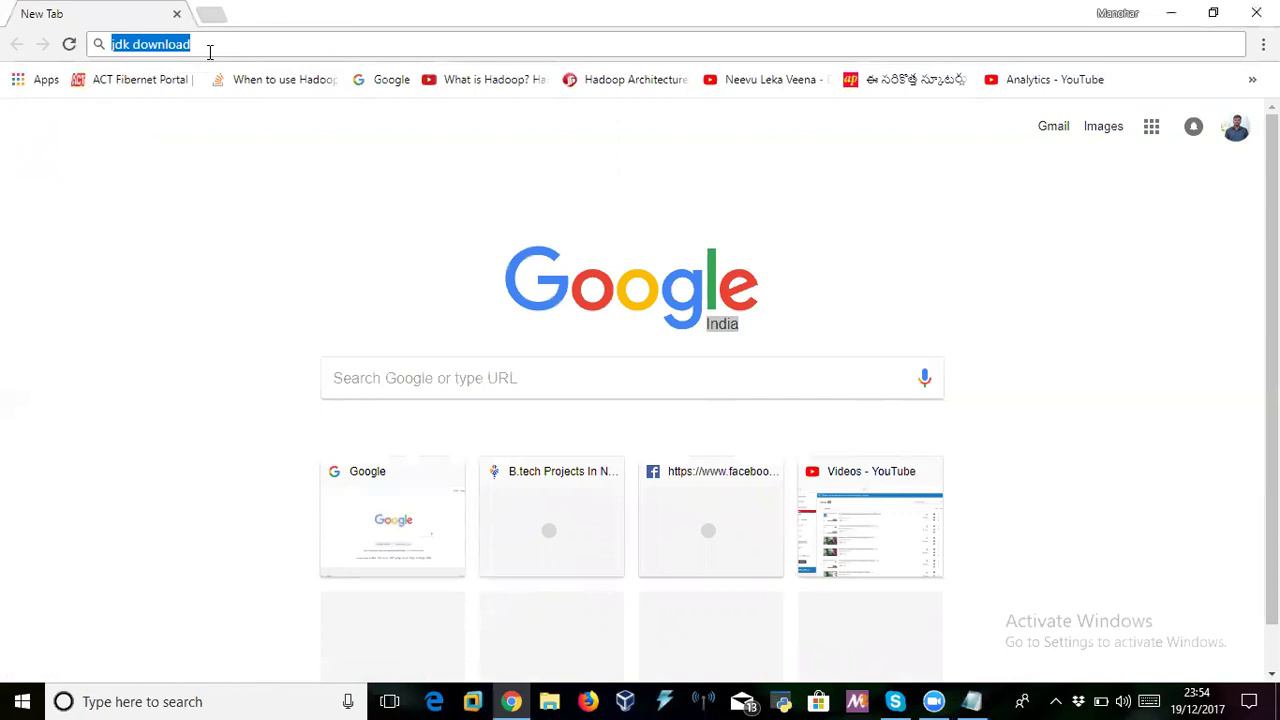
left_click(210, 51)
type("late")
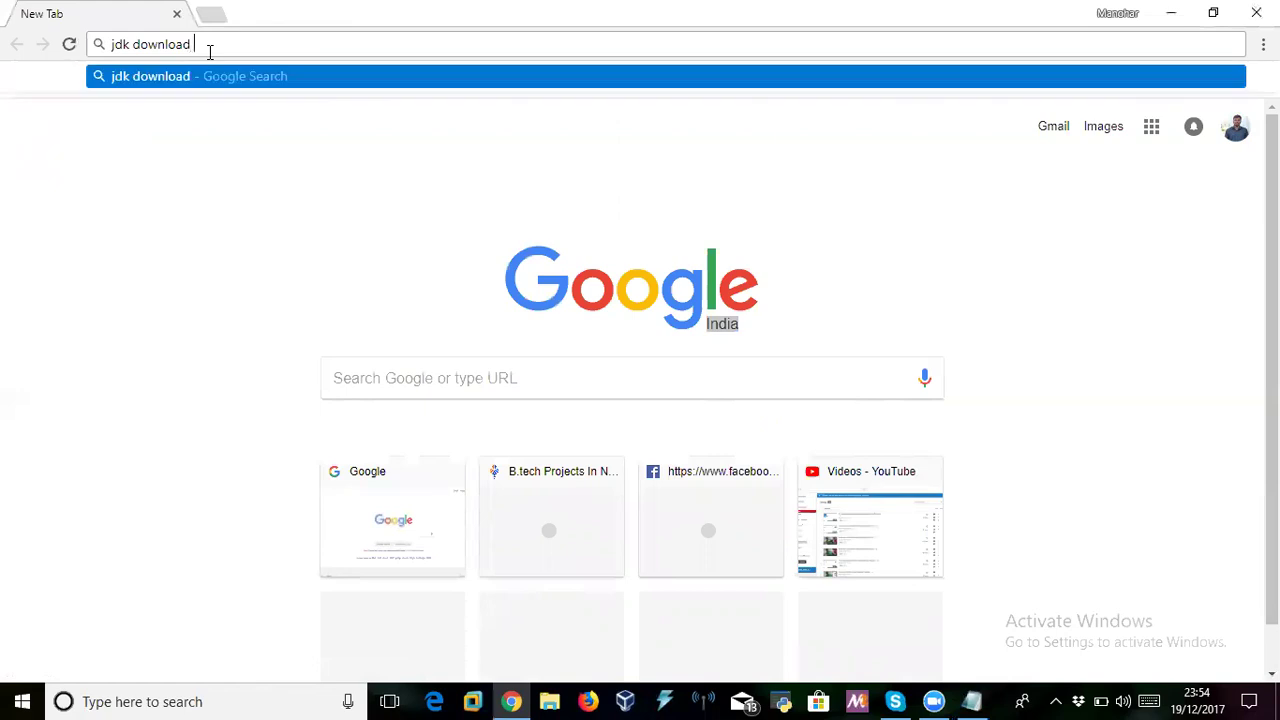
type("st")
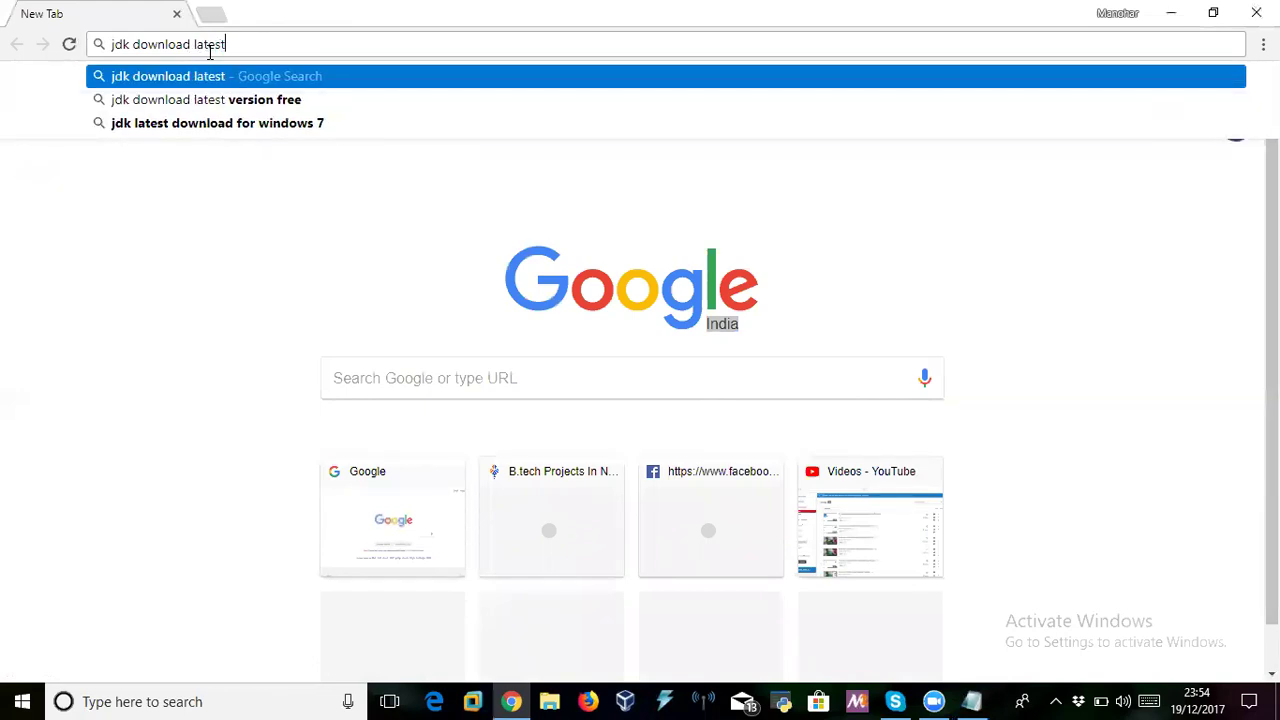
key("Down")
key("Return")
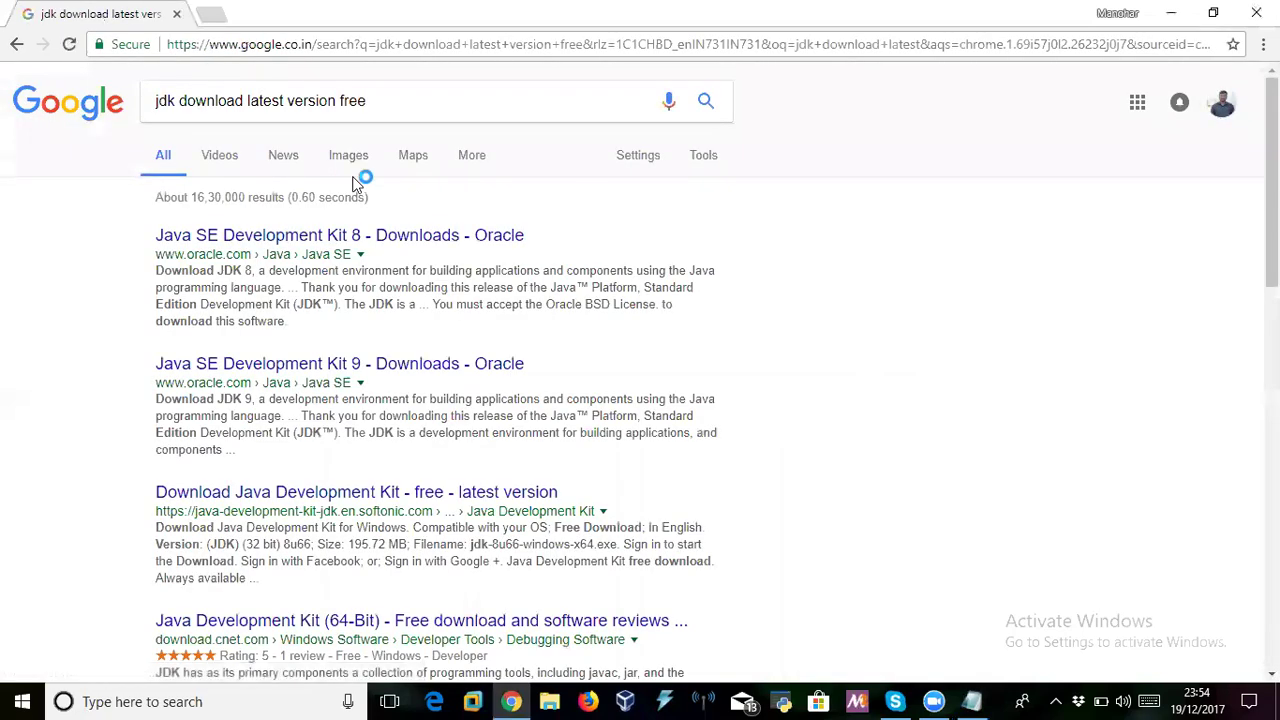
Open Oracle's Java SE Development Kit 8 Downloads result and accept the license agreement for Java SE Development Kit 8u151
left_click(352, 240)
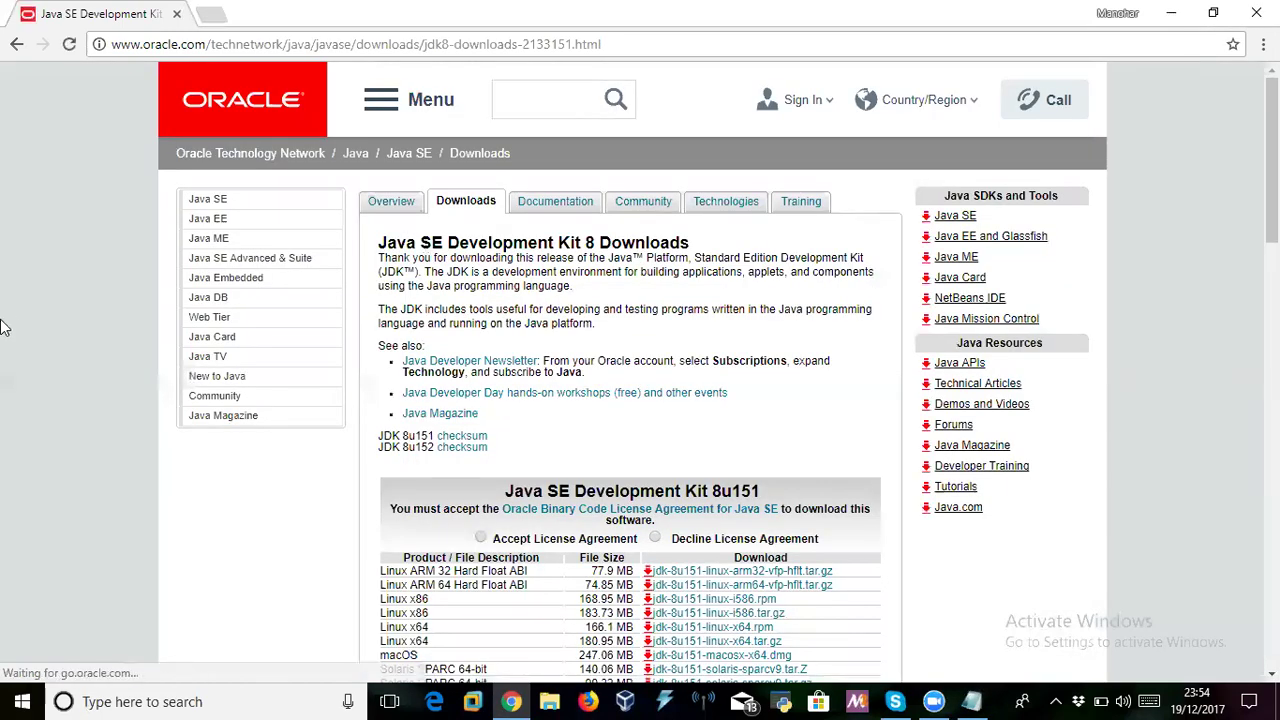
scroll(8, 324, "down", 2)
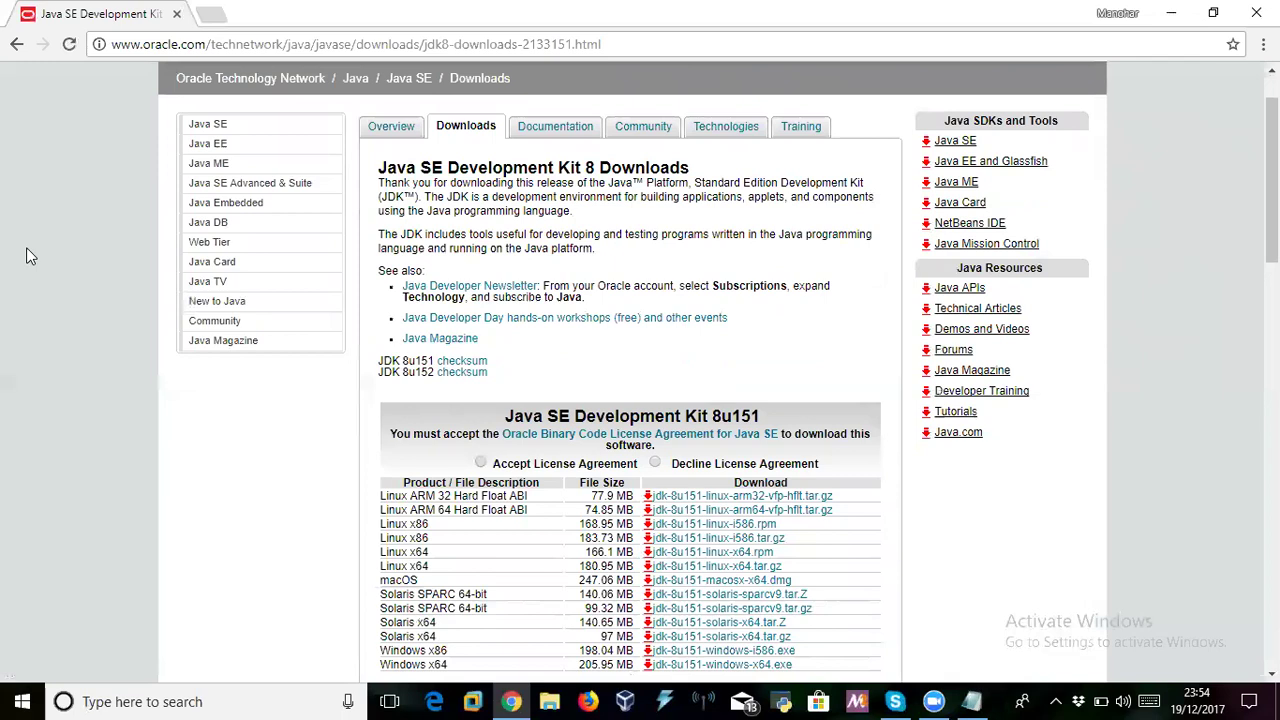
scroll(26, 247, "down", 1)
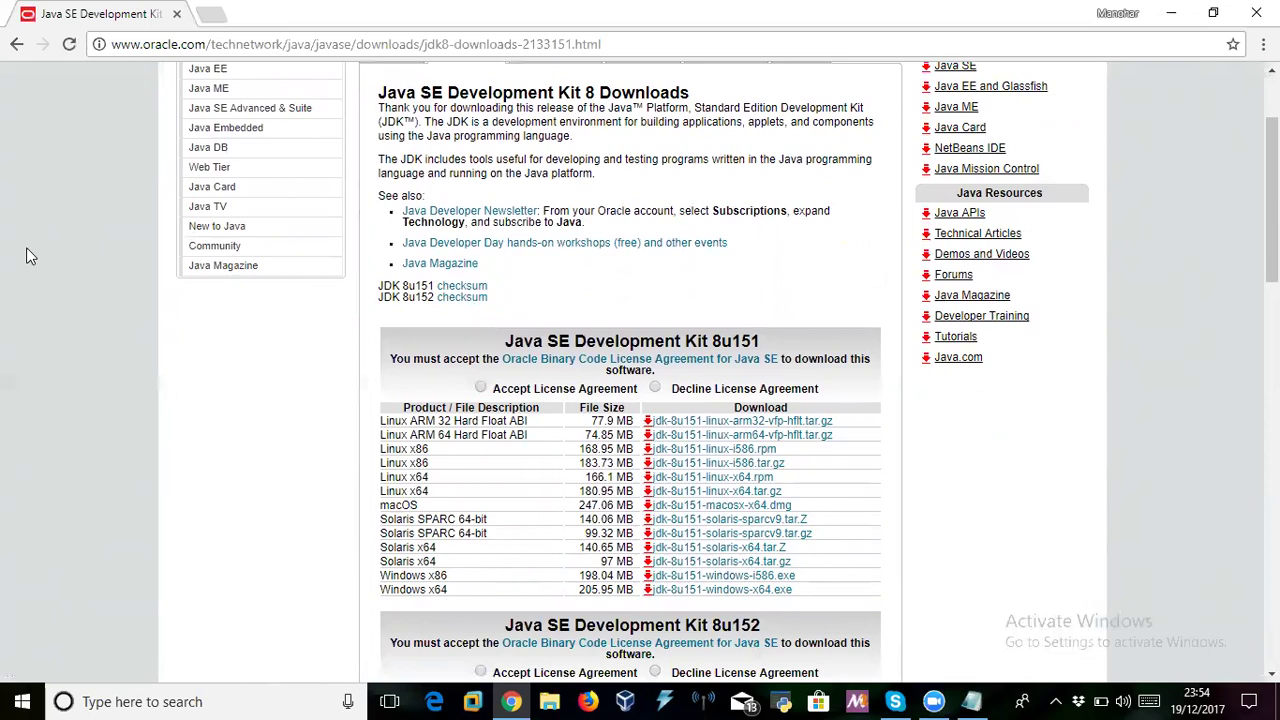
scroll(27, 250, "down", 2)
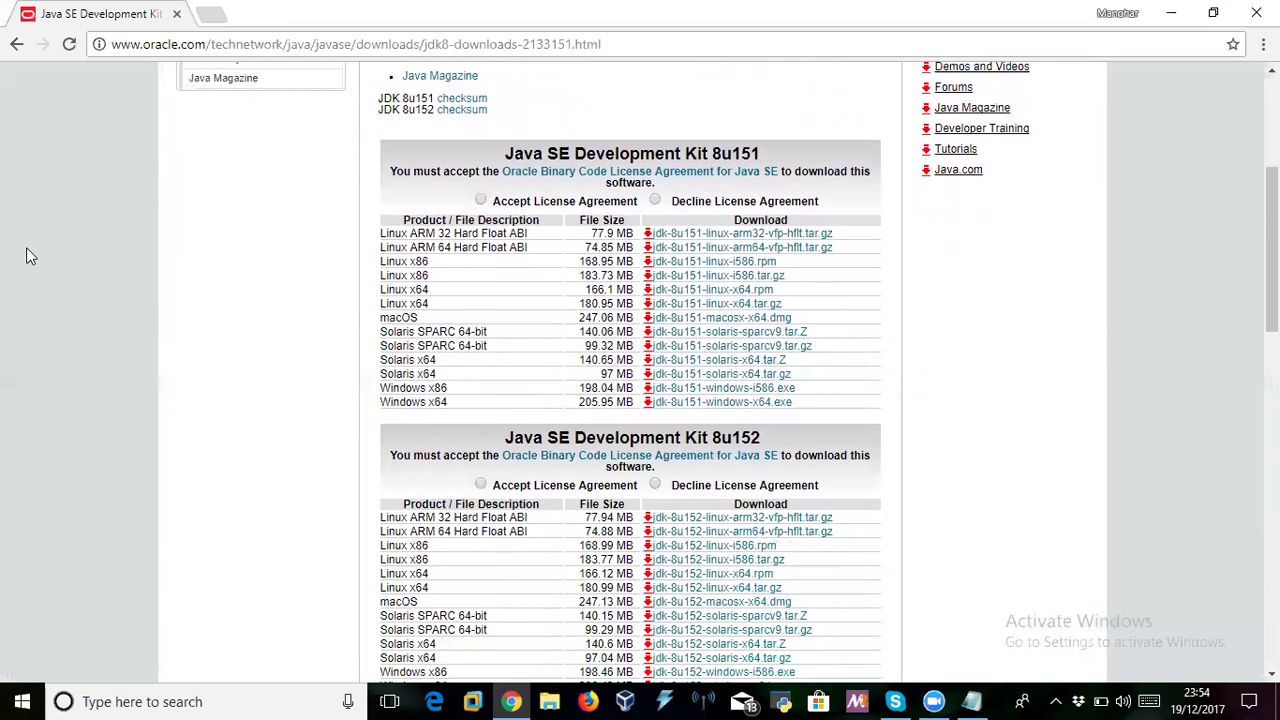
scroll(26, 247, "up", 1)
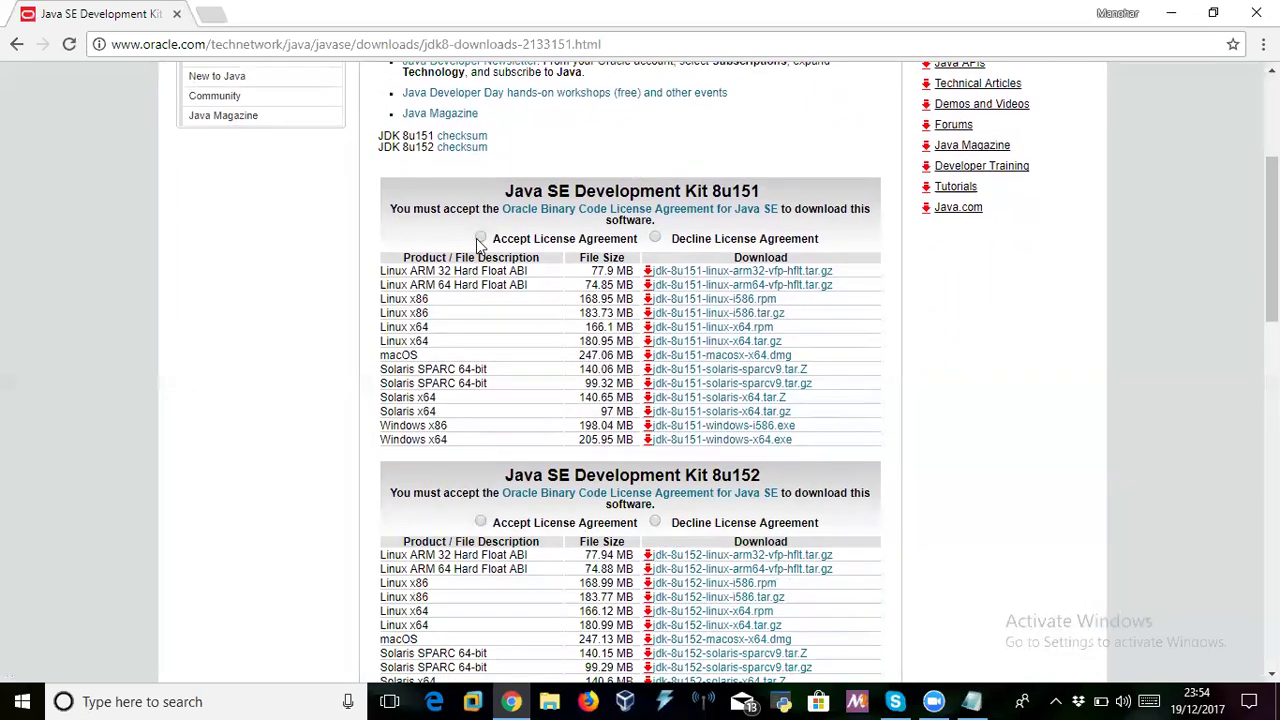
left_click(484, 239)
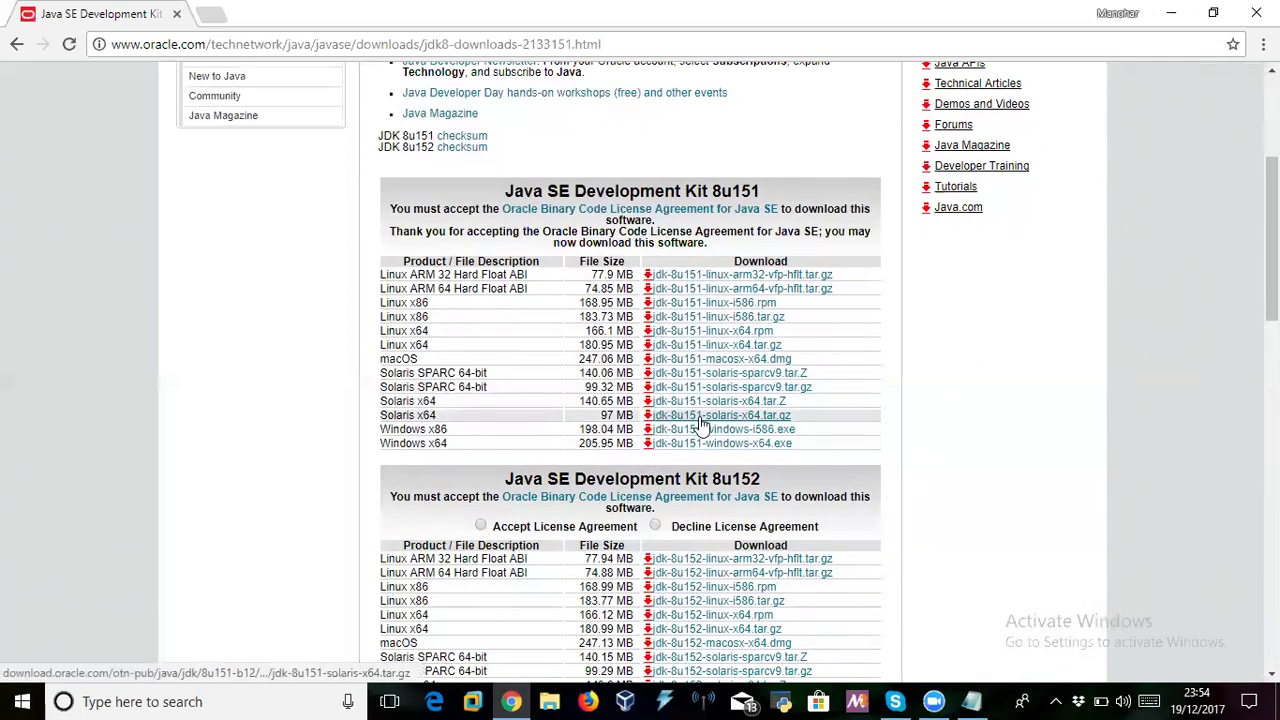
Examine the Java SE Development Kit 8 page and the 8u151 download files offered for each operating system
scroll(66, 369, "up", 3)
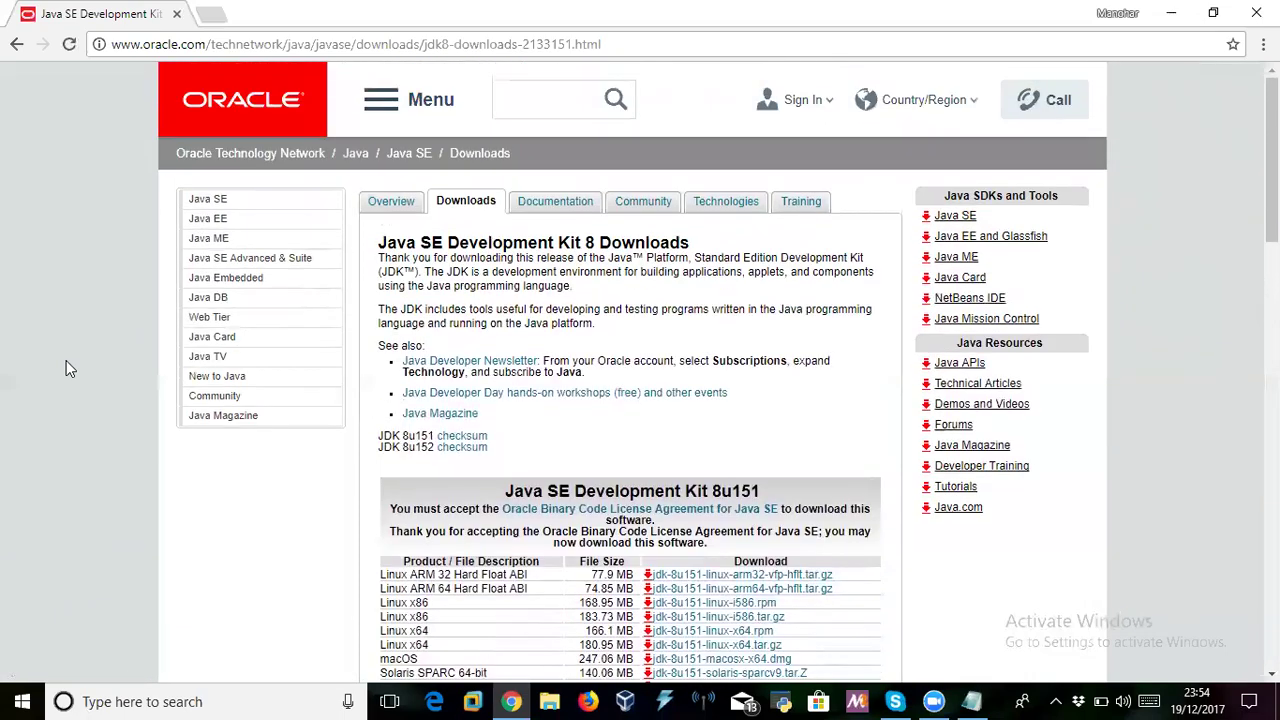
scroll(66, 369, "down", 2)
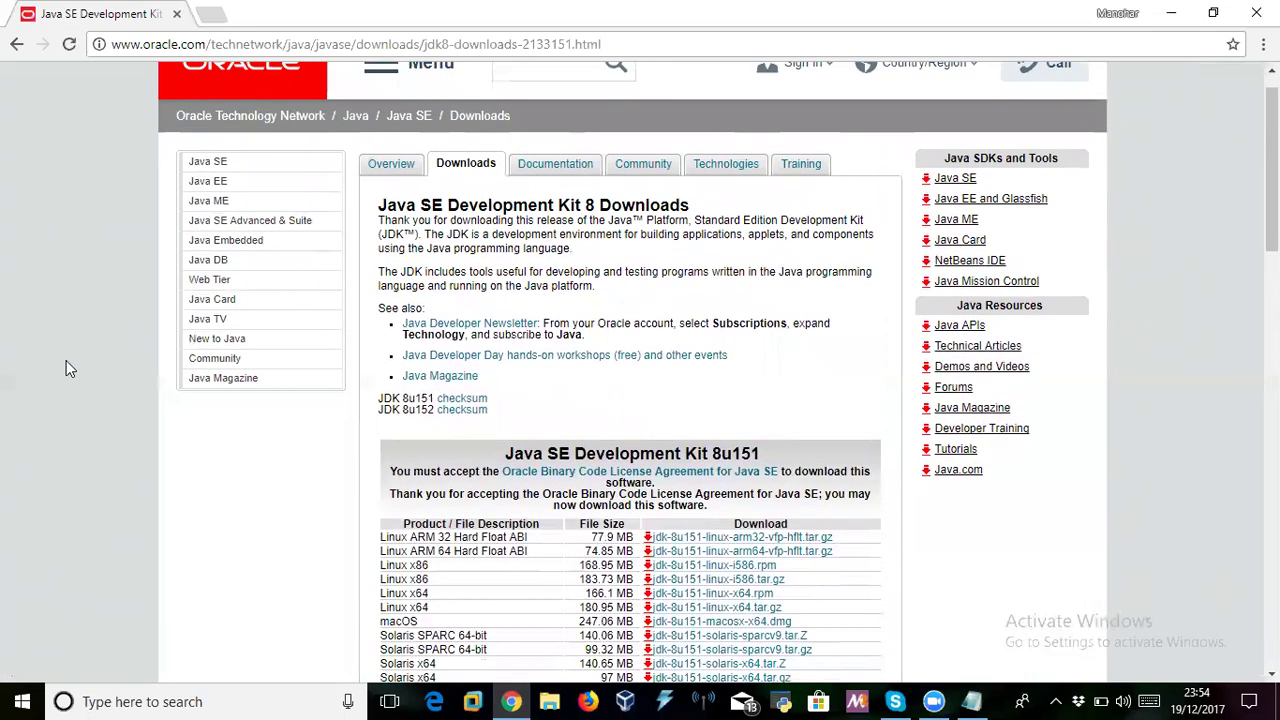
scroll(66, 369, "down", 1)
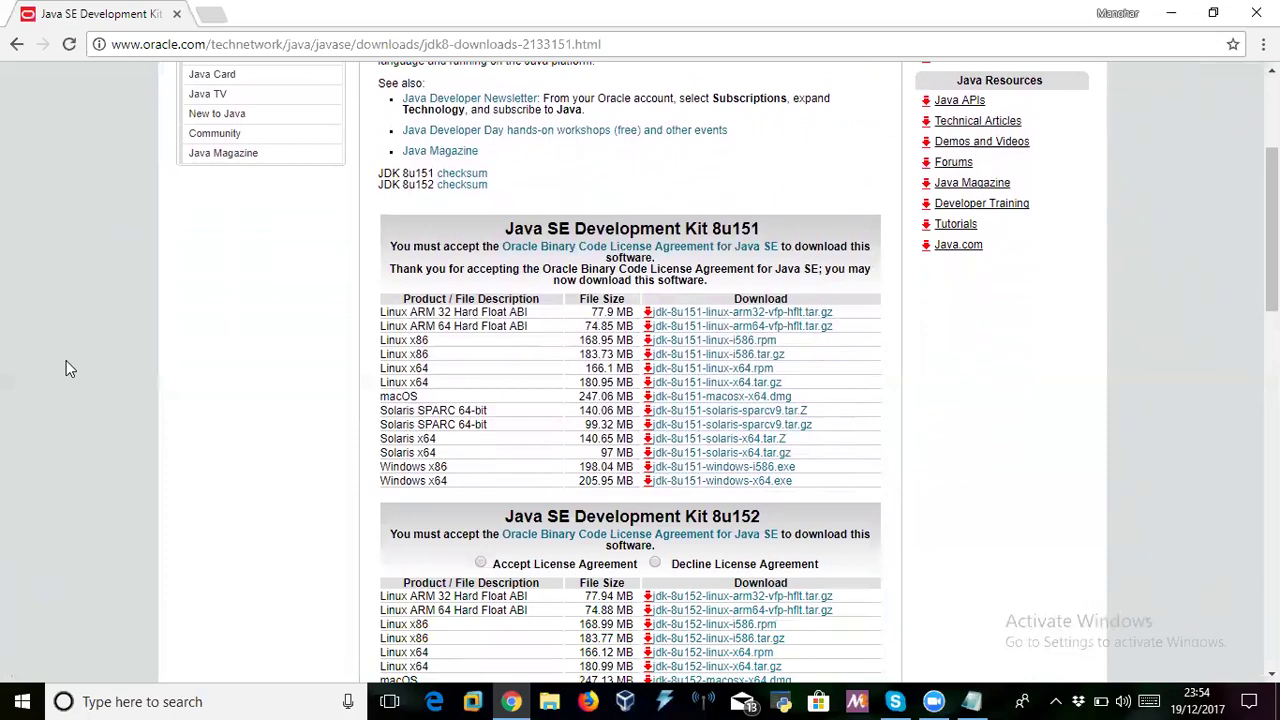
scroll(66, 369, "down", 1)
scroll(66, 369, "up", 2)
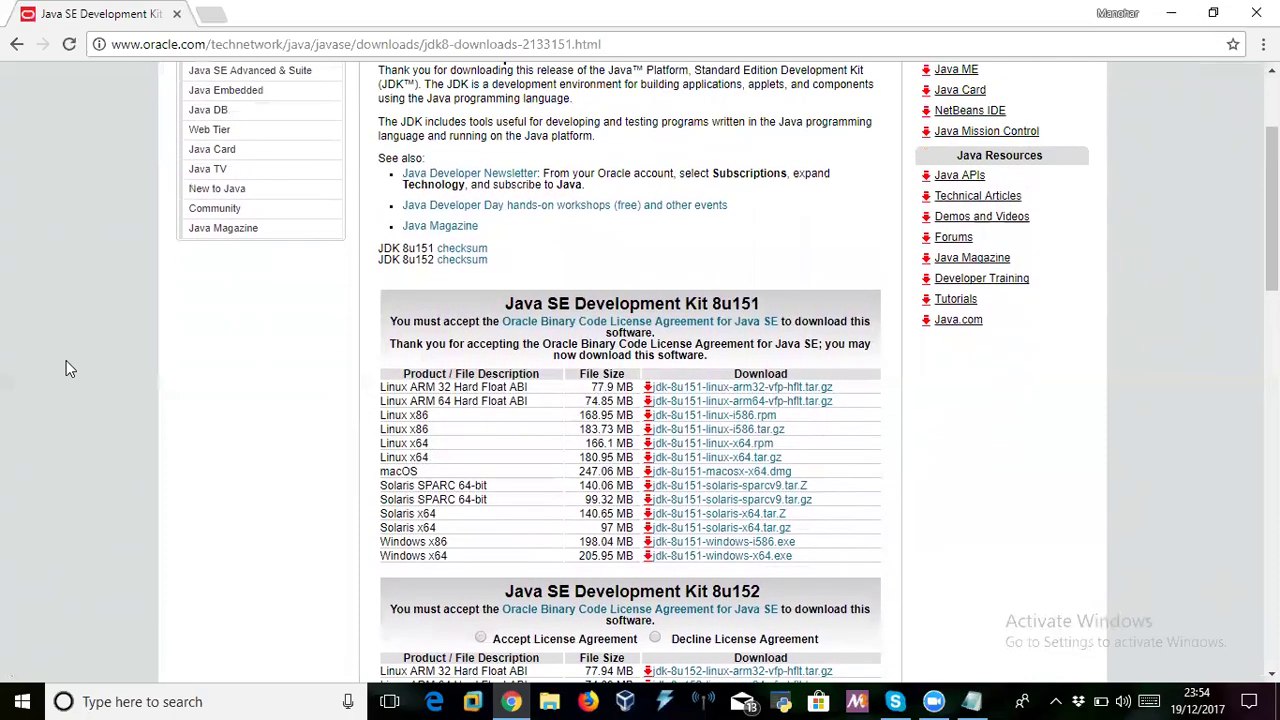
scroll(66, 369, "up", 2)
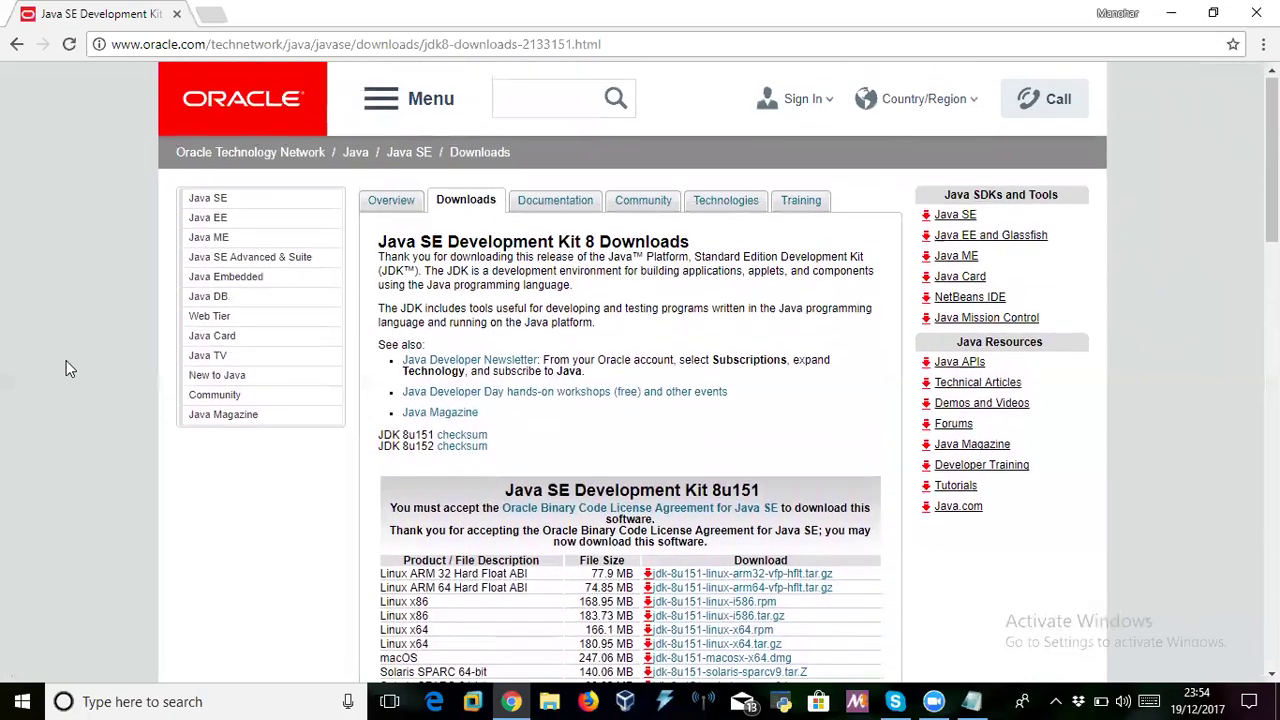
scroll(66, 369, "down", 1)
scroll(66, 369, "down", 2)
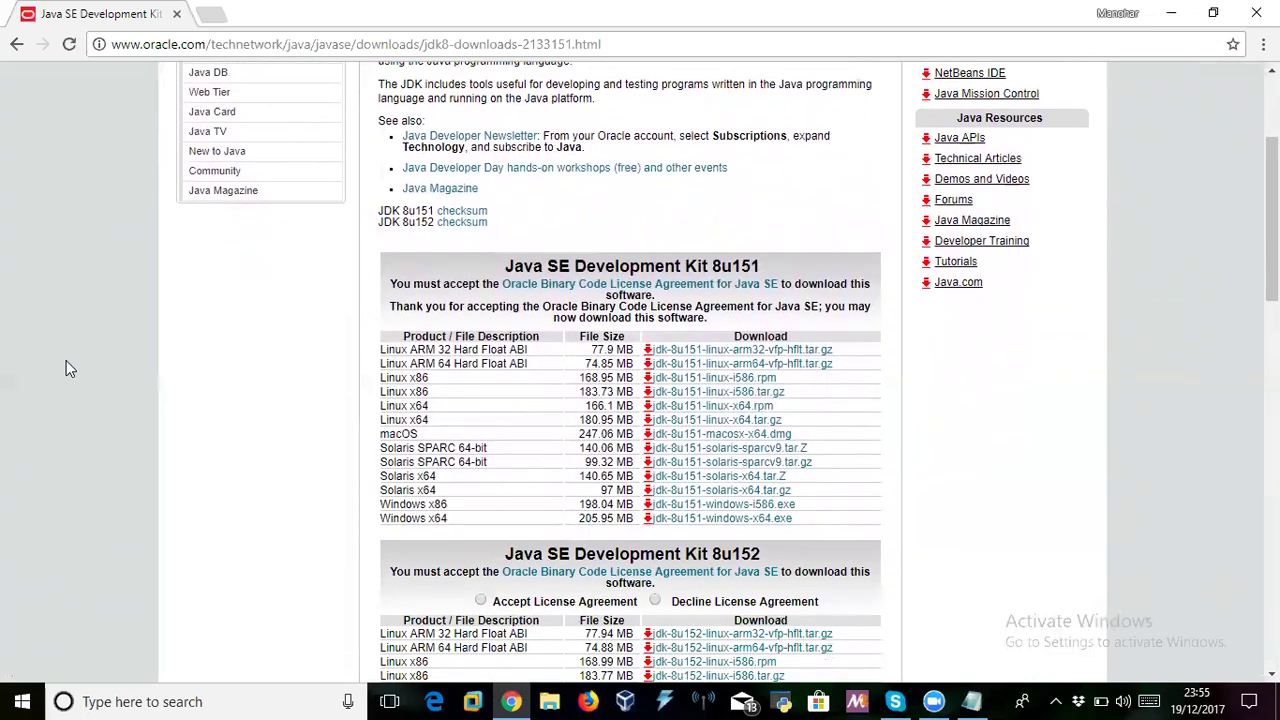
scroll(66, 369, "down", 1)
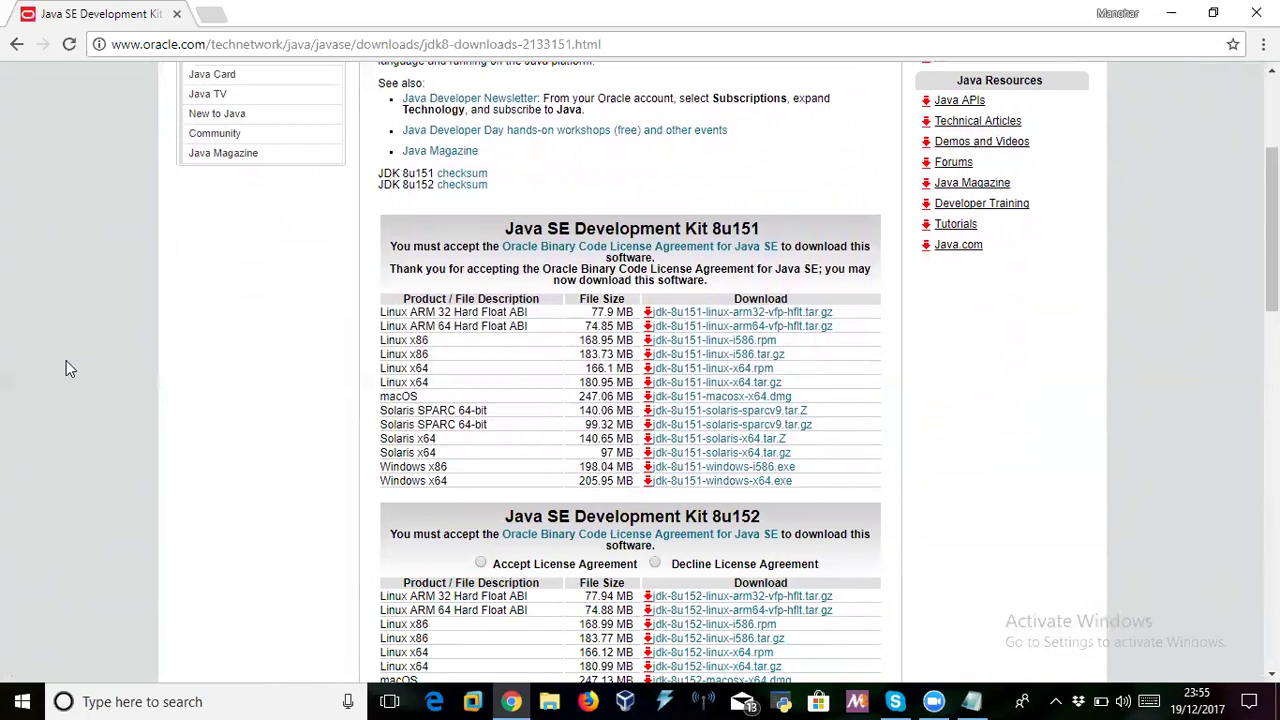
Start downloading jdk-8u151-windows-x64.exe for Windows x64, keep the file, and cancel the download
left_click(742, 484)
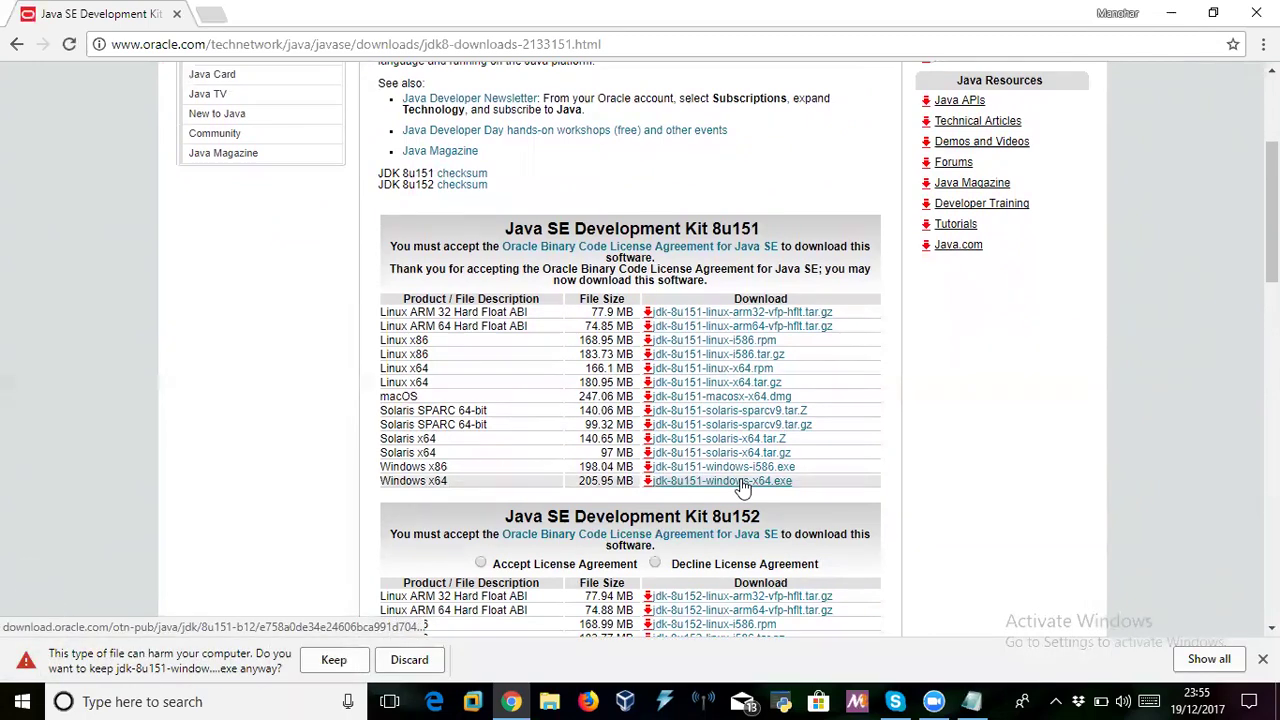
left_click(332, 660)
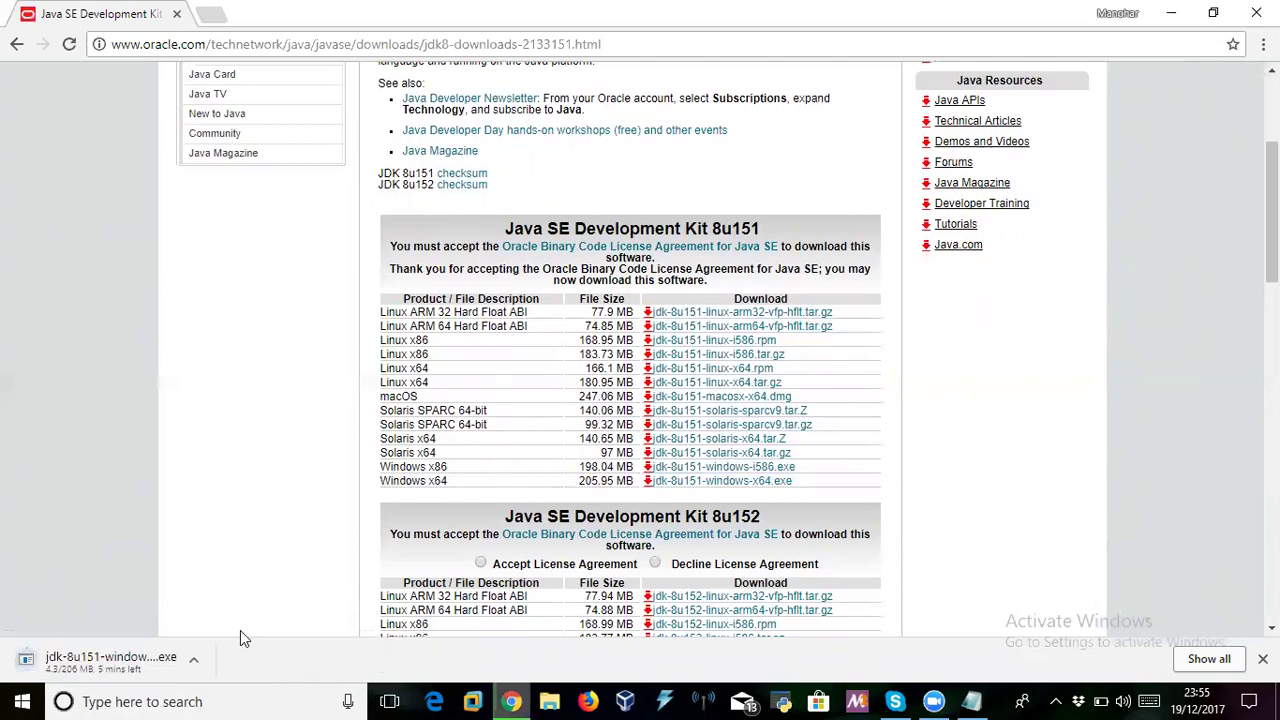
left_click(197, 660)
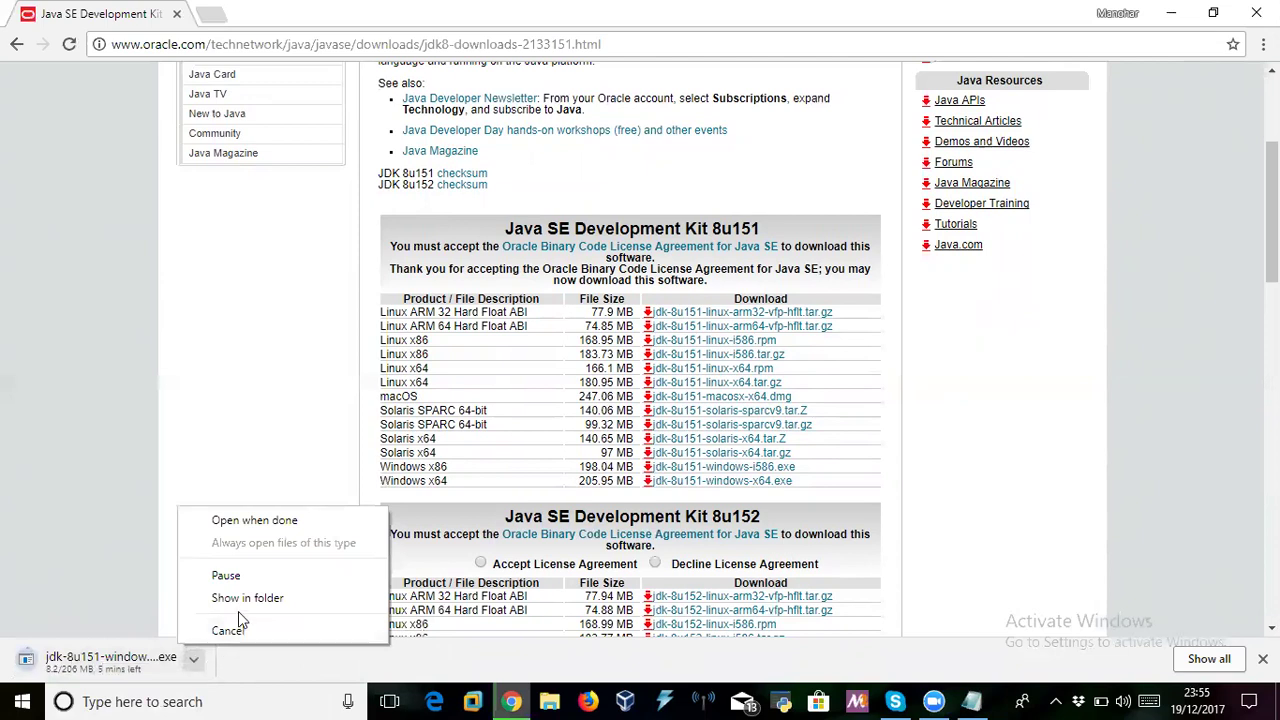
left_click(230, 631)
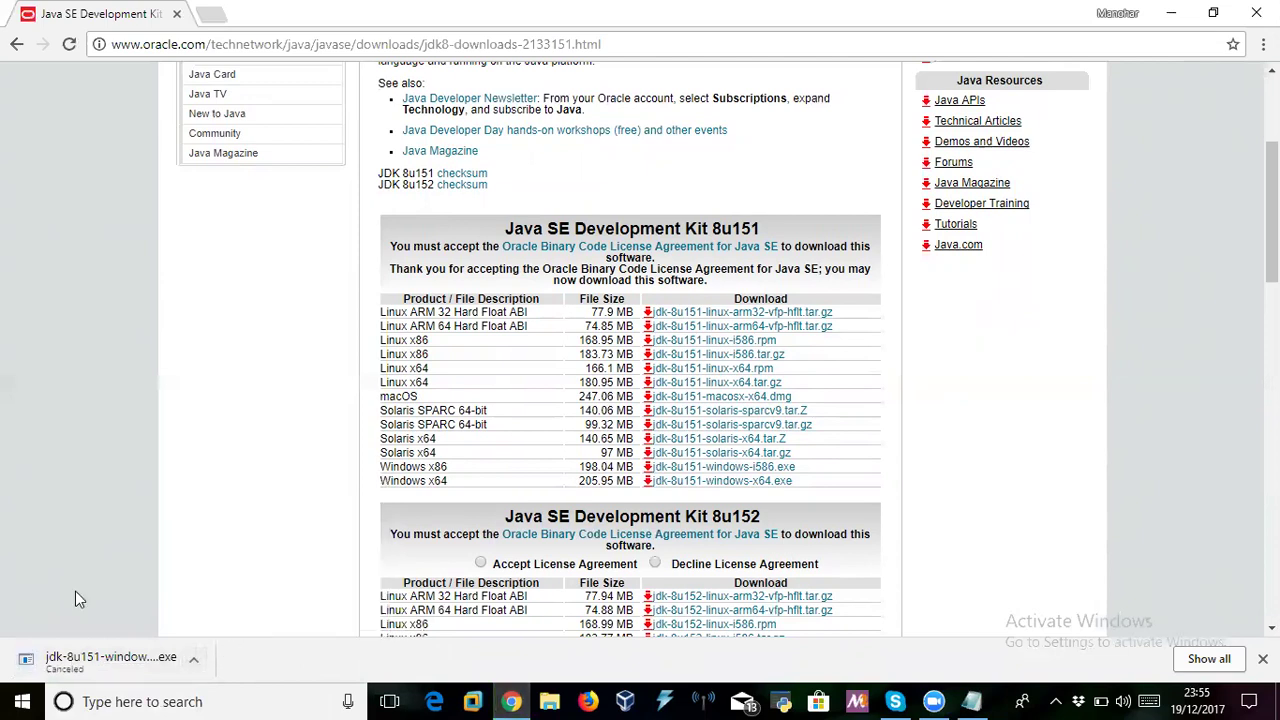
left_click(193, 659)
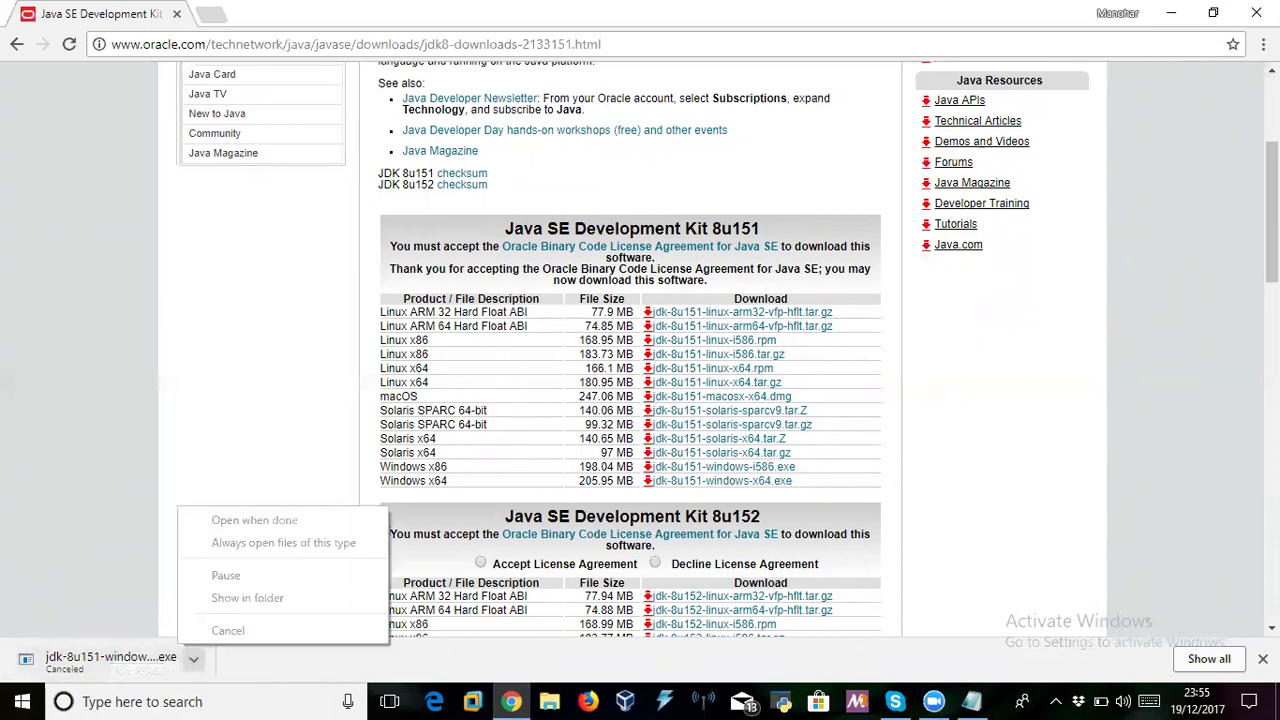
Minimize the browser and open the Downloads folder from This PC on the desktop
left_click(1171, 13)
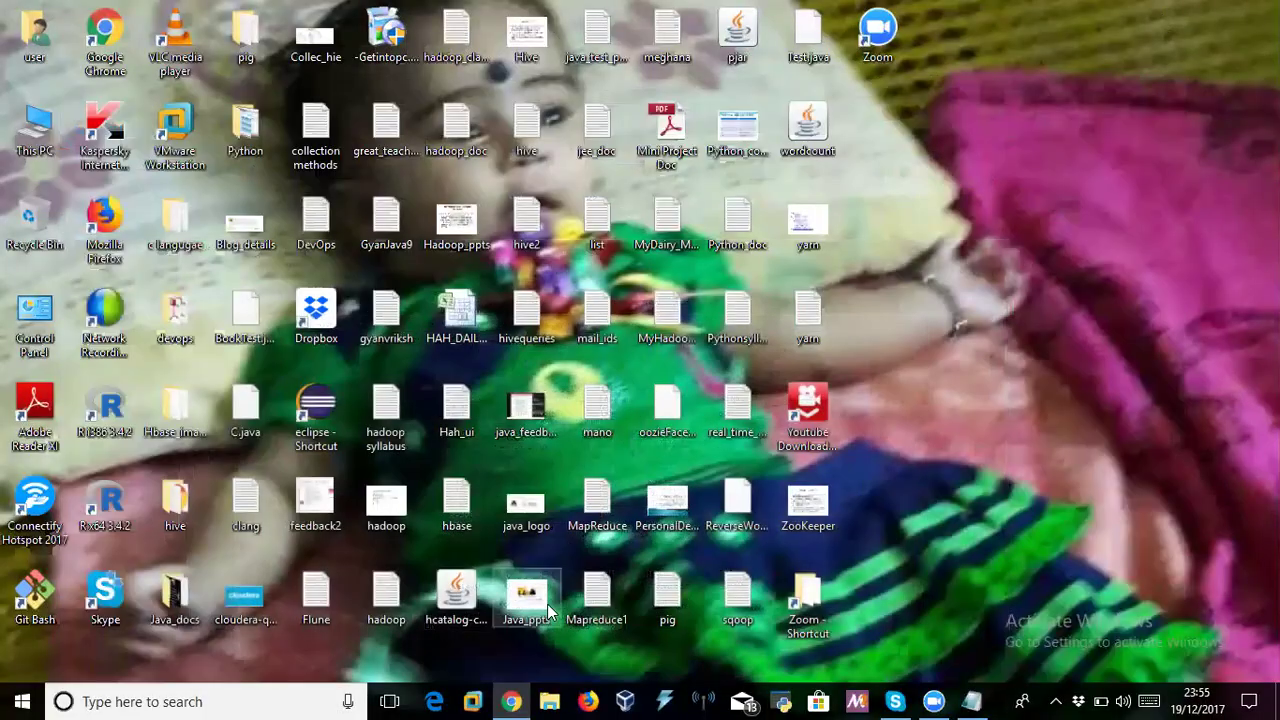
left_click(145, 699)
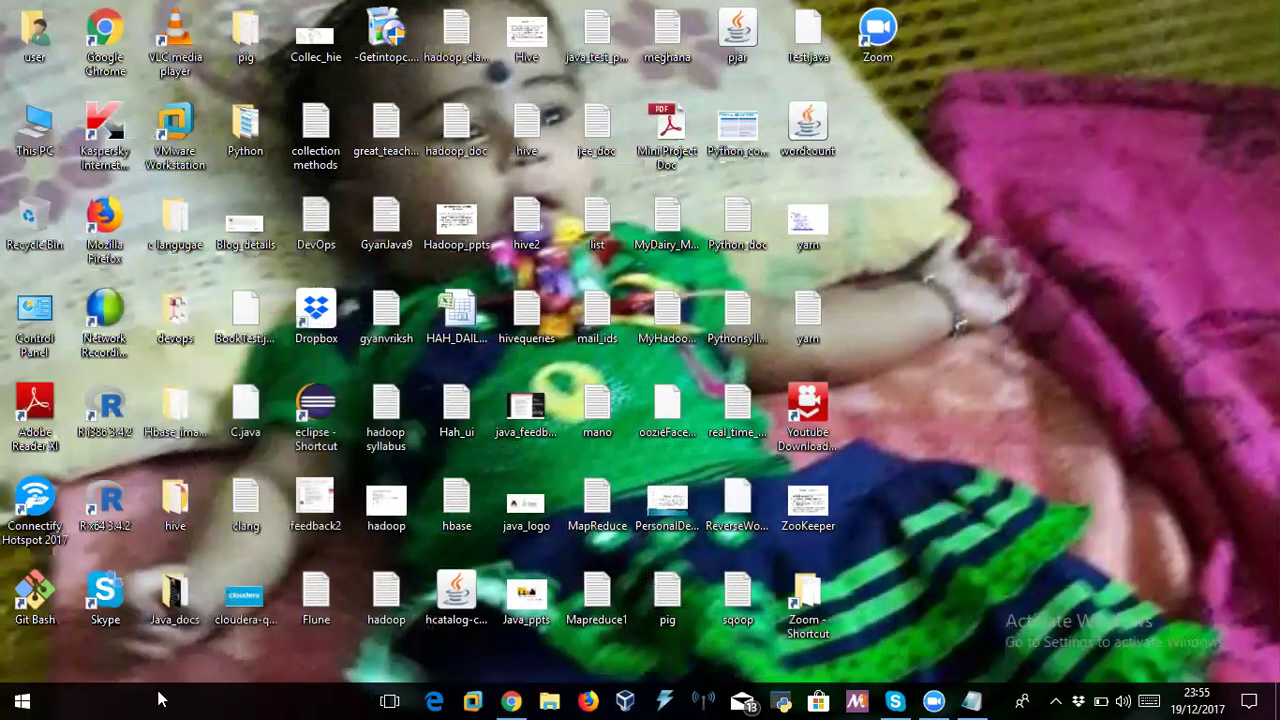
double_click(38, 130)
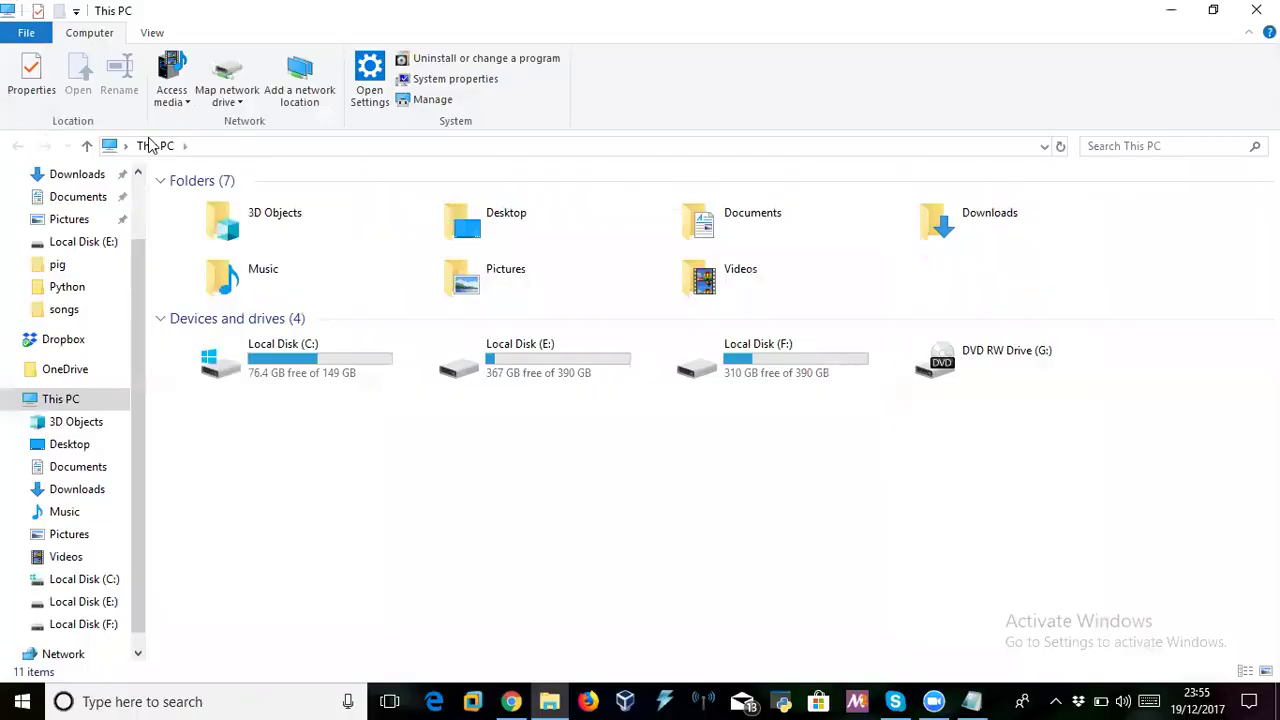
left_click(77, 180)
Find and select the jdk-8u121-windows-x64 installer among the Downloads files starting with "j", and close the window
left_click(205, 357)
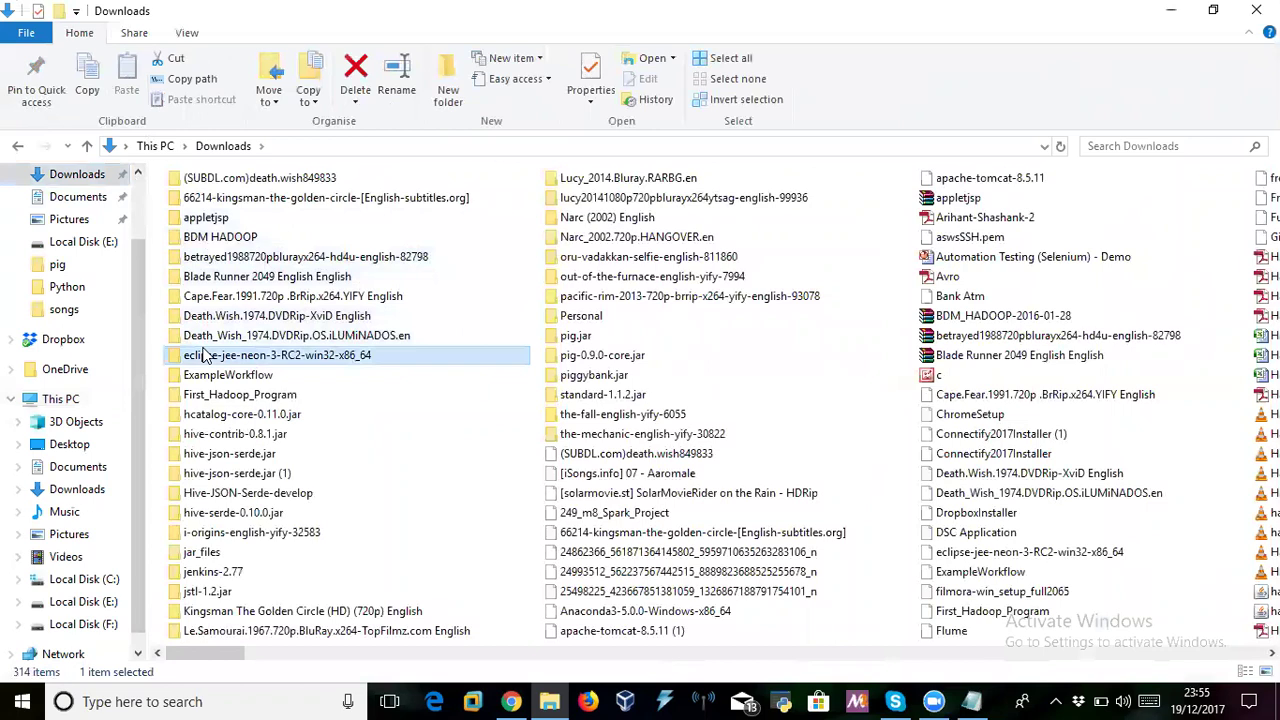
key("j")
key("j")
key("j")
key("j")
key("j")
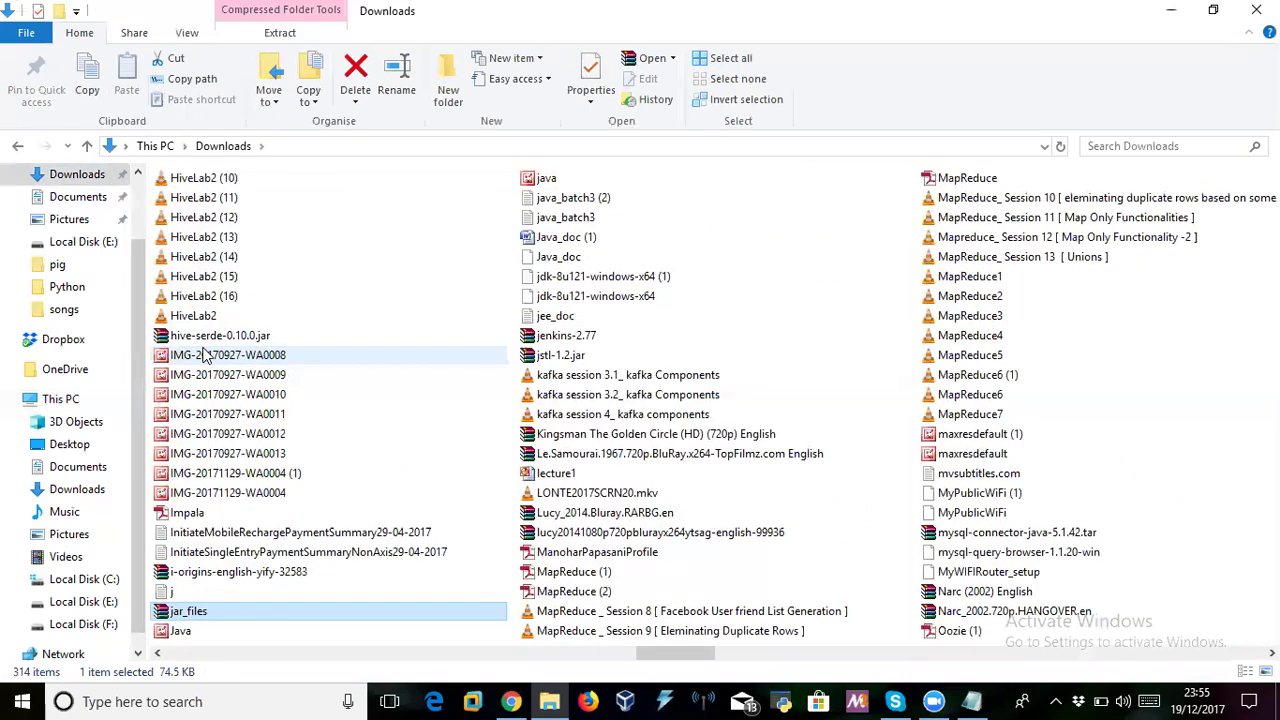
key("j")
key("j")
key("j")
key("j")
key("j")
key("j")
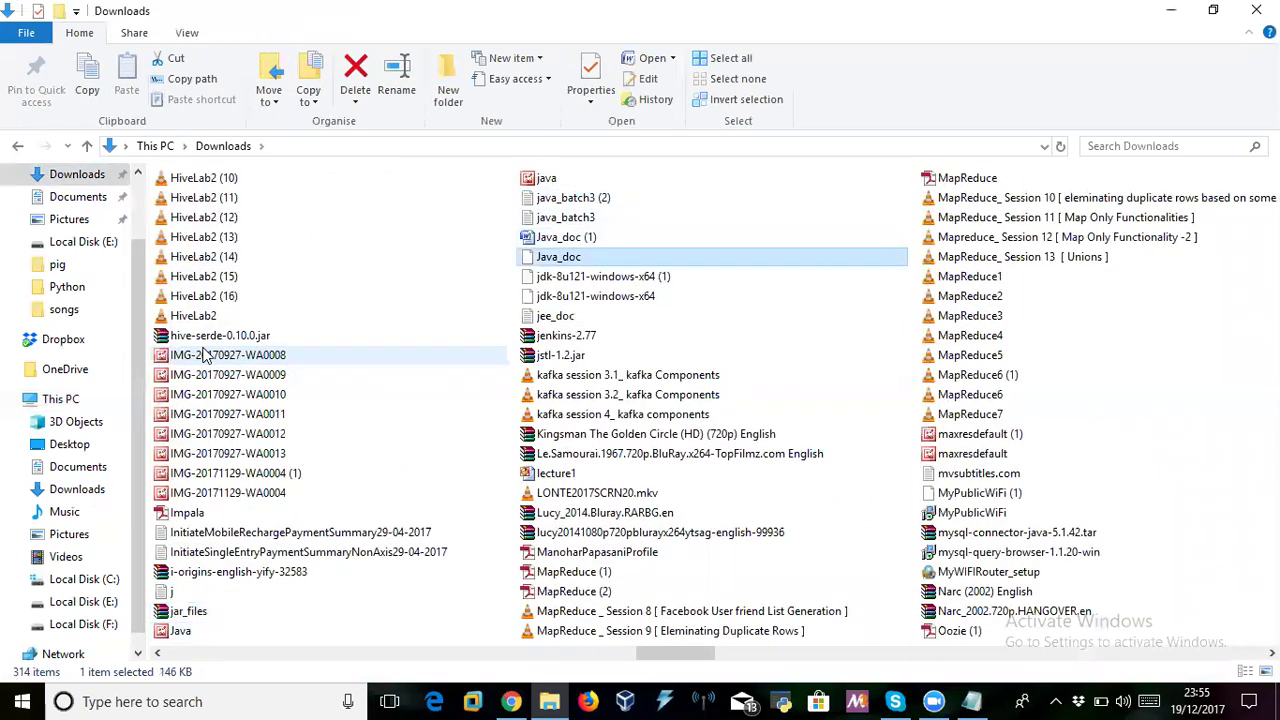
key("j")
key("j")
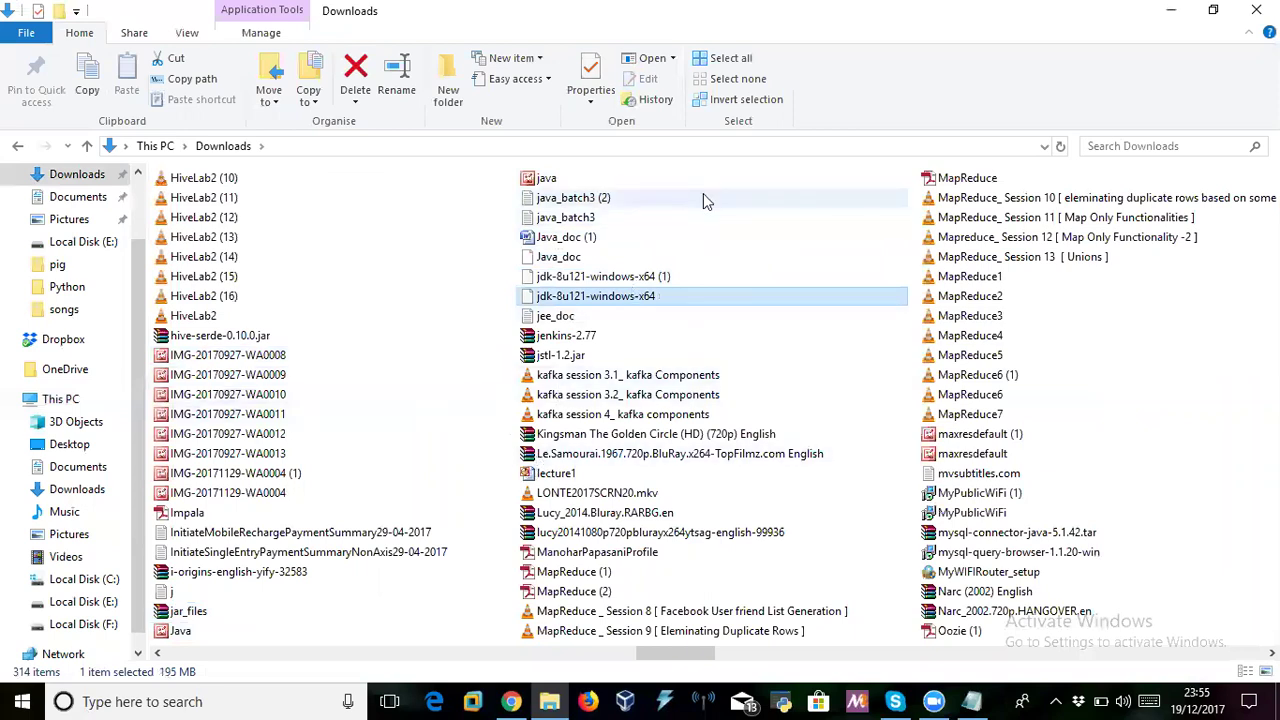
key("j")
key("j")
key("j")
key("j")
key("j")
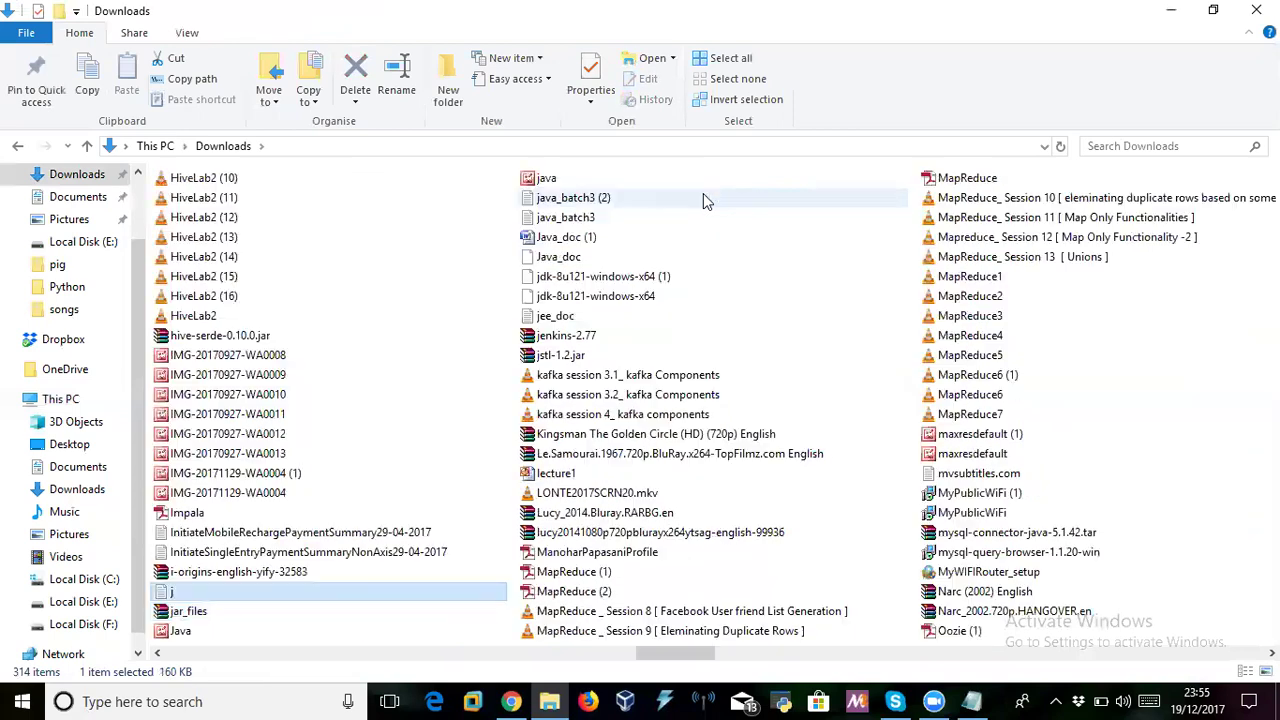
key("j")
key("j")
key("j")
key("j")
key("j")
key("j")
key("j")
key("j")
key("j")
key("j")
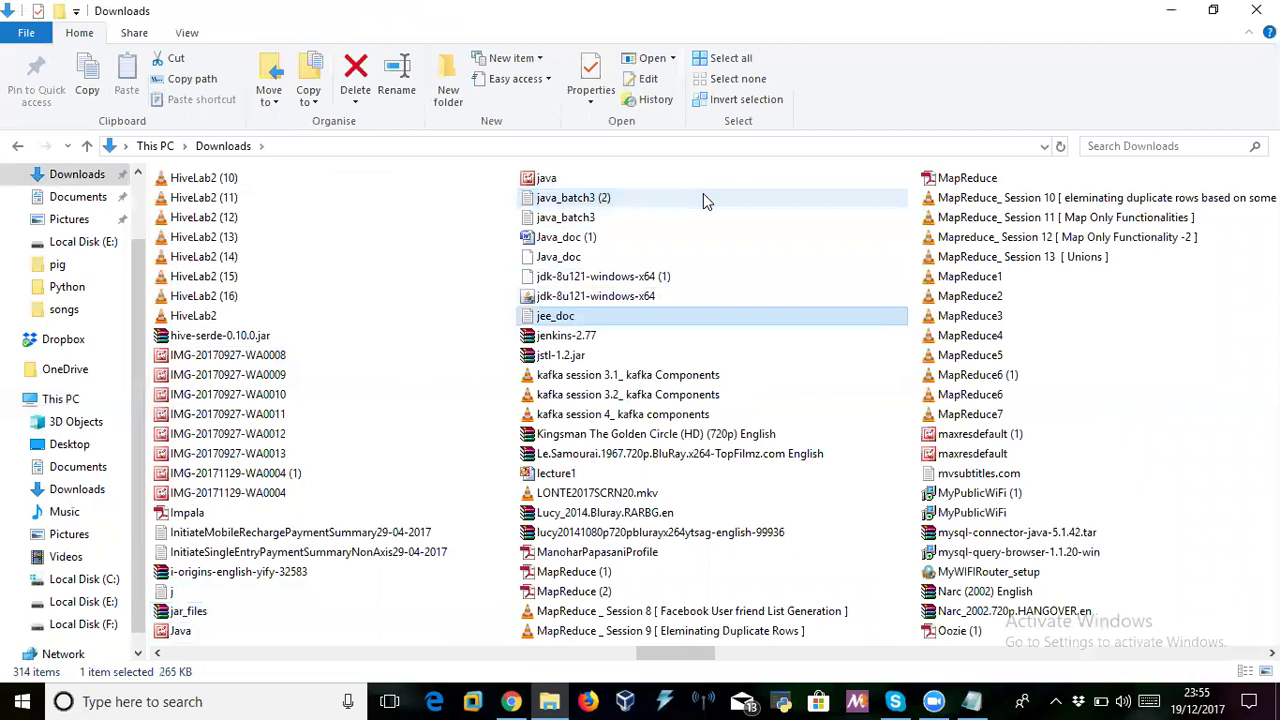
double_click(640, 303)
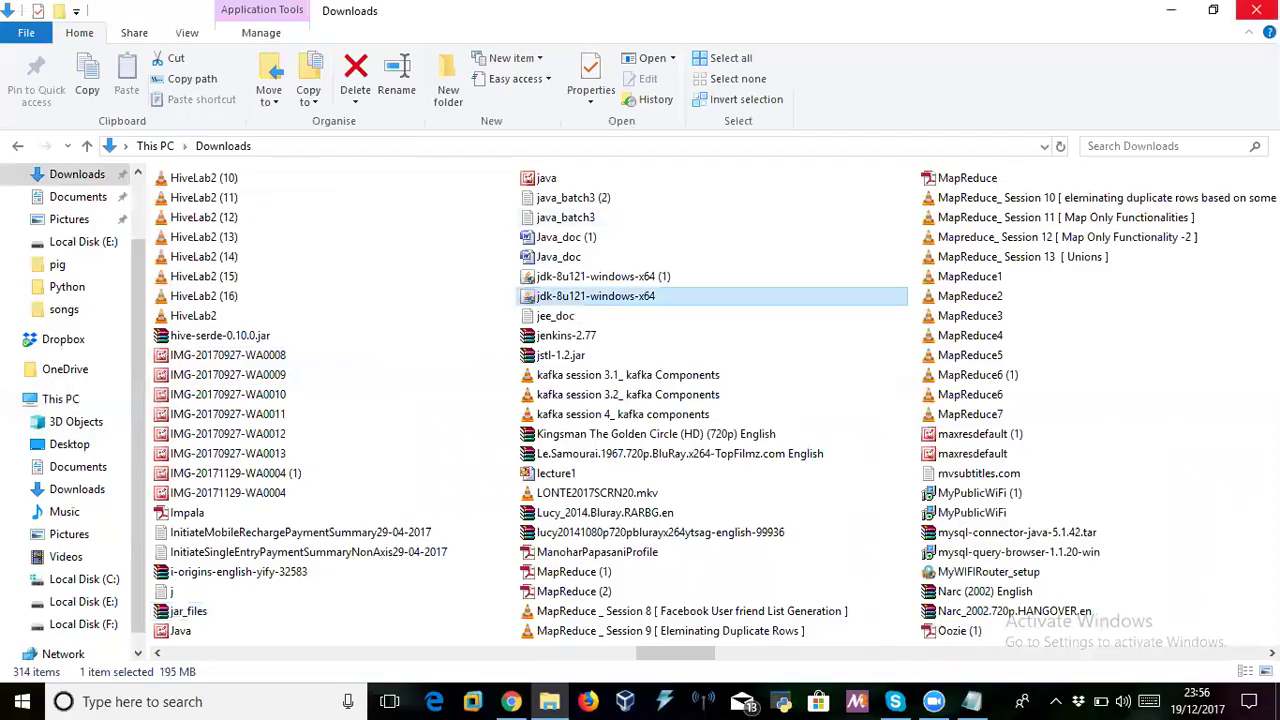
left_click(1256, 9)
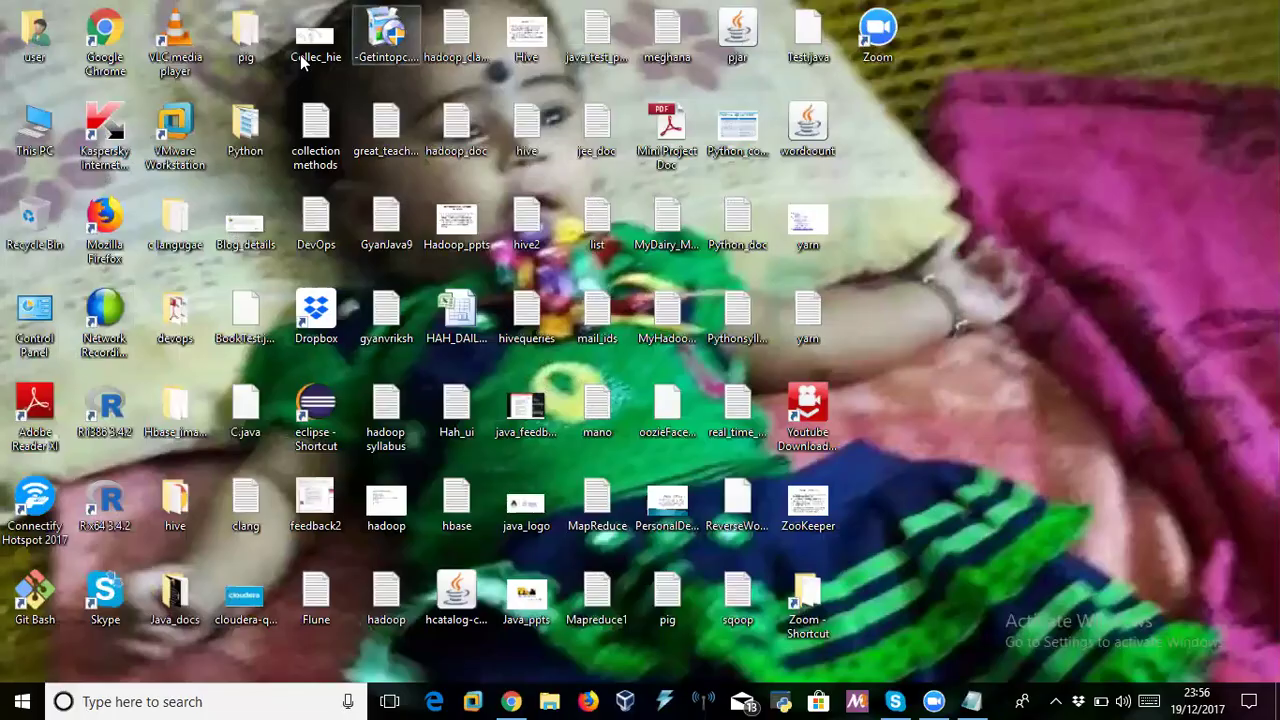
Open a new File Explorer window and go to the Java folder in Program Files on Local Disk (C:)
key("super+e")
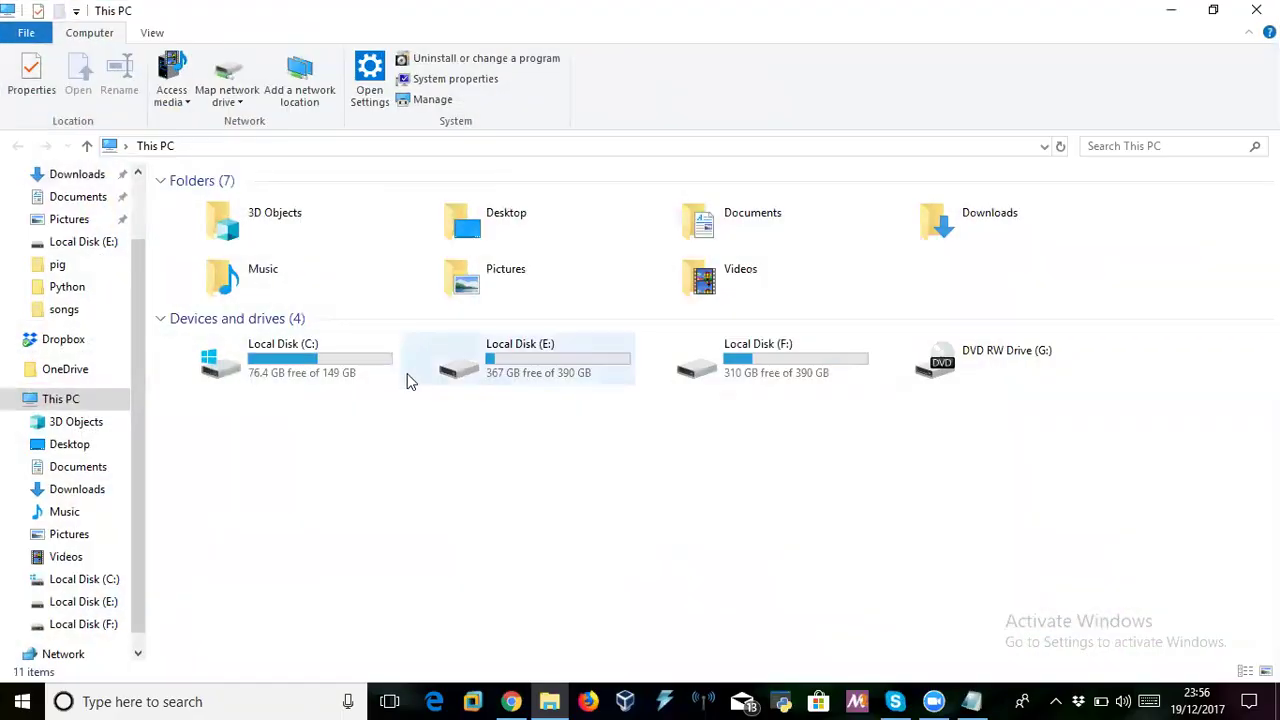
double_click(257, 363)
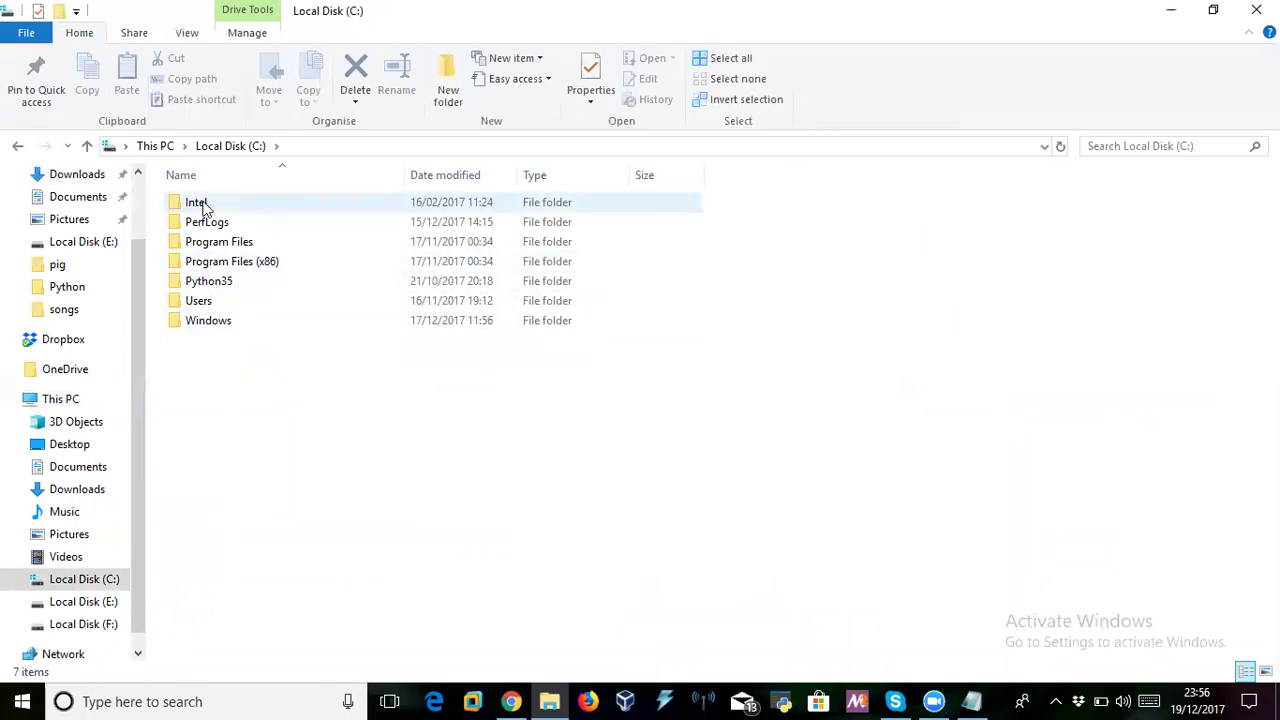
double_click(213, 242)
double_click(197, 302)
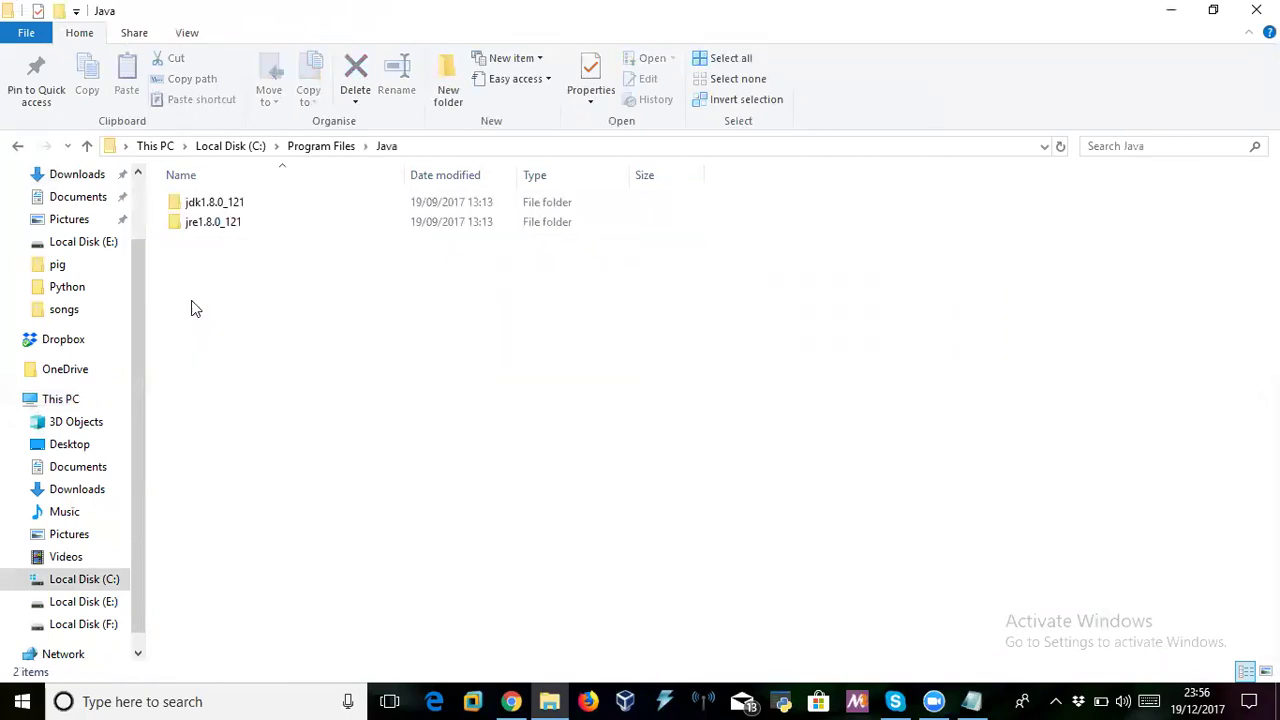
Examine the two installation folders jdk1.8.0_121 and jre1.8.0_121 by selecting each in turn, and clear the selection
left_click(197, 203)
left_click(205, 224)
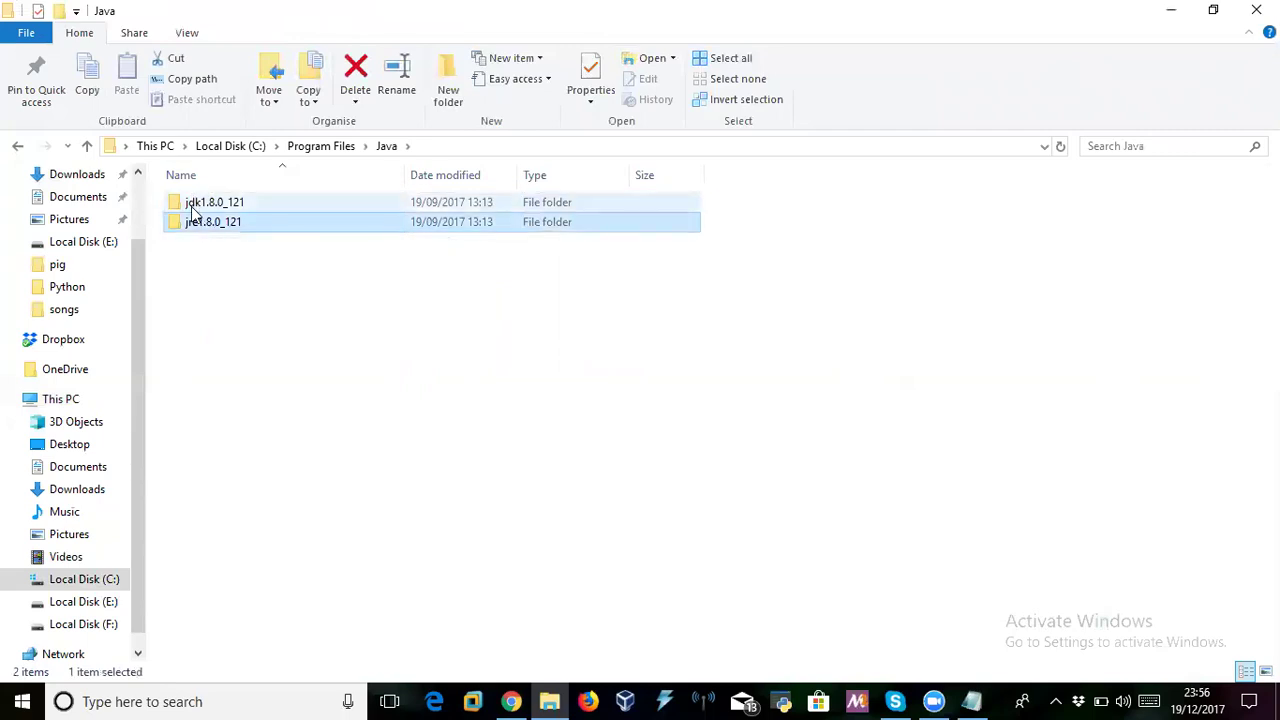
left_click(194, 208)
left_click(200, 228)
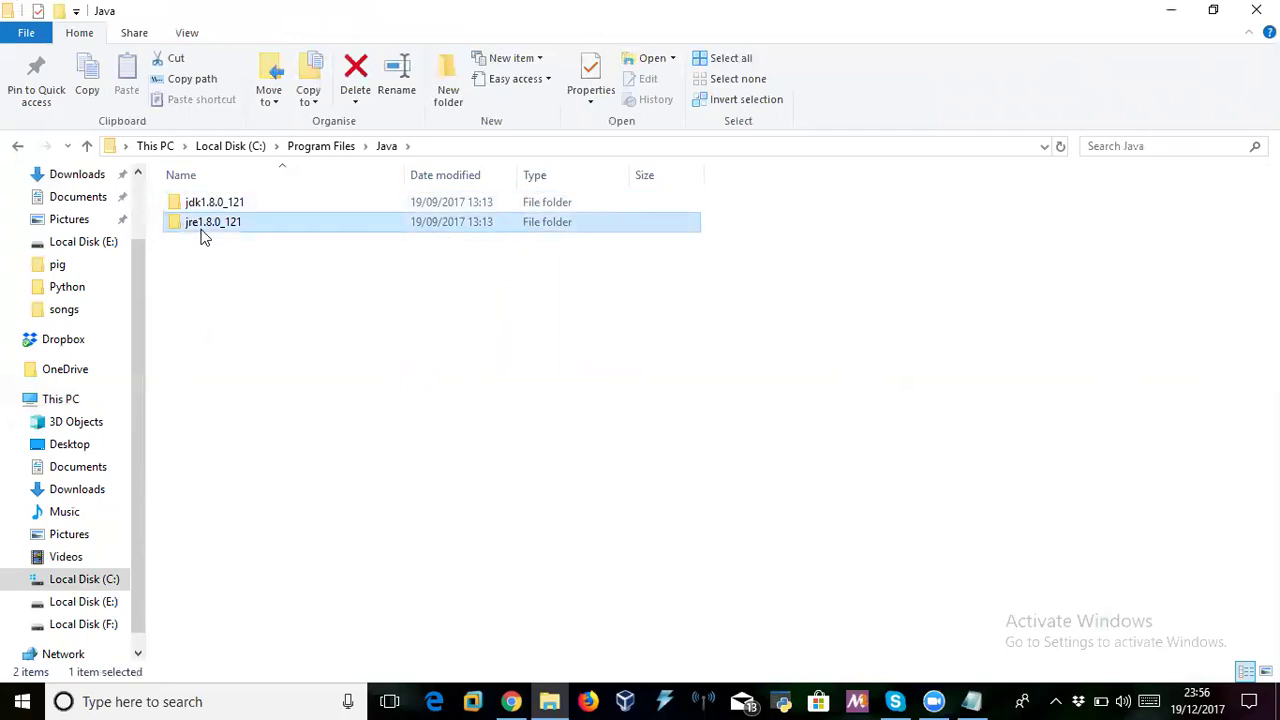
left_click(211, 208)
left_click(209, 226)
left_click(197, 208)
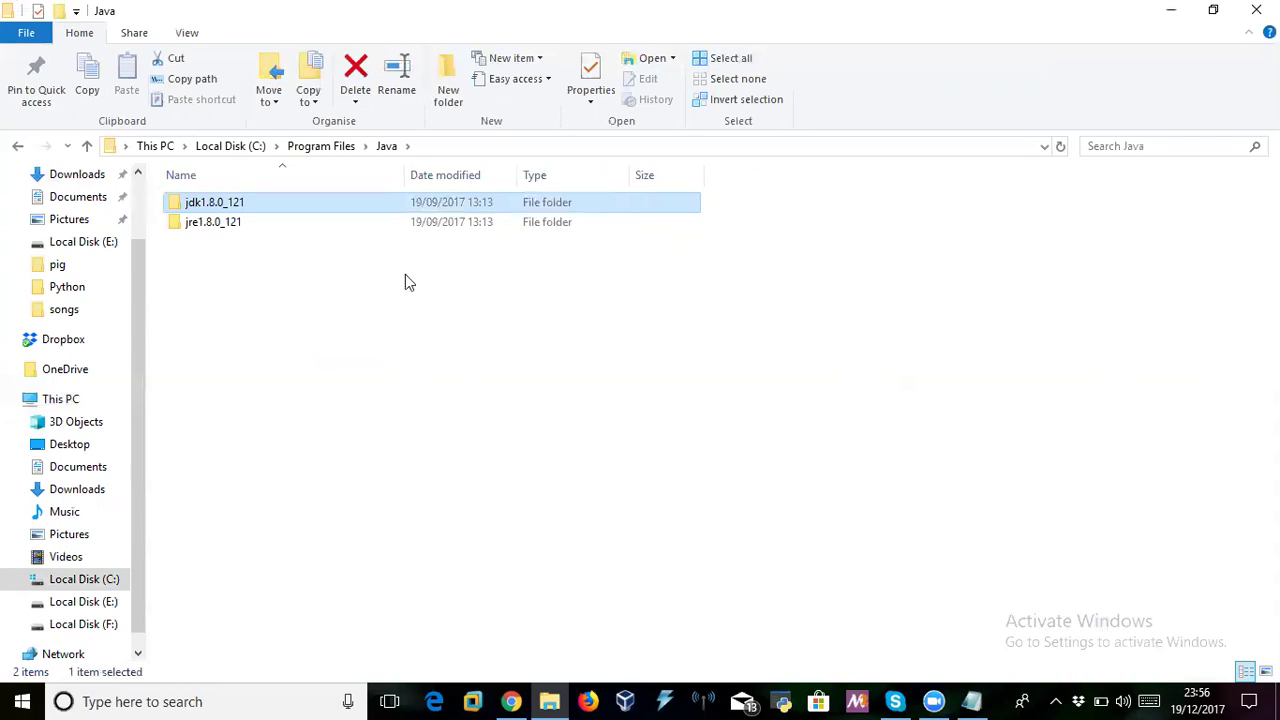
left_click(465, 333)
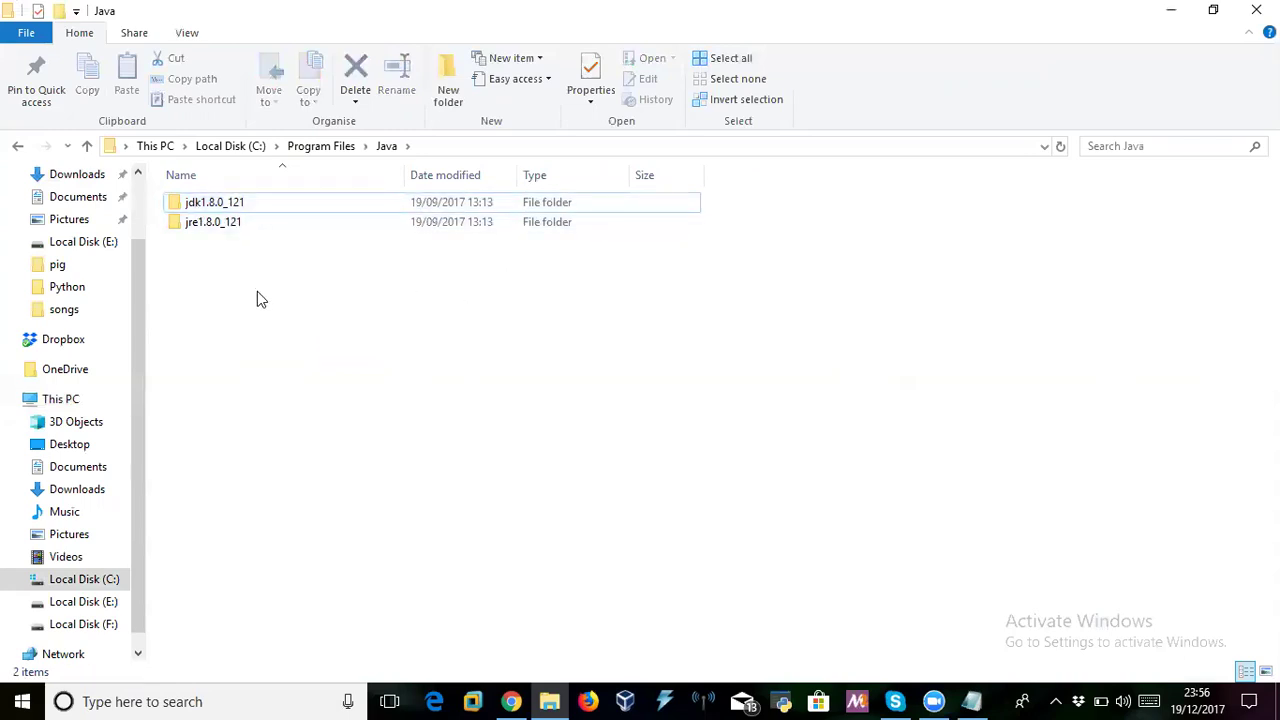
Look at the contents of the jdk1.8.0_121 folder and return to the Java folder
left_click(220, 205)
double_click(220, 205)
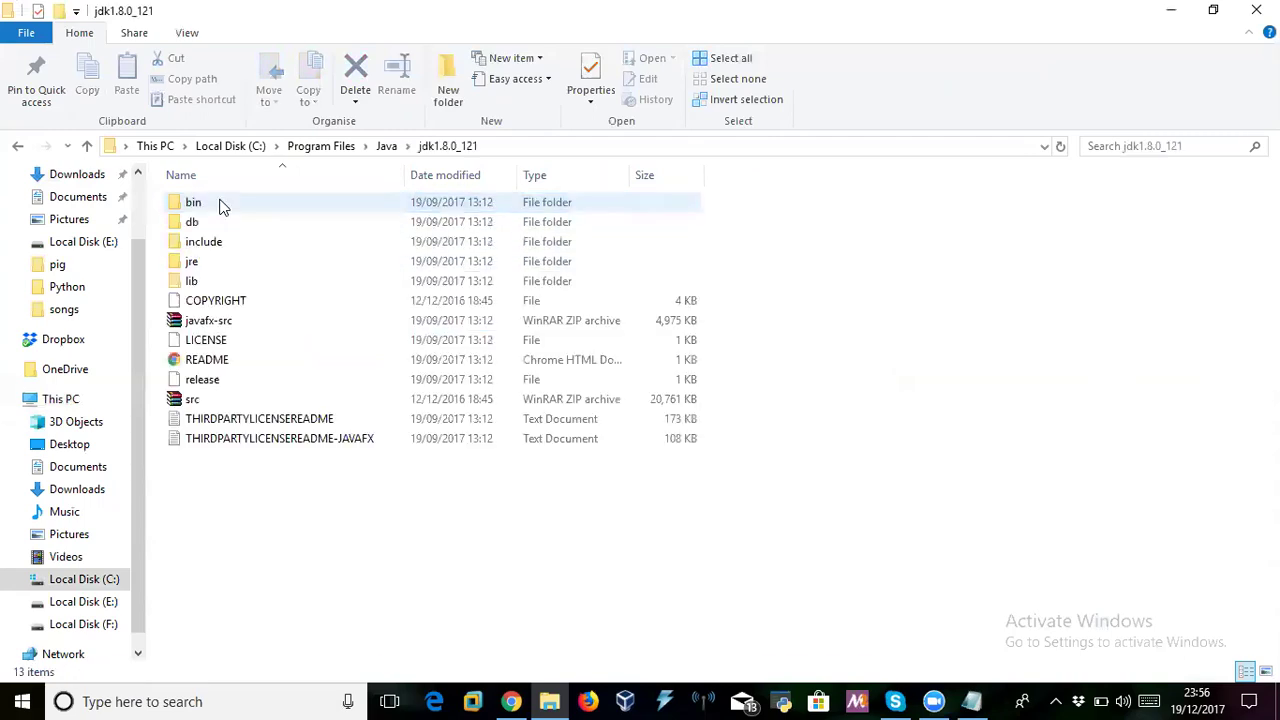
left_click(17, 146)
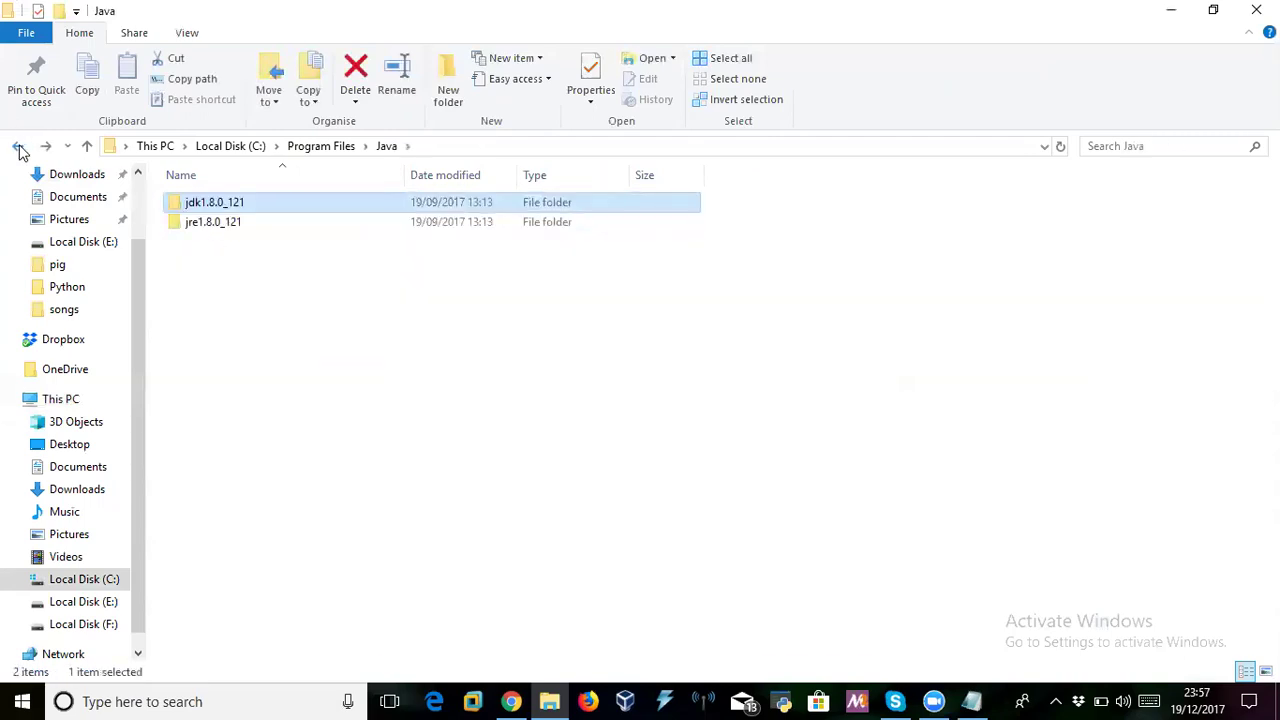
left_click(308, 265)
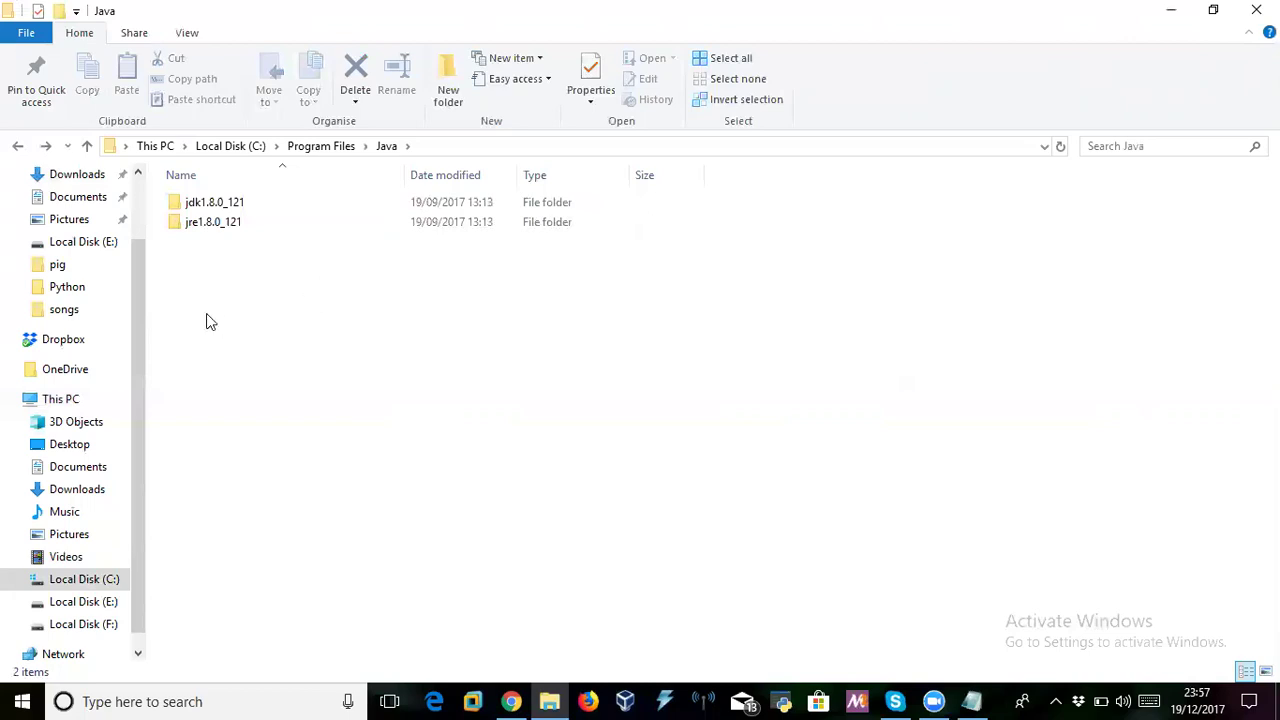
Open the bin folder inside jdk1.8.0_121
left_click(219, 212)
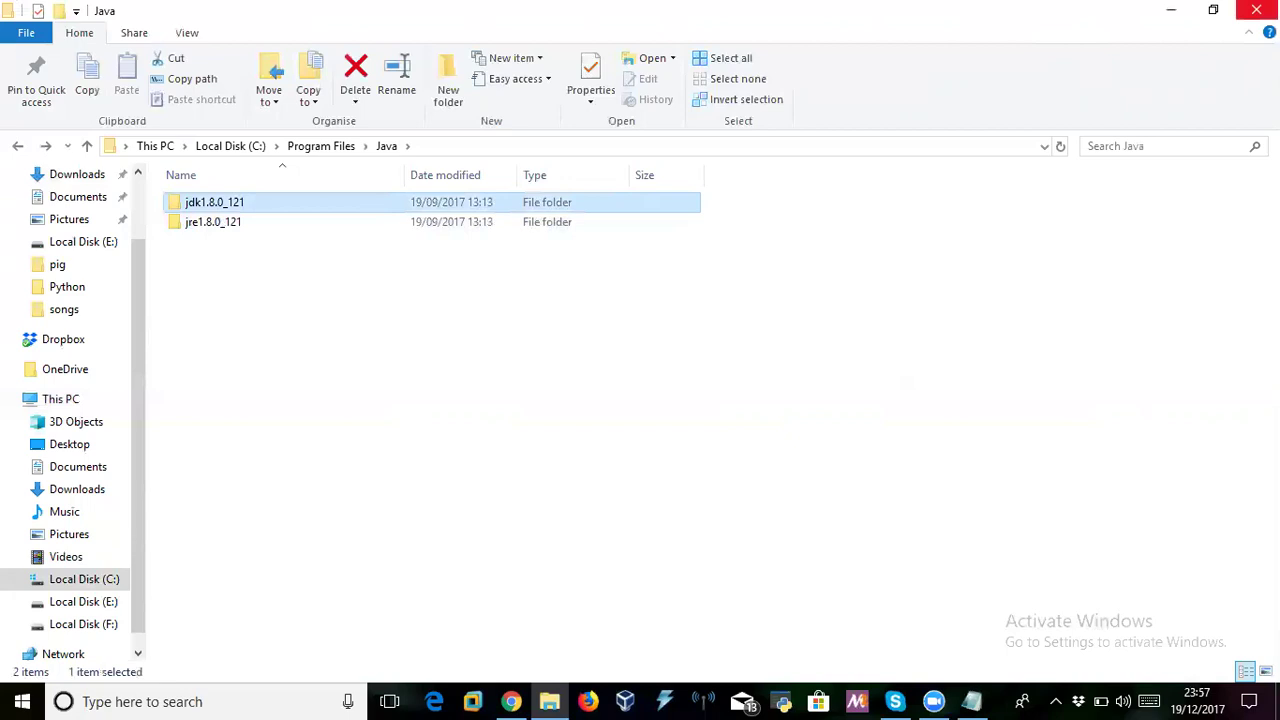
double_click(278, 218)
double_click(274, 208)
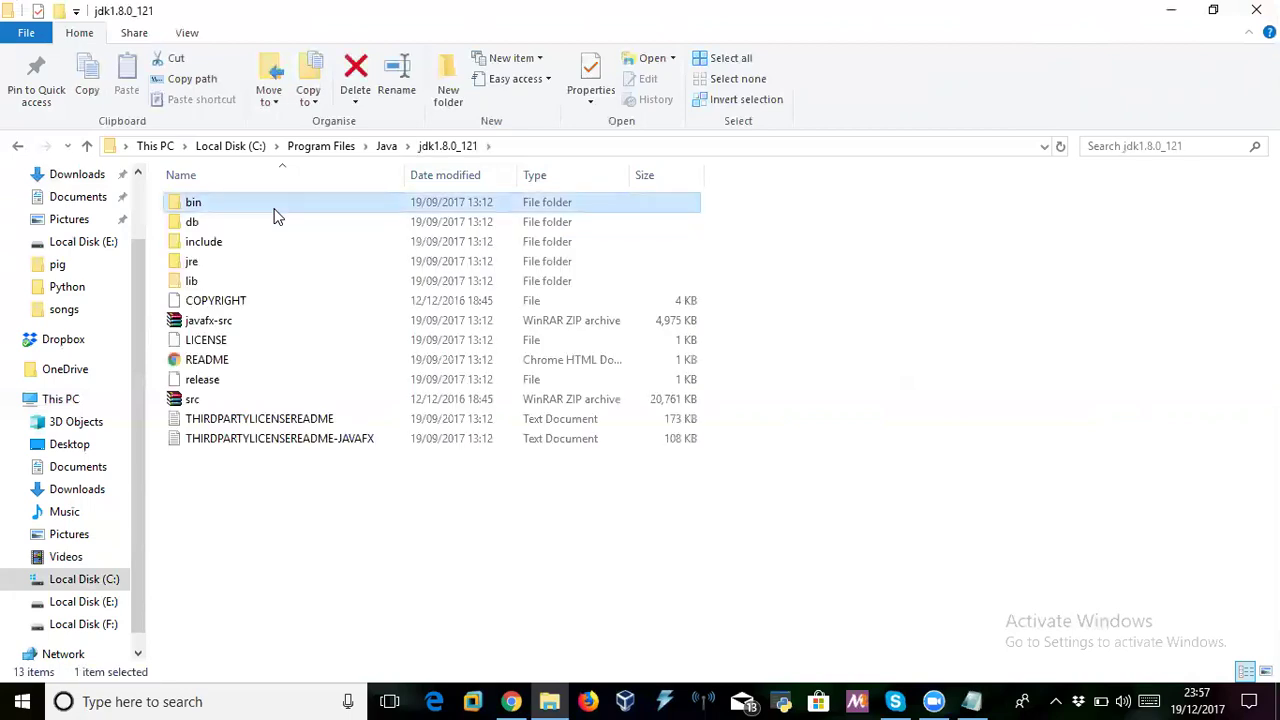
Examine the bin folder's full path and select the javac application in its file list
left_click(549, 147)
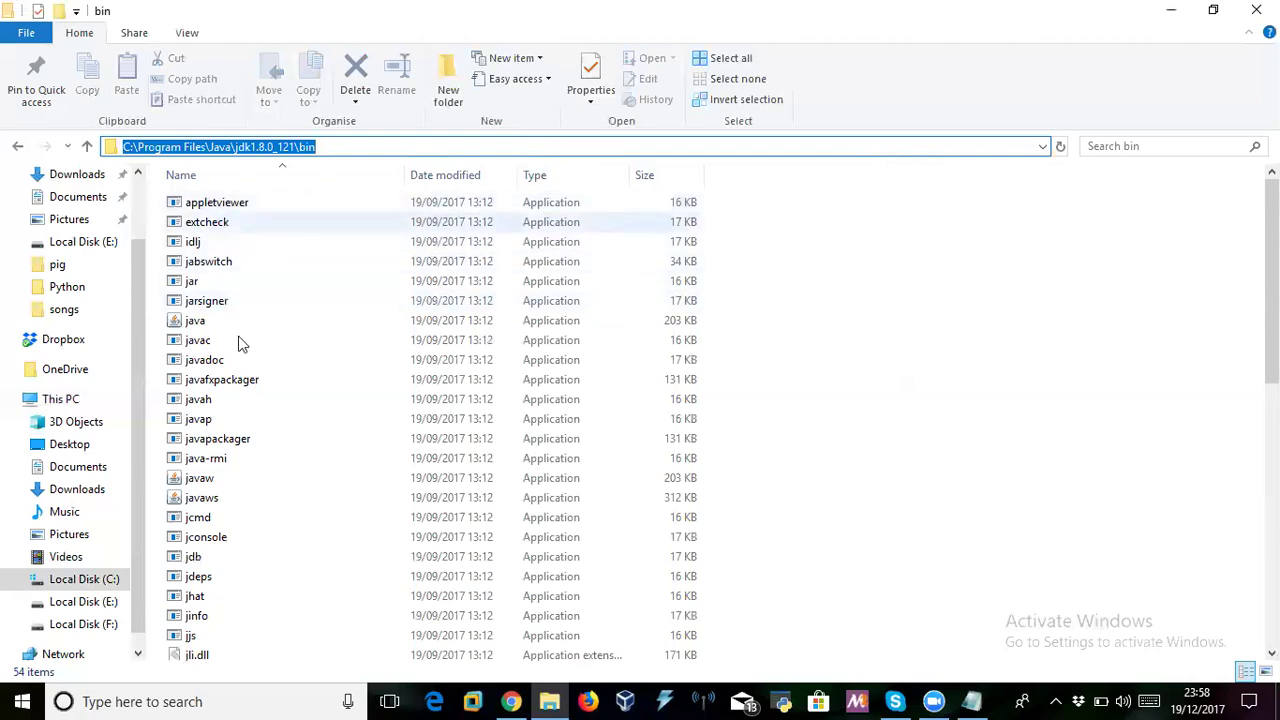
key("End")
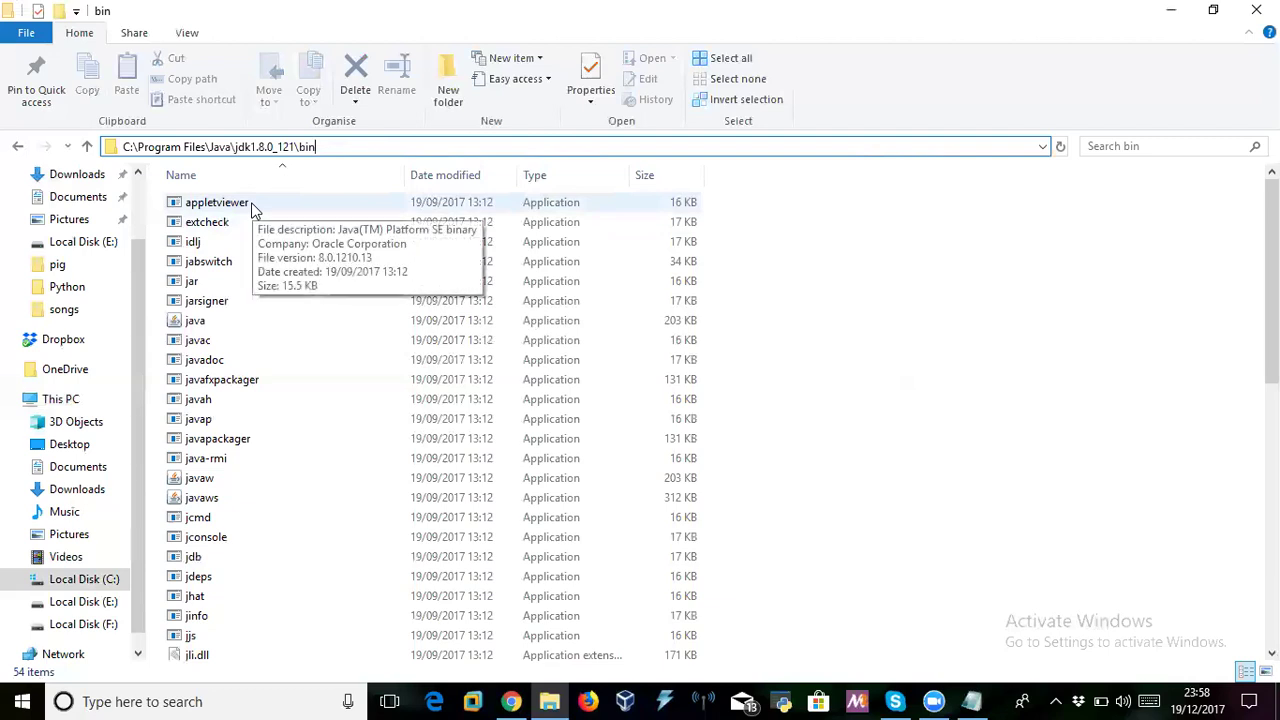
left_click(212, 346)
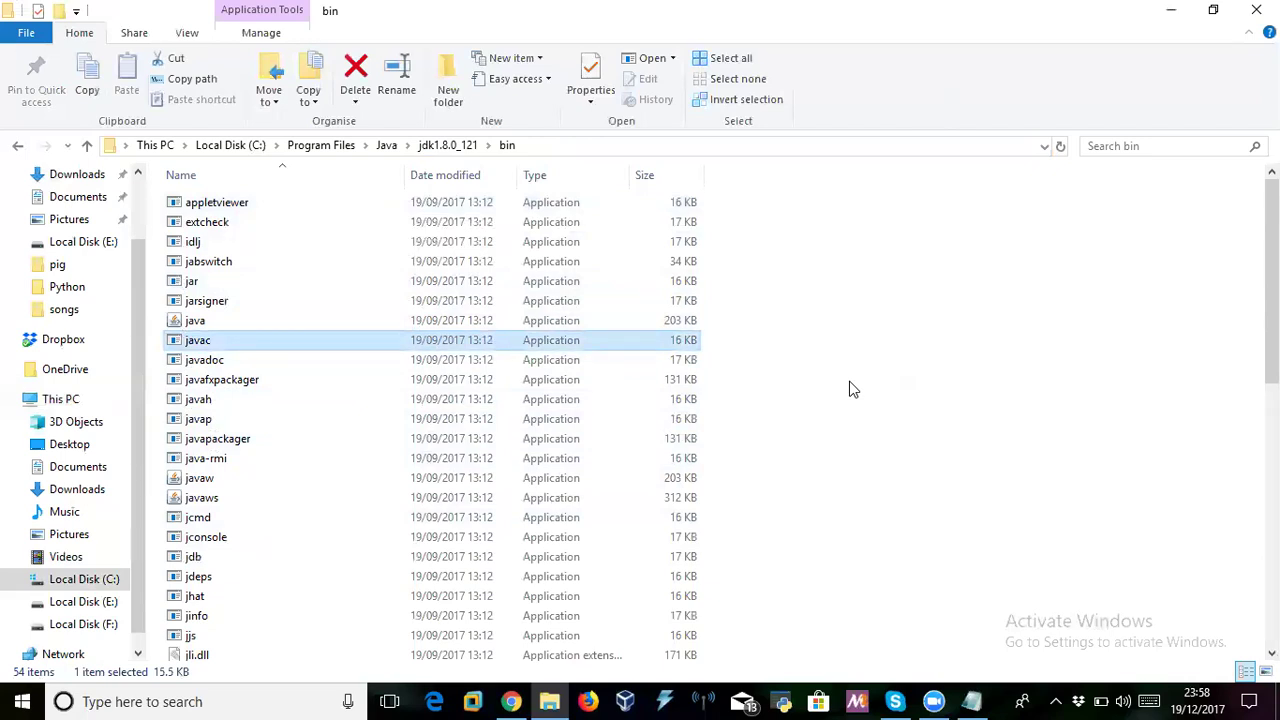
left_click(555, 146)
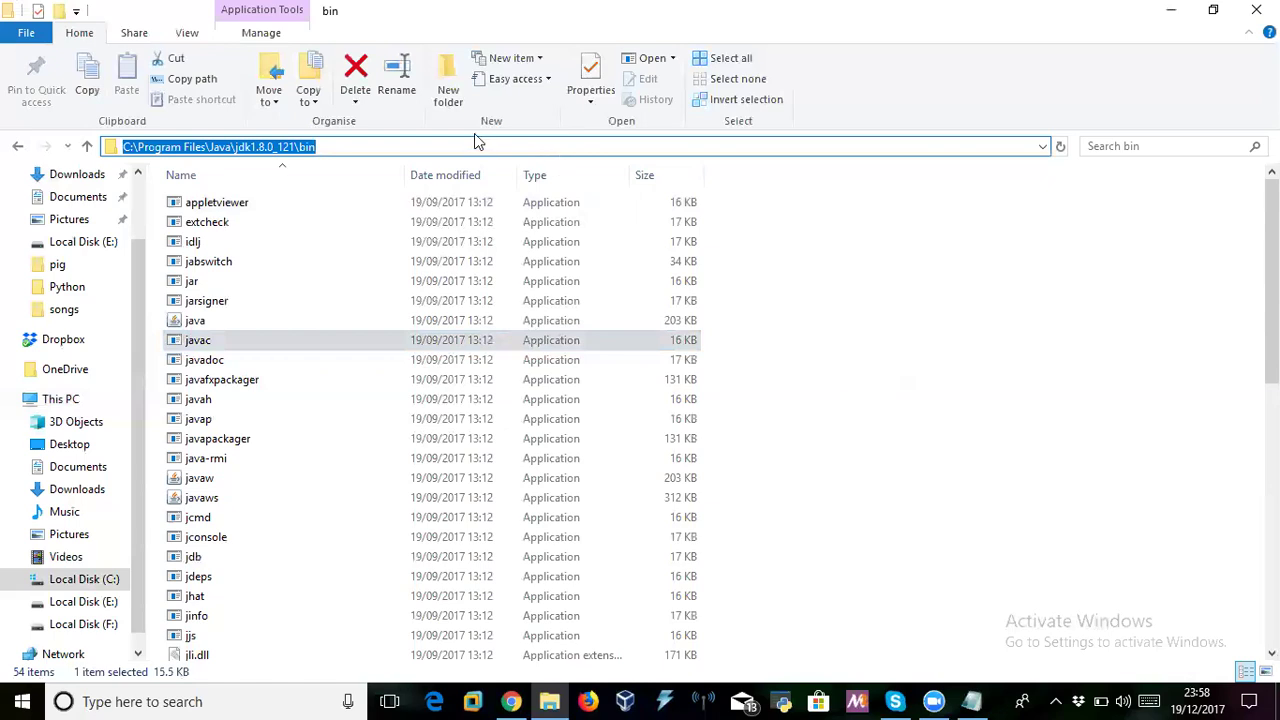
left_click(200, 146)
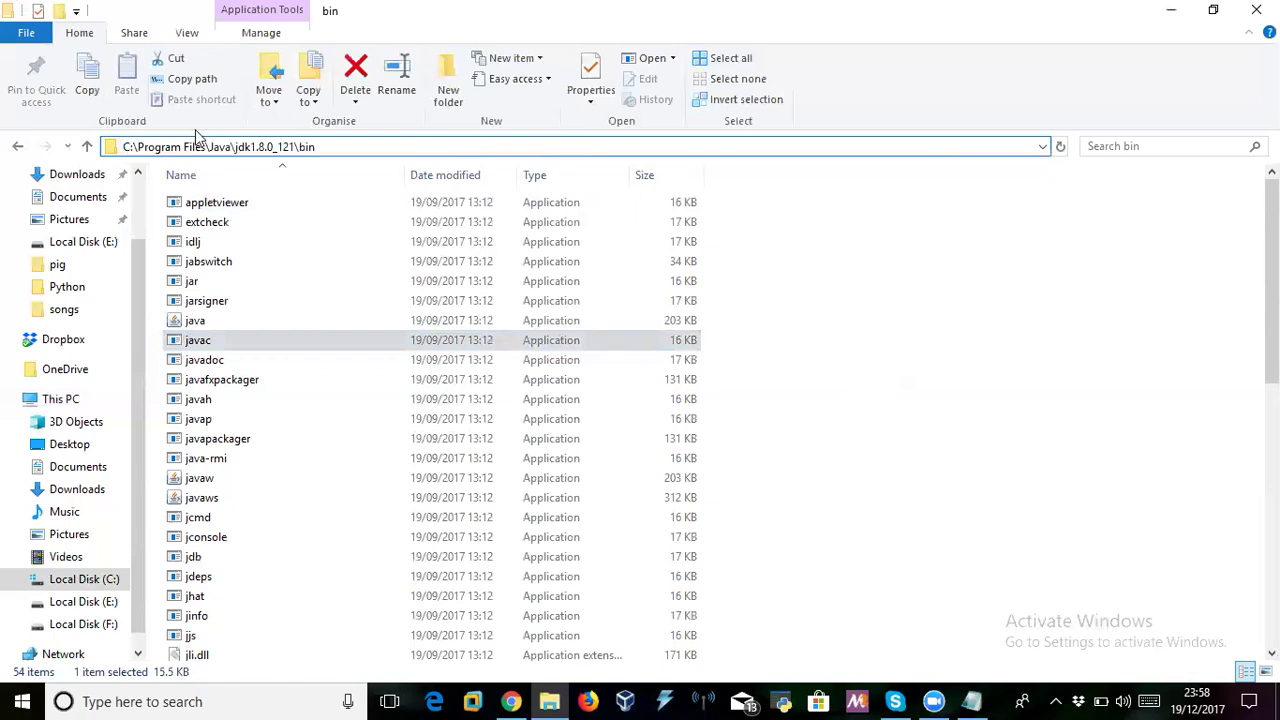
Go up to the jdk1.8.0_121 folder and reopen its bin folder
left_click(86, 147)
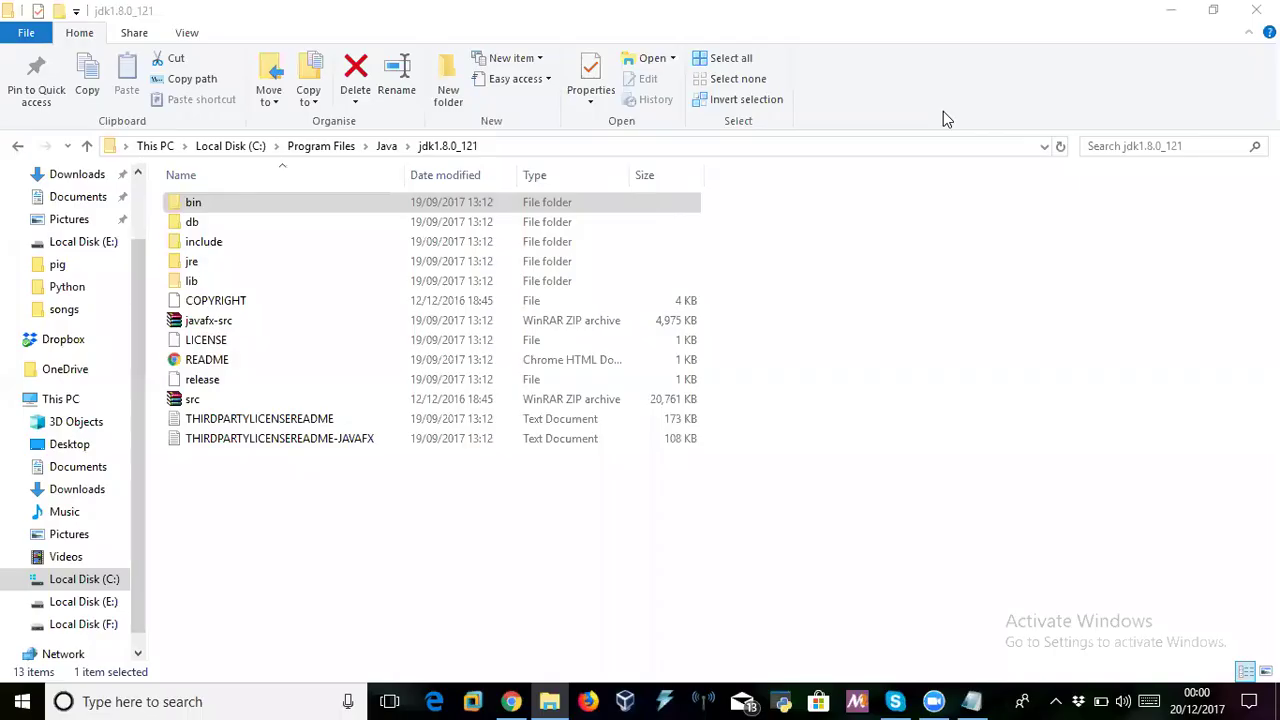
double_click(217, 207)
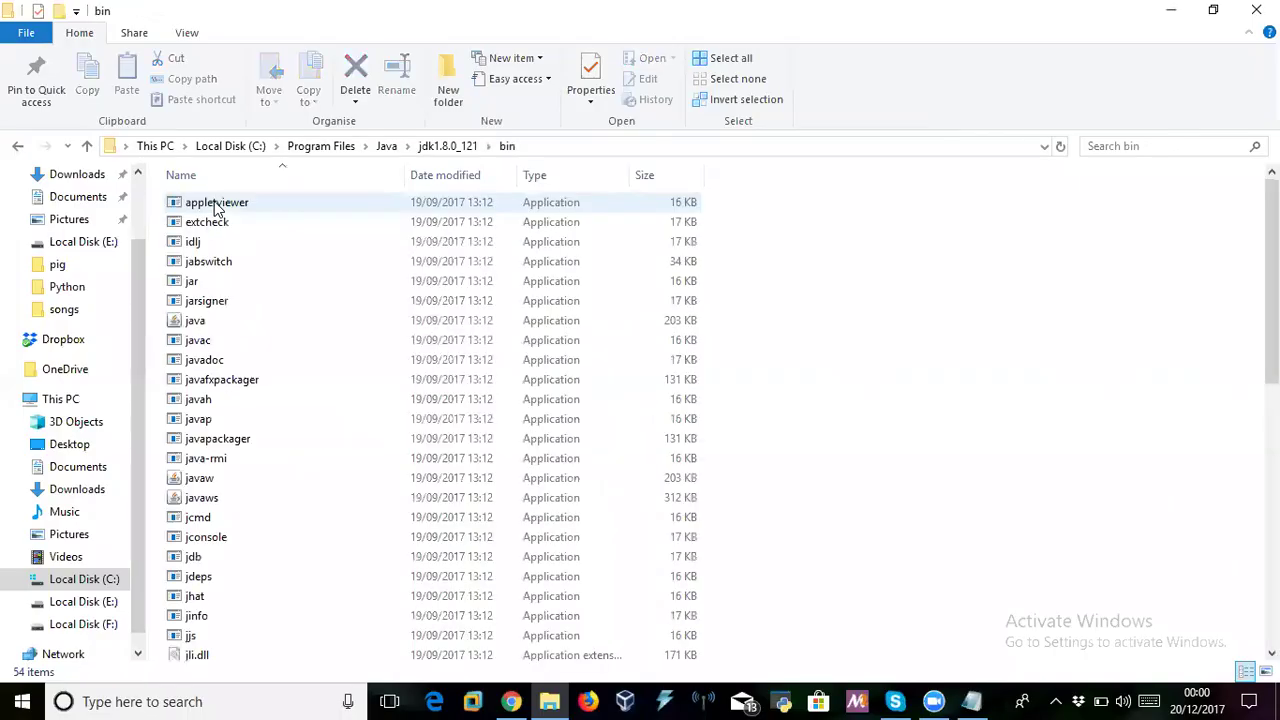
Copy the full path of the jdk1.8.0_121 bin folder, C:\Program Files\Java\jdk1.8.0_121\bin
left_click(550, 146)
key("ctrl+c")
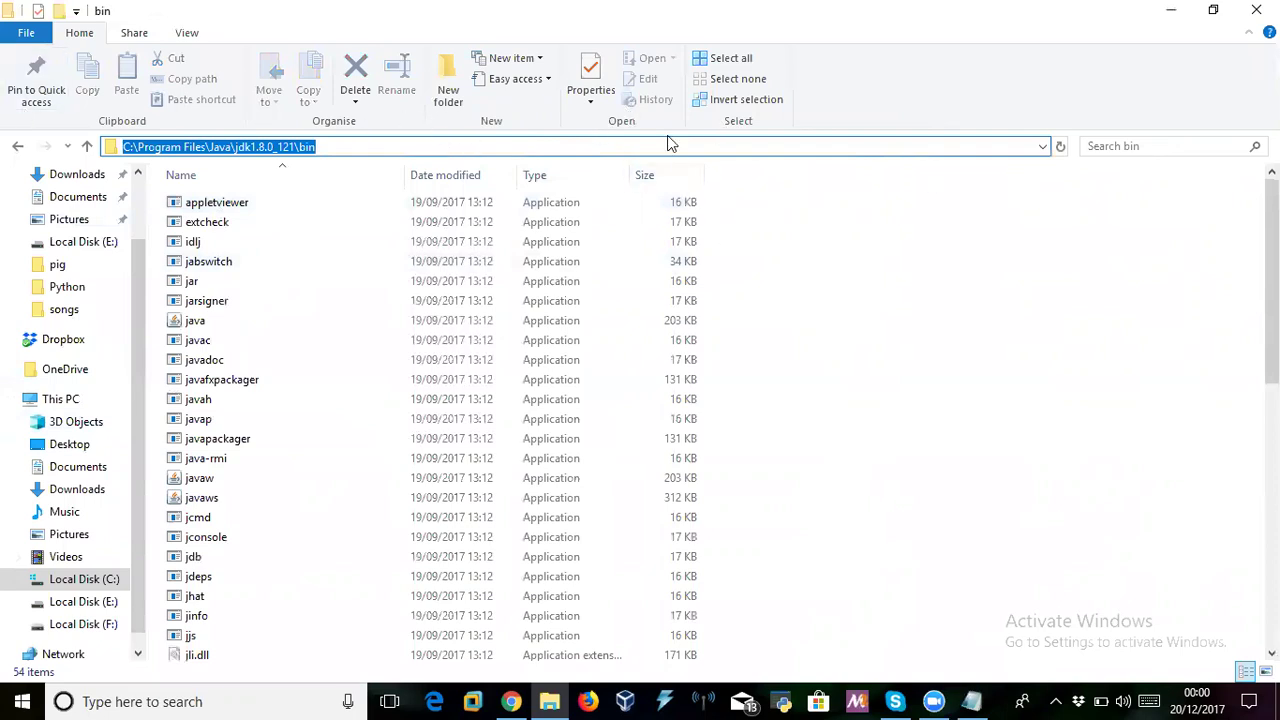
left_click(590, 72)
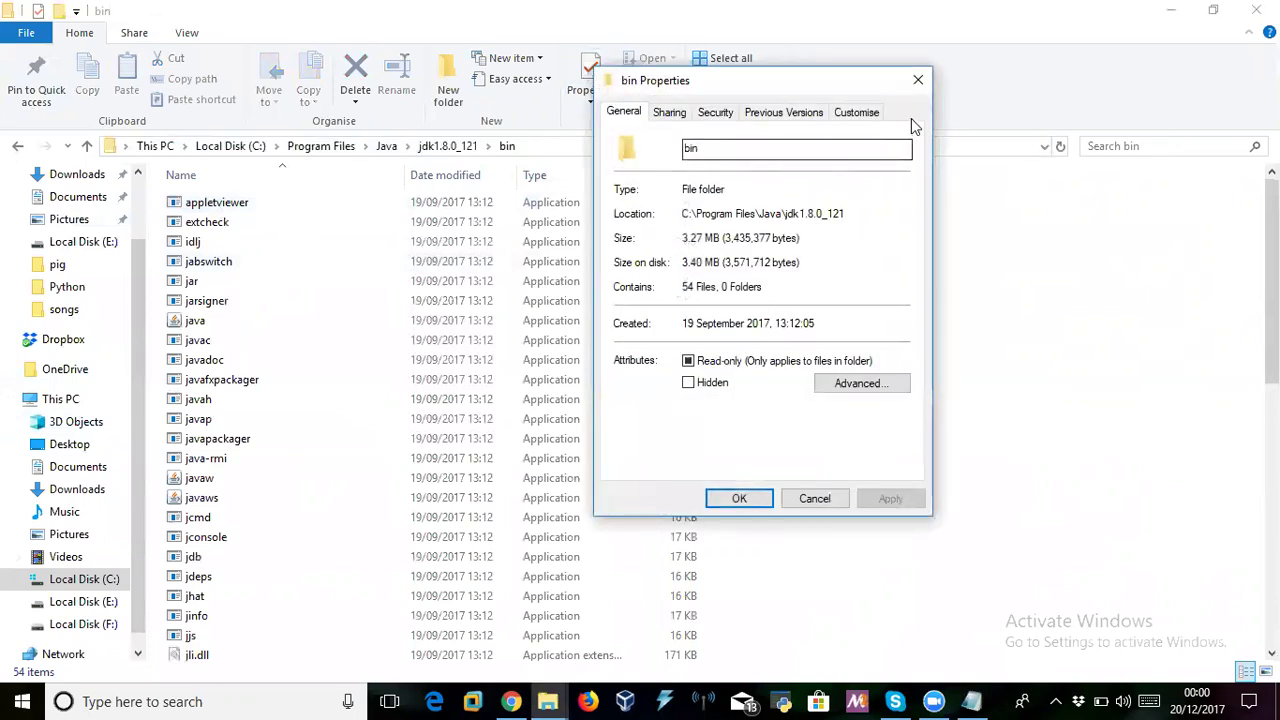
left_click(882, 382)
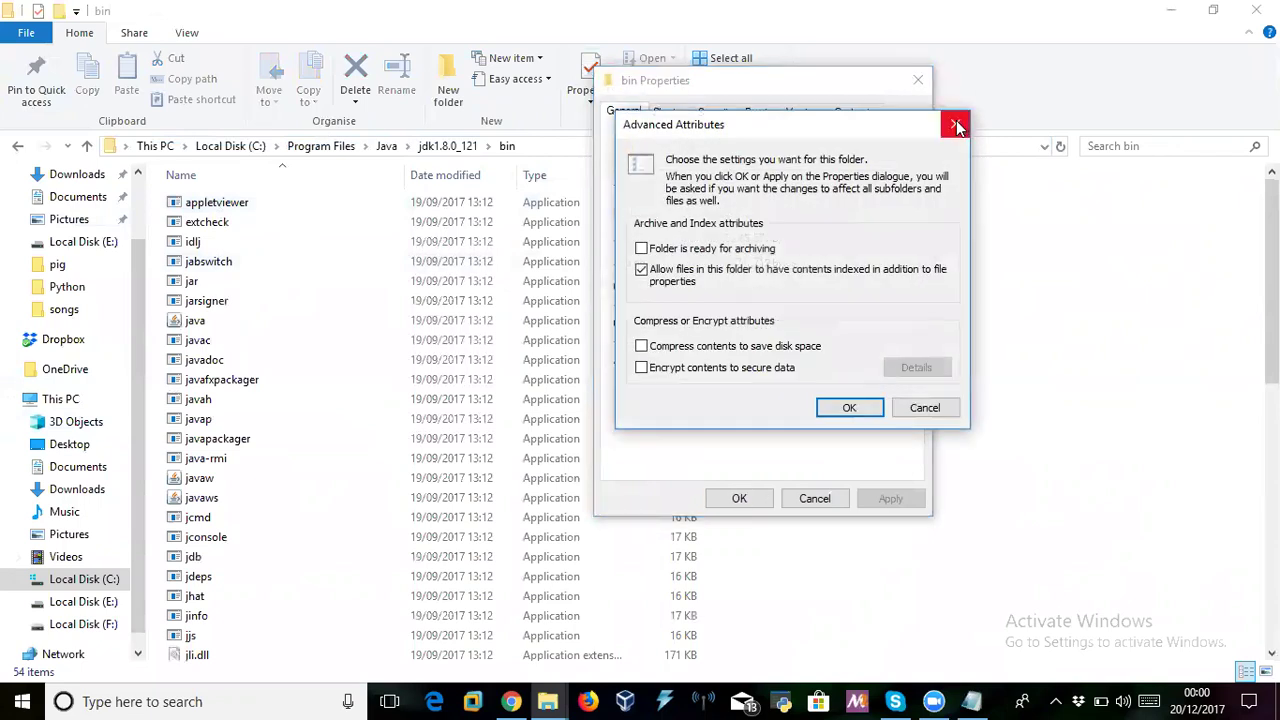
left_click(957, 126)
left_click(918, 80)
Close the folder window and open the Environment Variables from the advanced system settings of This PC
left_click(1256, 10)
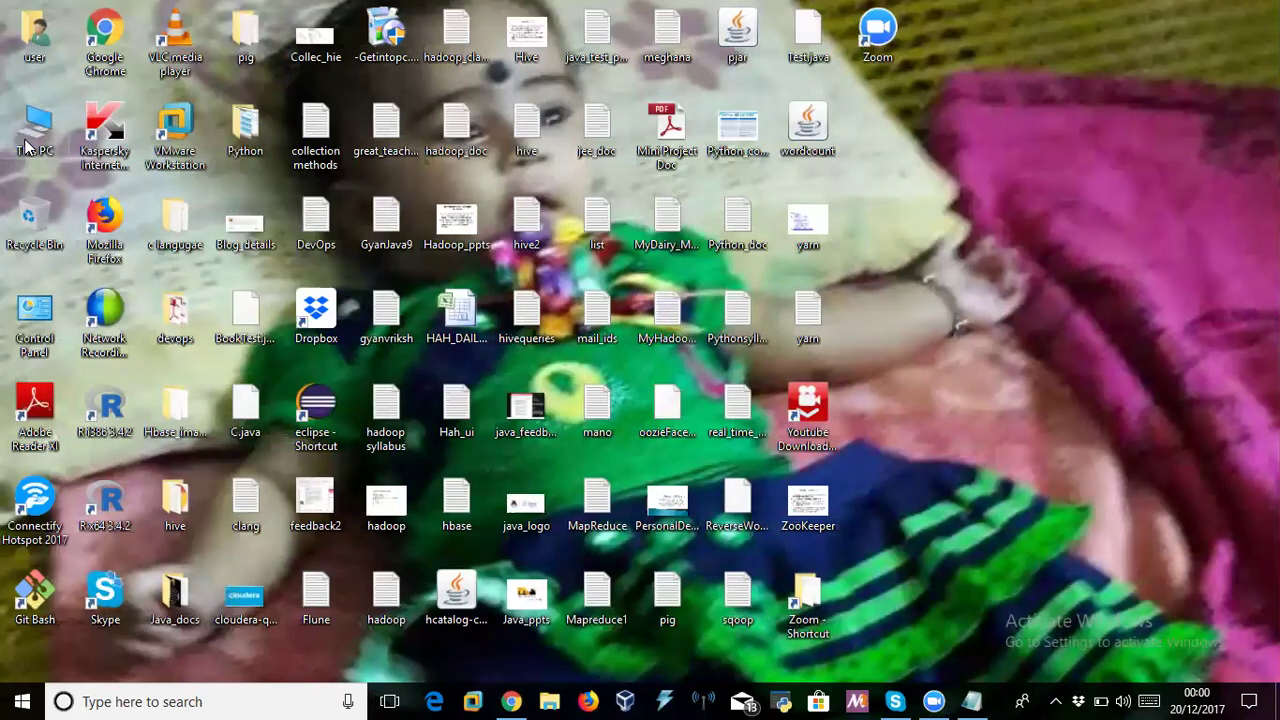
right_click(27, 143)
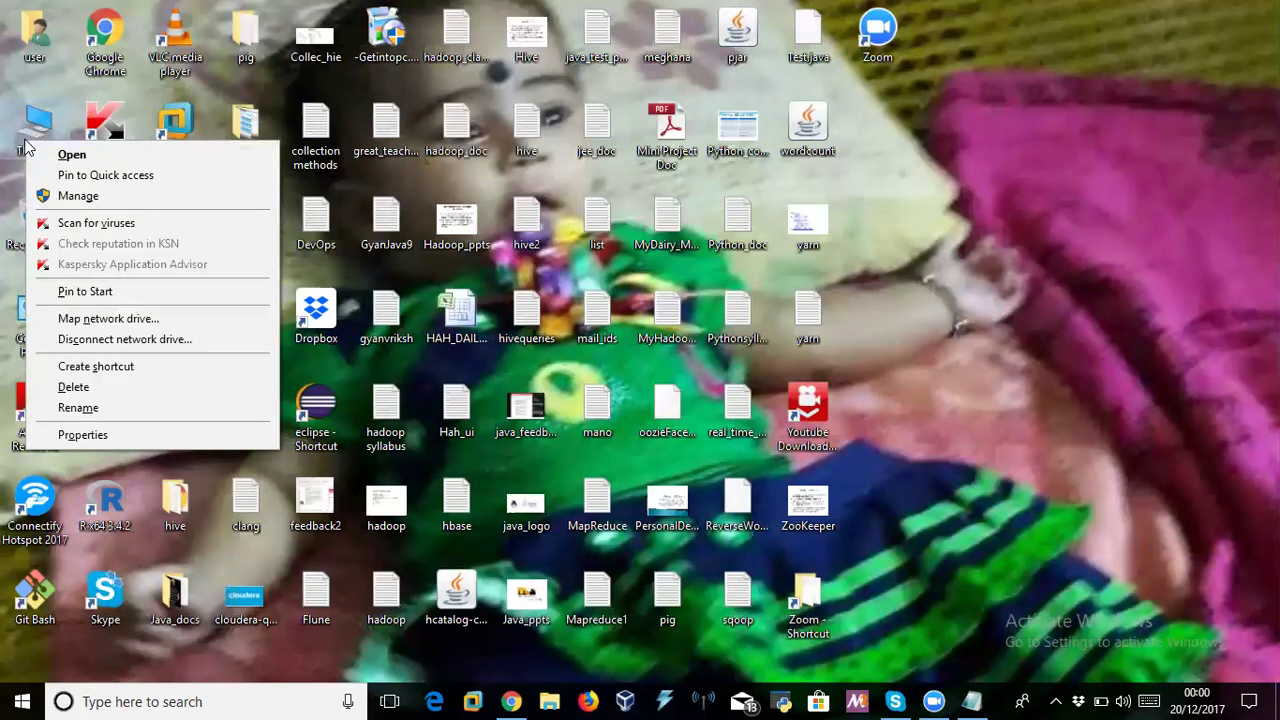
left_click(111, 435)
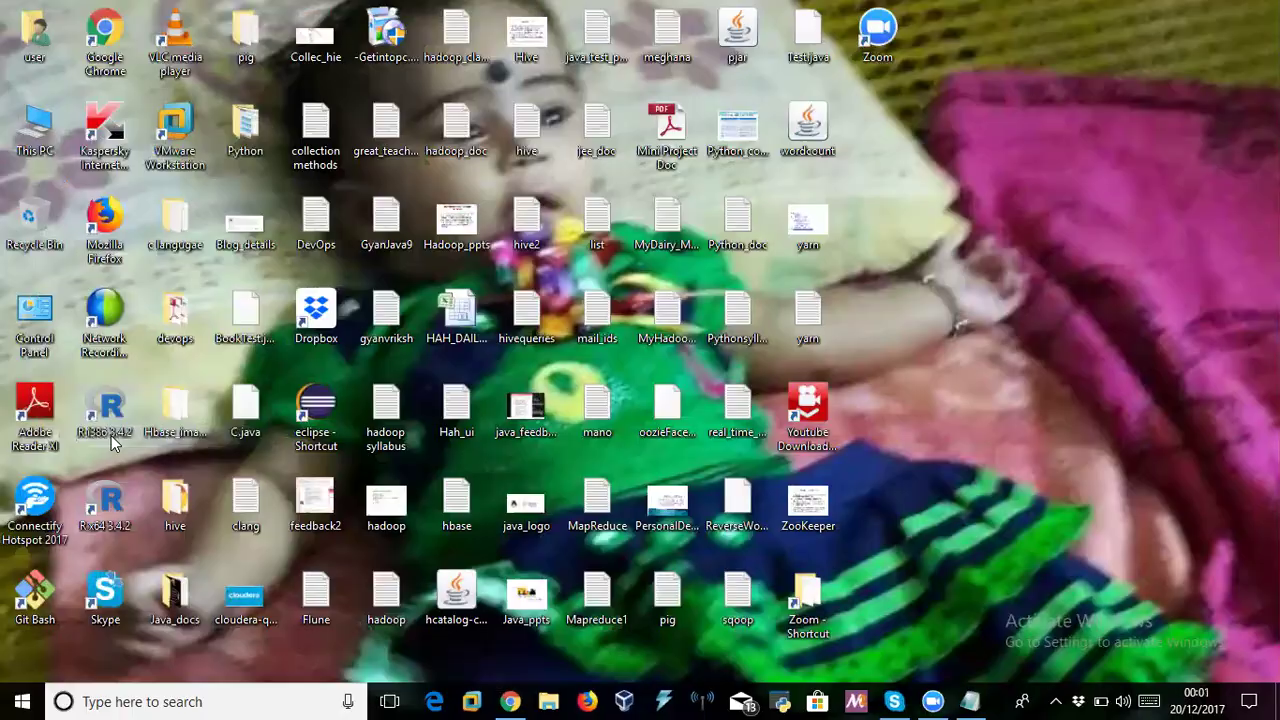
left_click(119, 185)
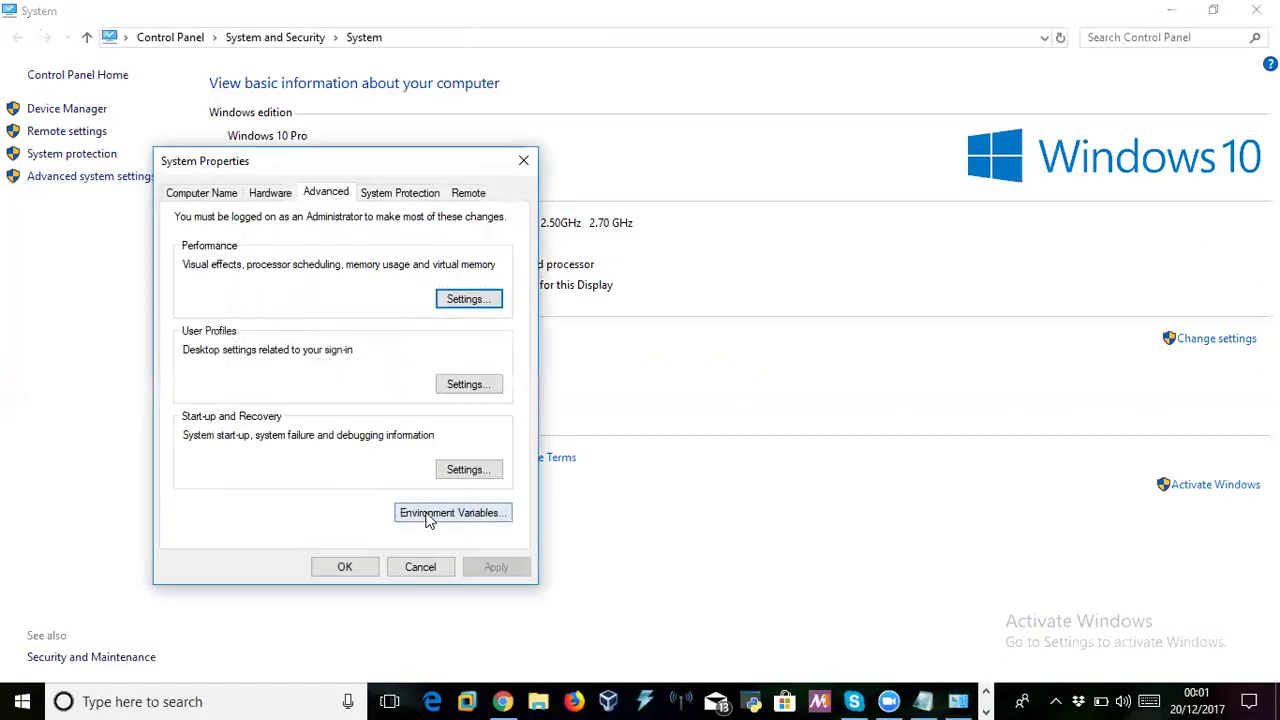
left_click(427, 515)
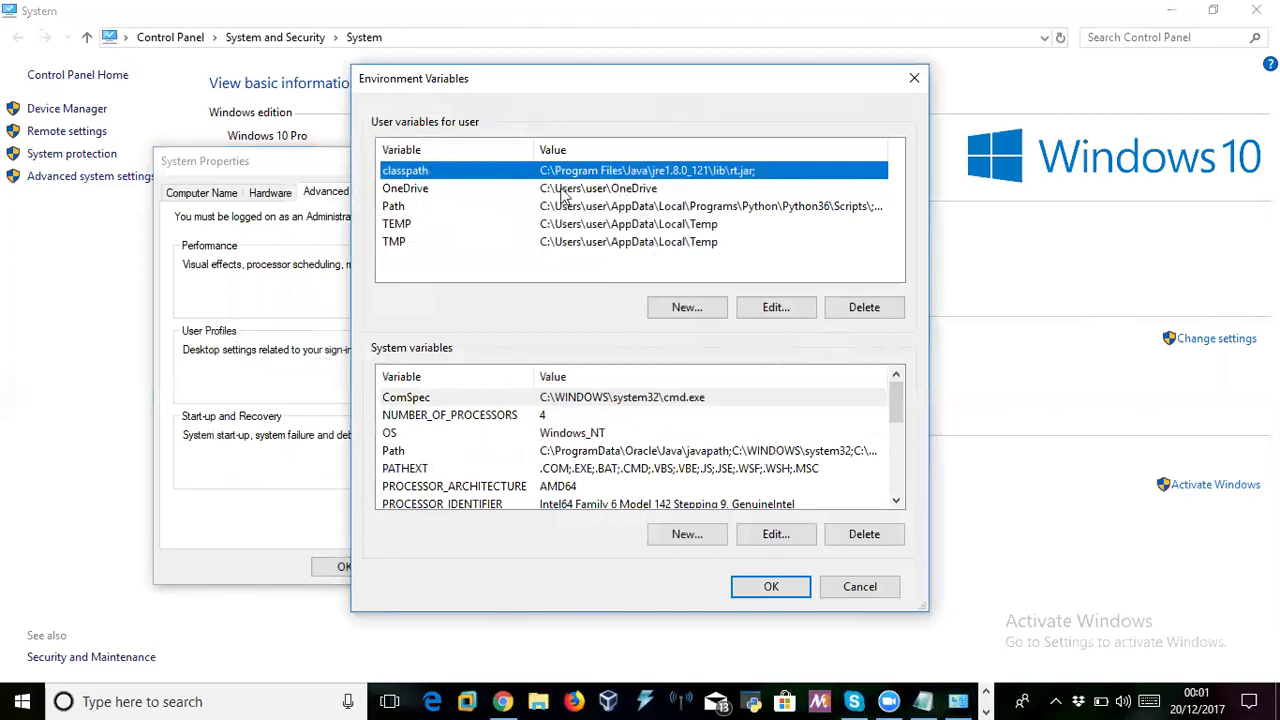
Draft a new user variable named path with the value C:\Program Files\Java\jdk1.8.0_121\bin; and discard it
left_click(583, 208)
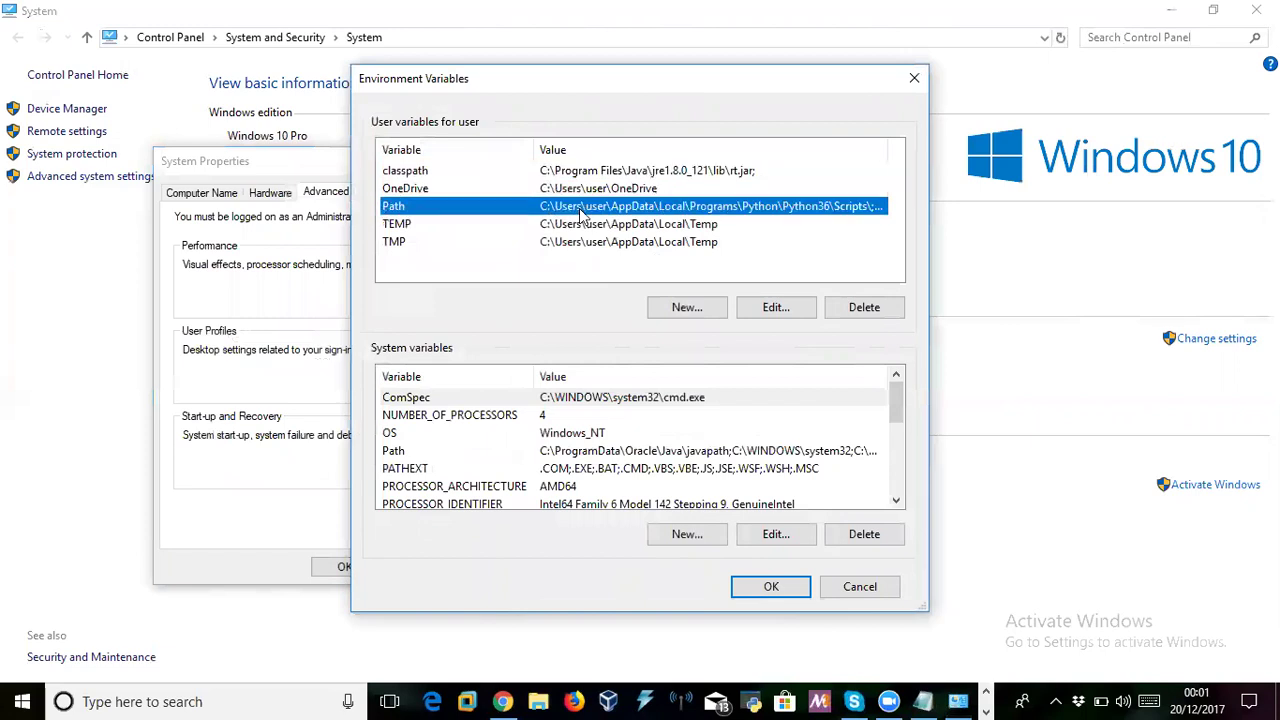
left_click(686, 307)
type("p")
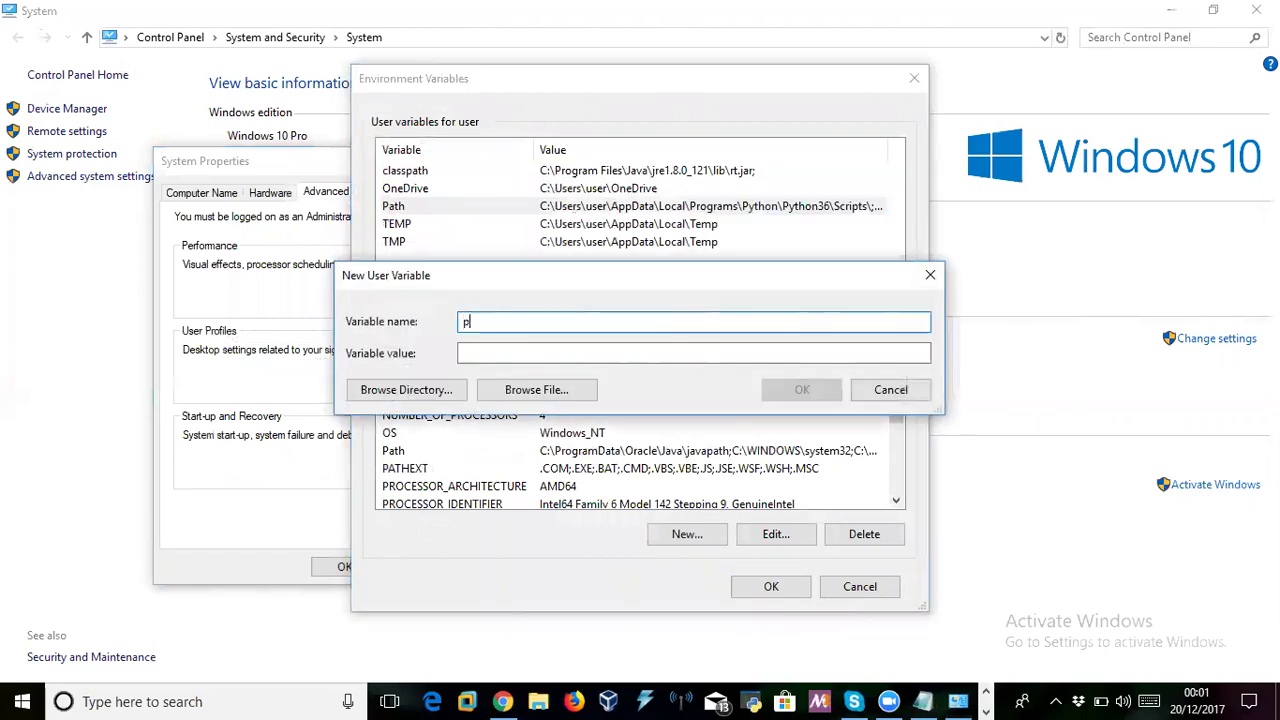
type("ath")
key("Tab")
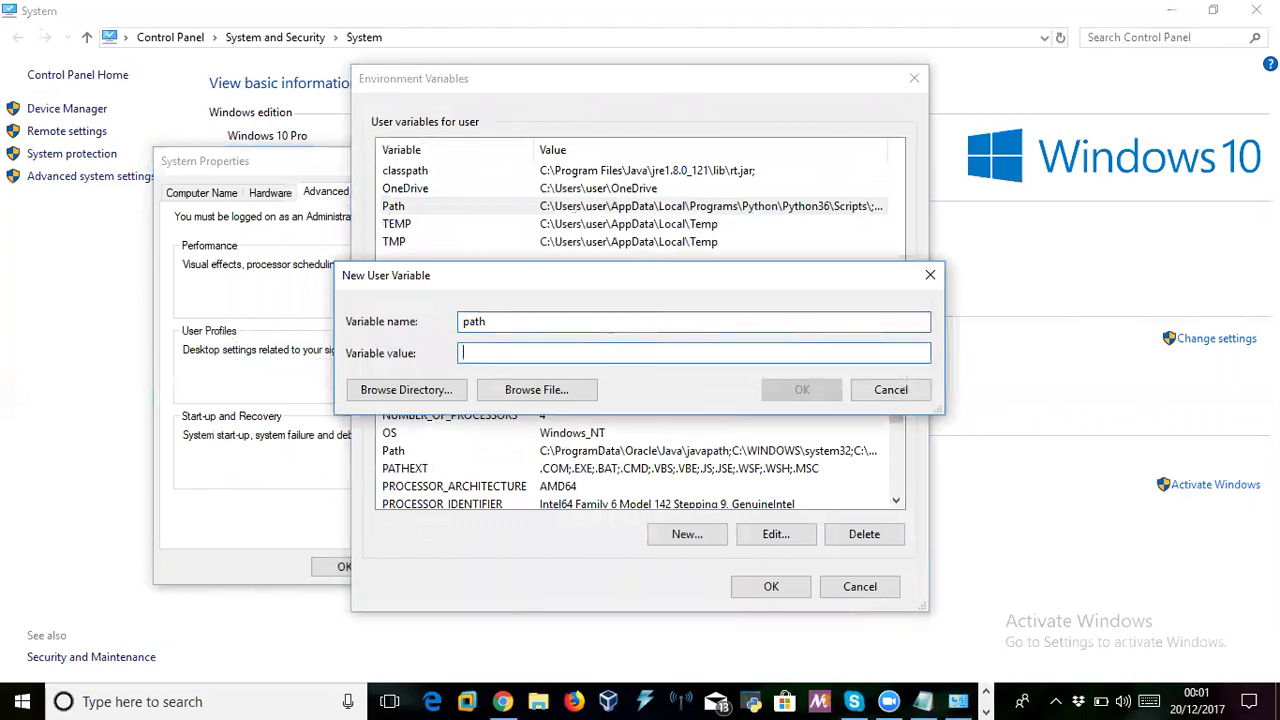
key("ctrl+v")
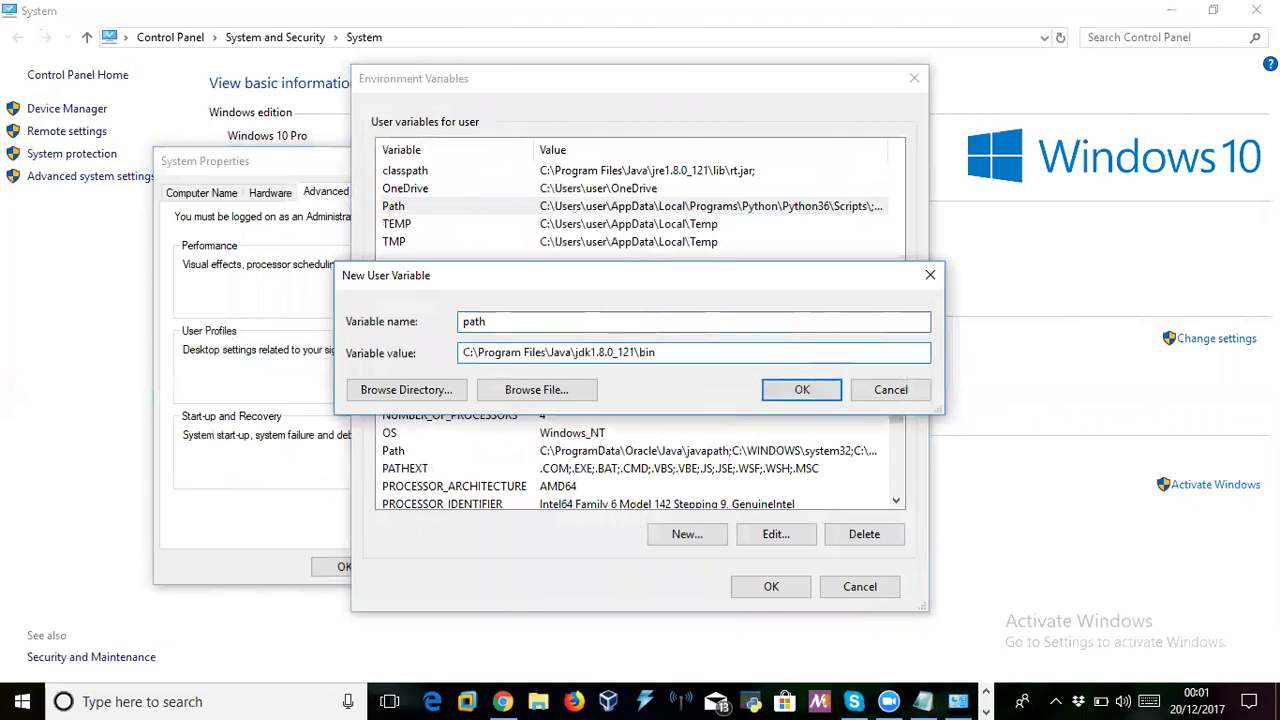
type(";")
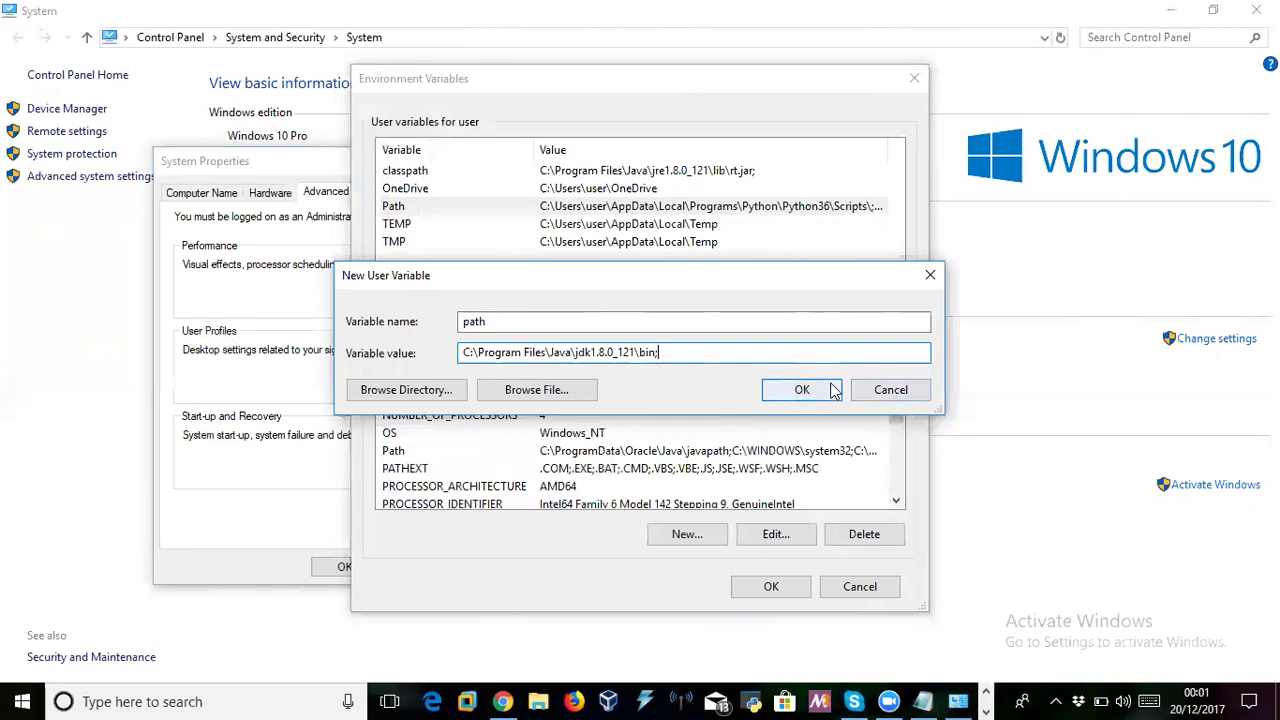
left_click(890, 390)
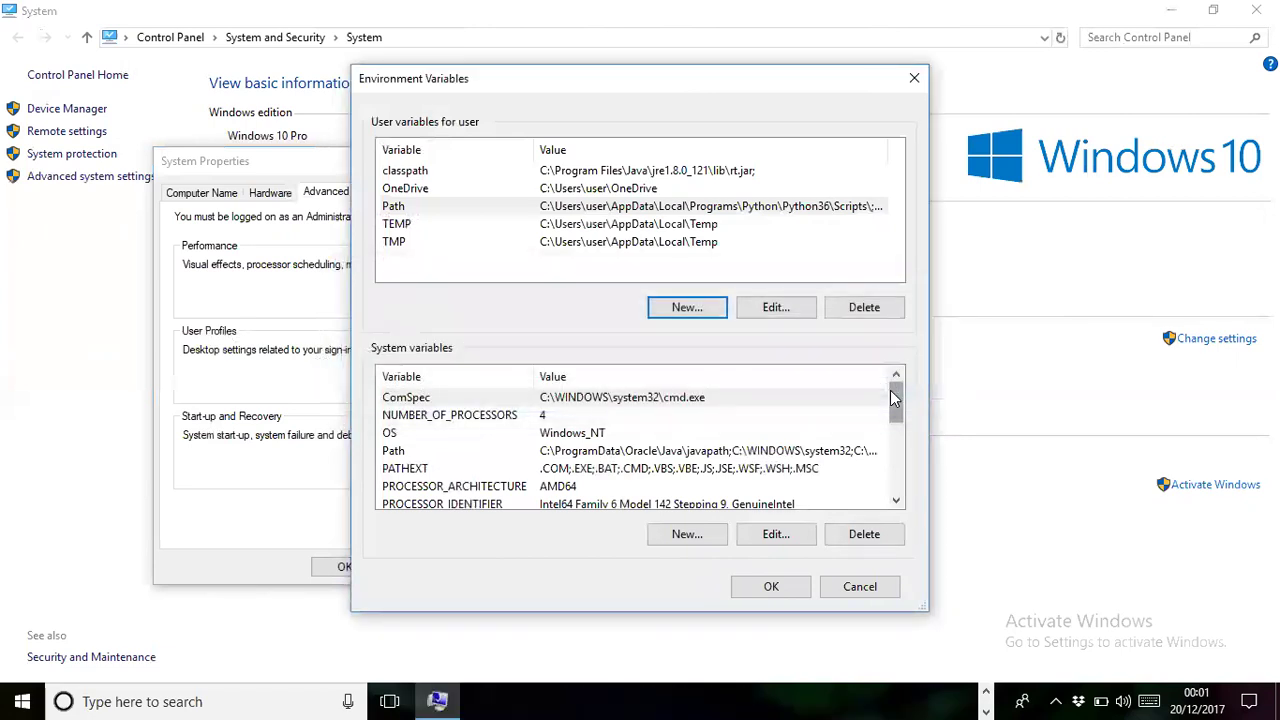
Close the Environment Variables and System Properties dialogs and the System window
left_click(912, 78)
left_click(523, 161)
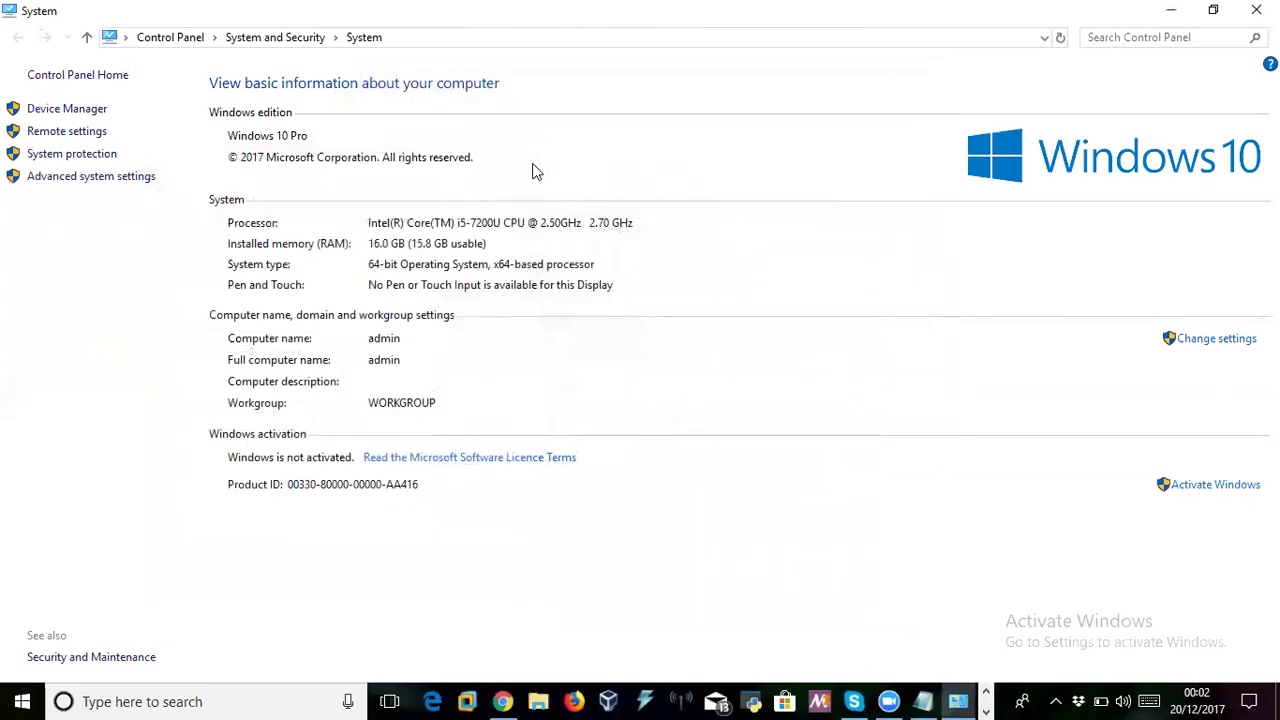
left_click(1256, 9)
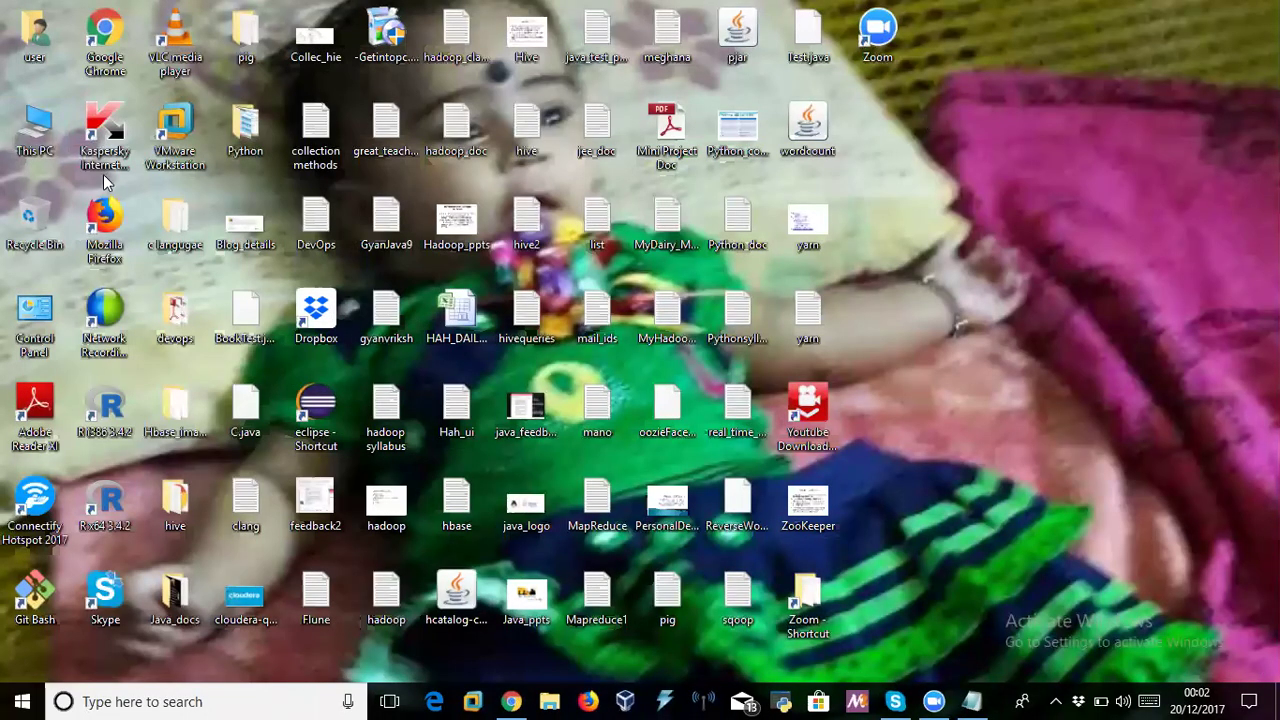
Open the Java folder inside Program Files on Local Disk (C:)
double_click(35, 128)
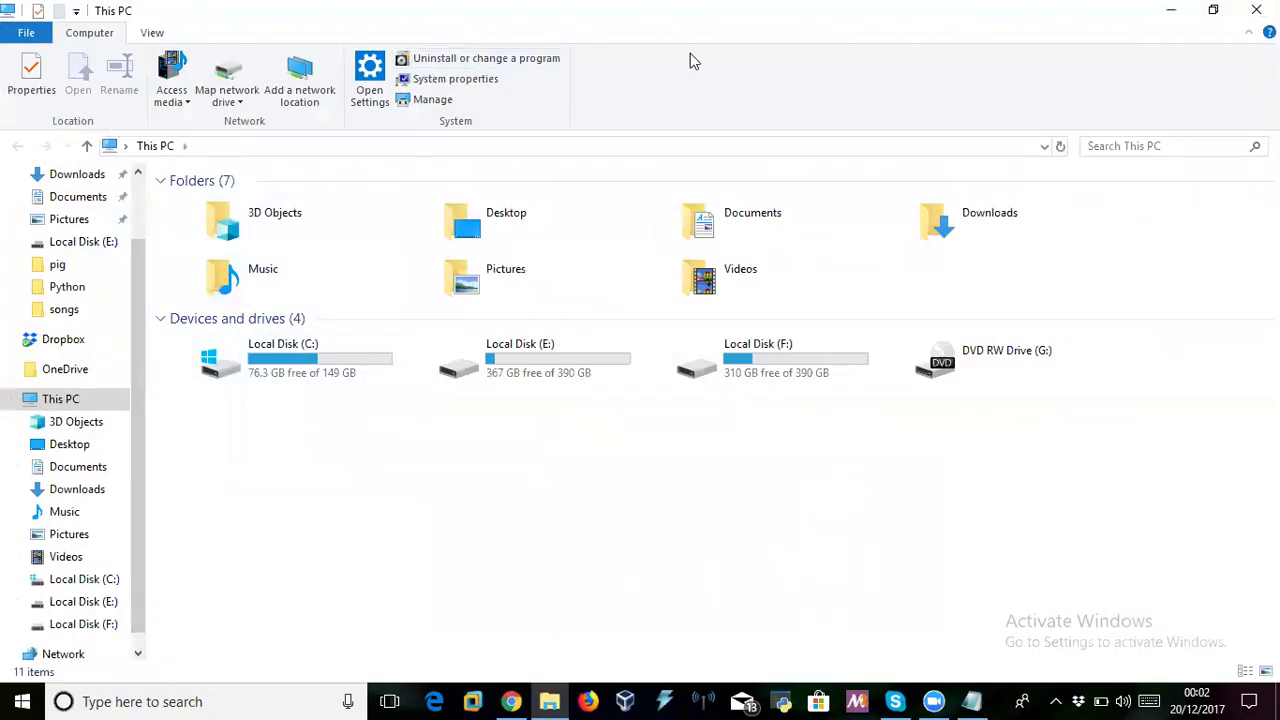
left_click(1256, 10)
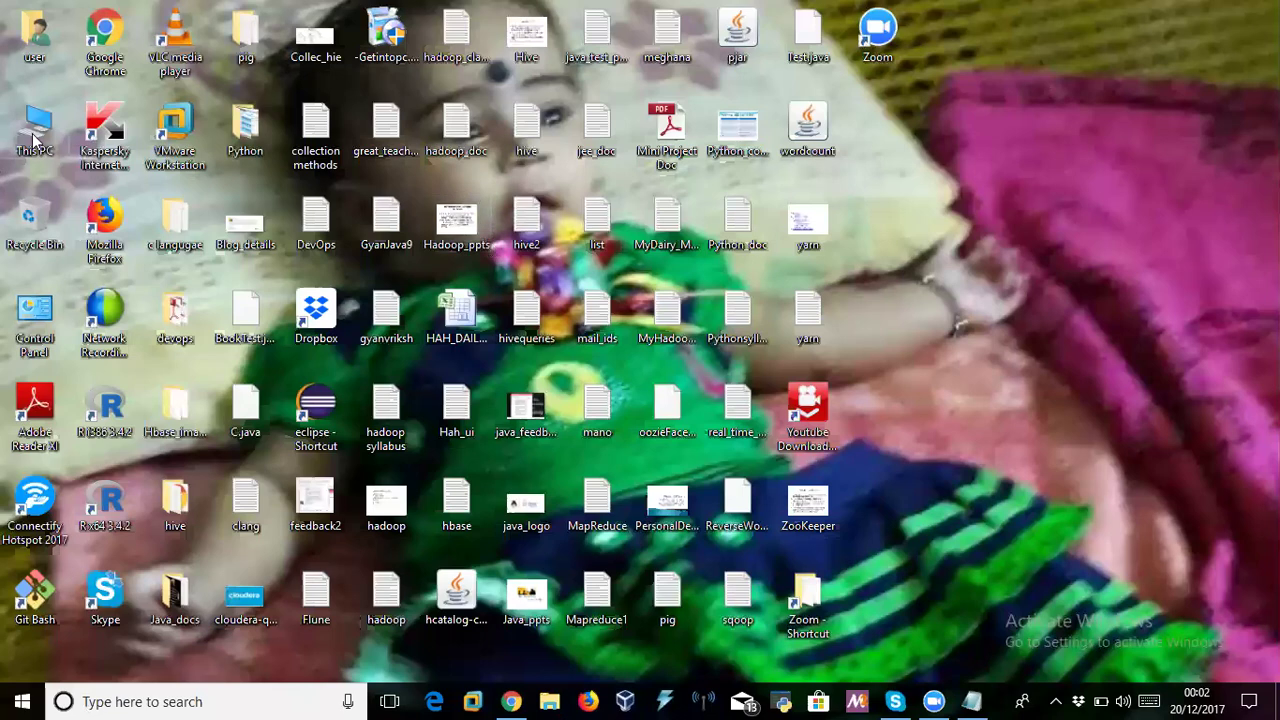
double_click(115, 121)
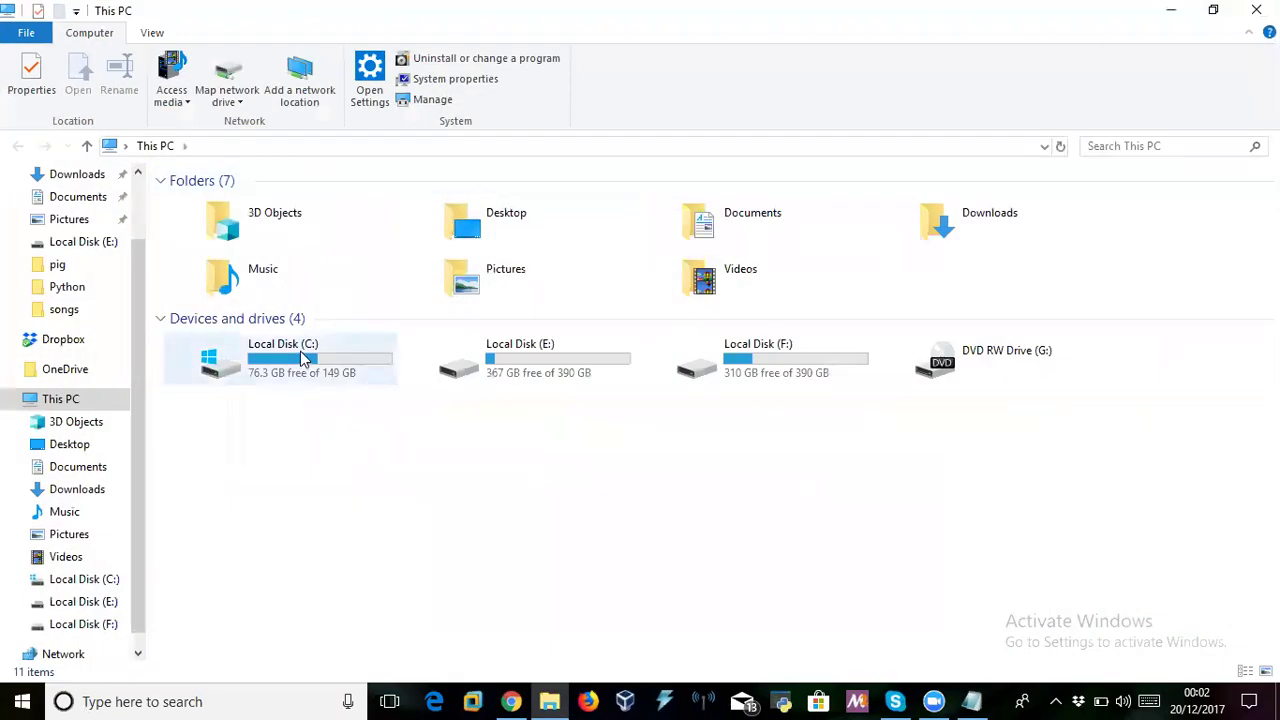
double_click(300, 356)
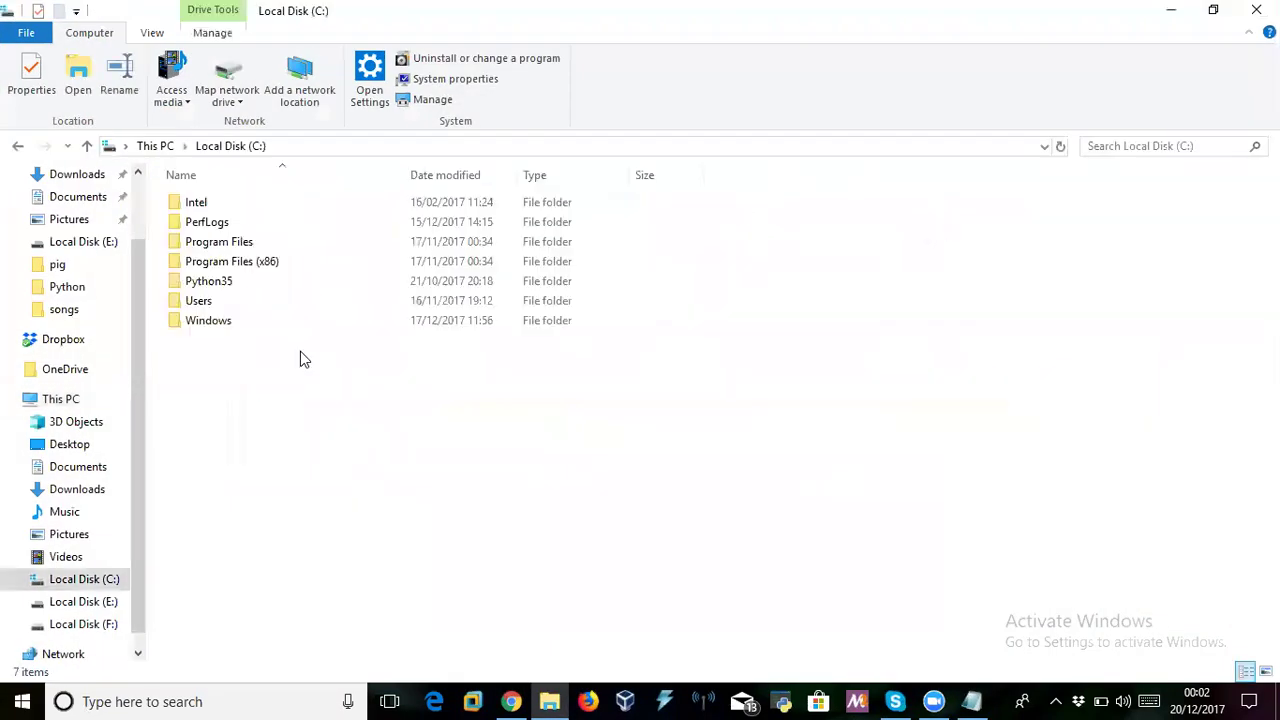
double_click(203, 242)
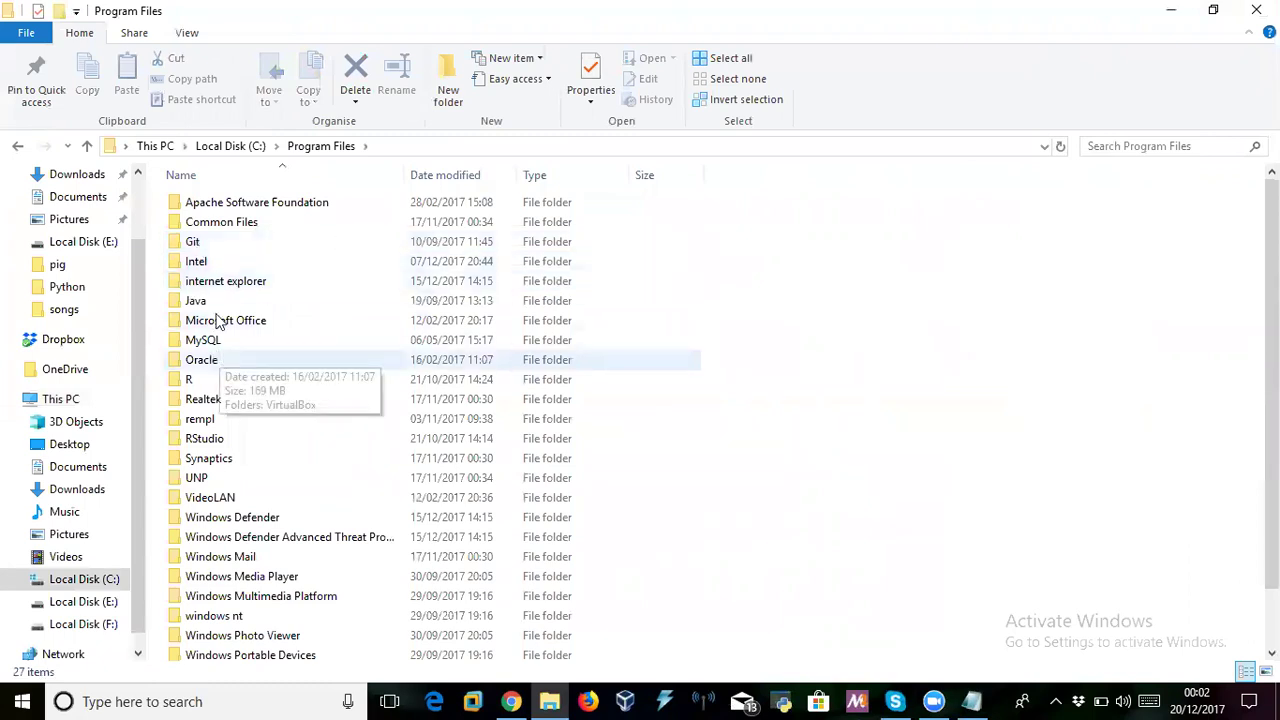
left_click(87, 146)
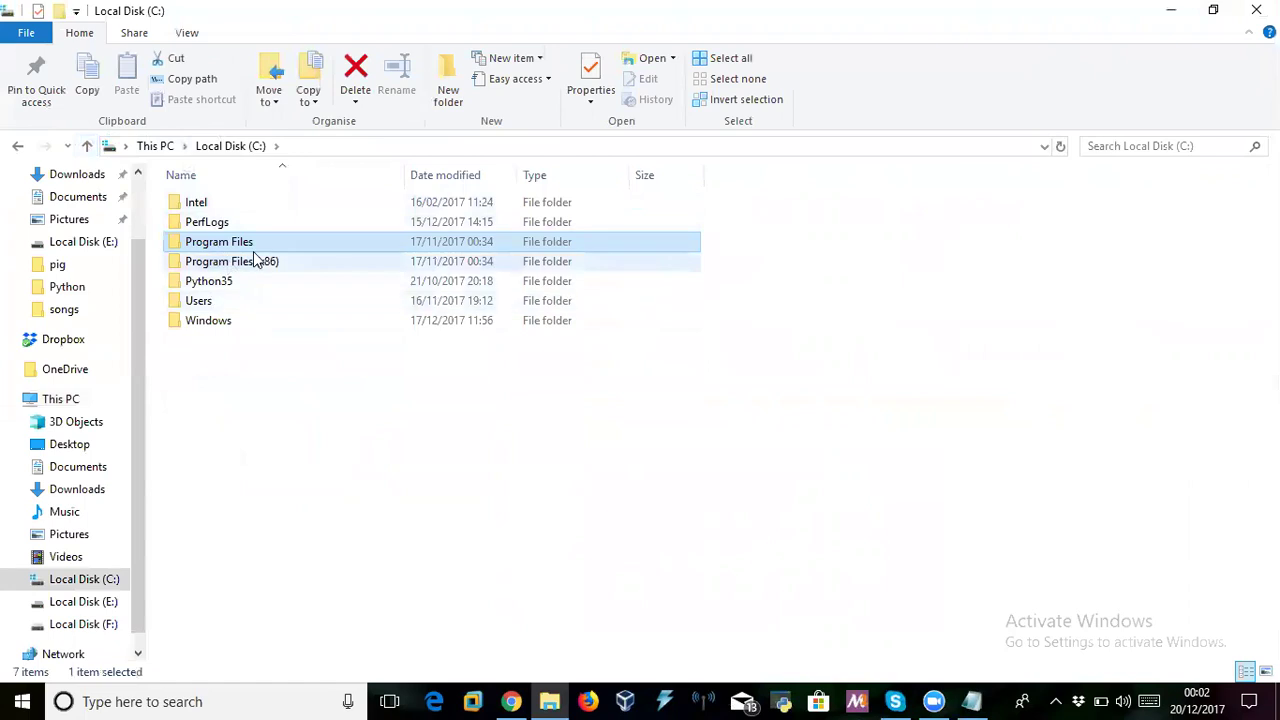
double_click(222, 245)
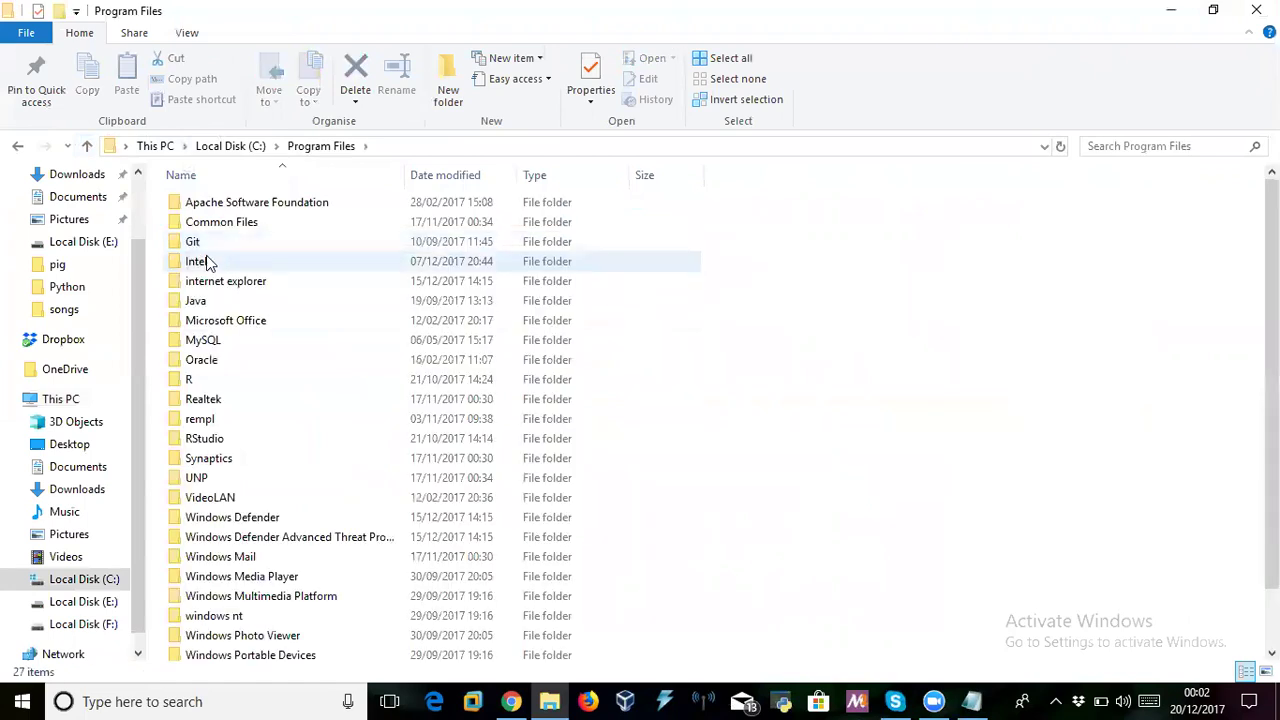
double_click(200, 305)
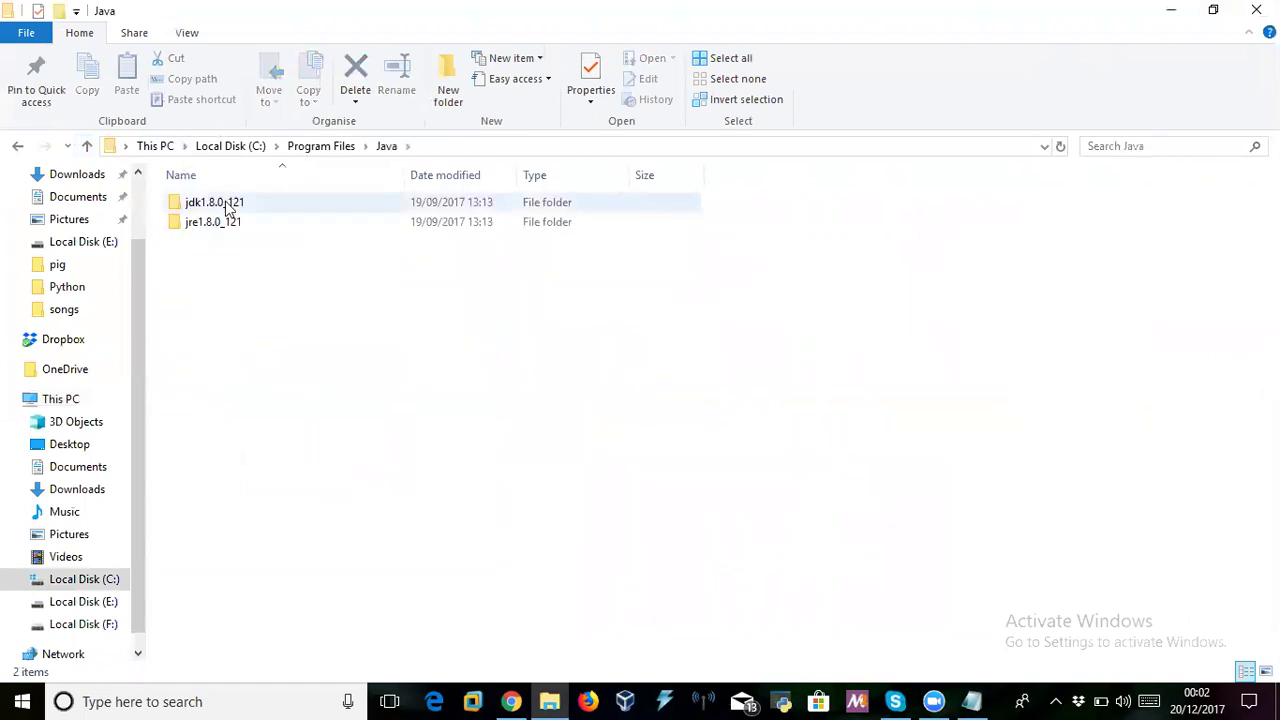
Open the lib folder inside jre1.8.0_121 and select the rt executable jar file
left_click(229, 228)
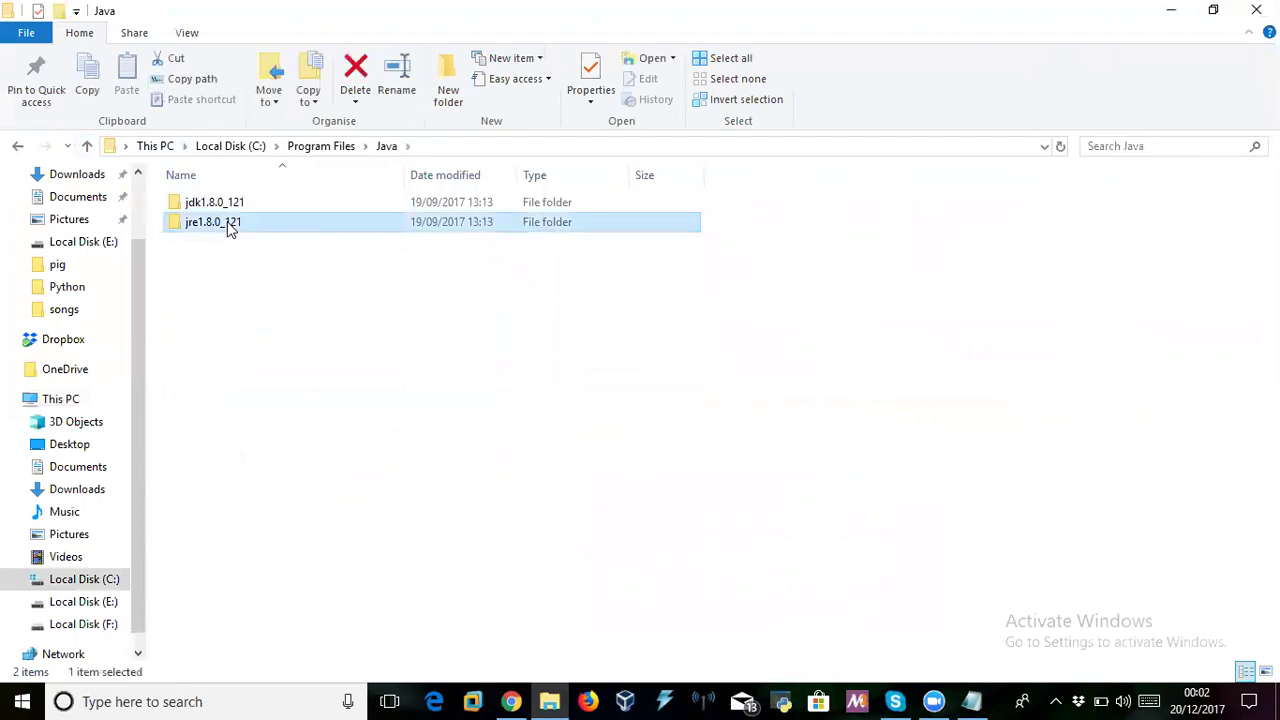
double_click(229, 228)
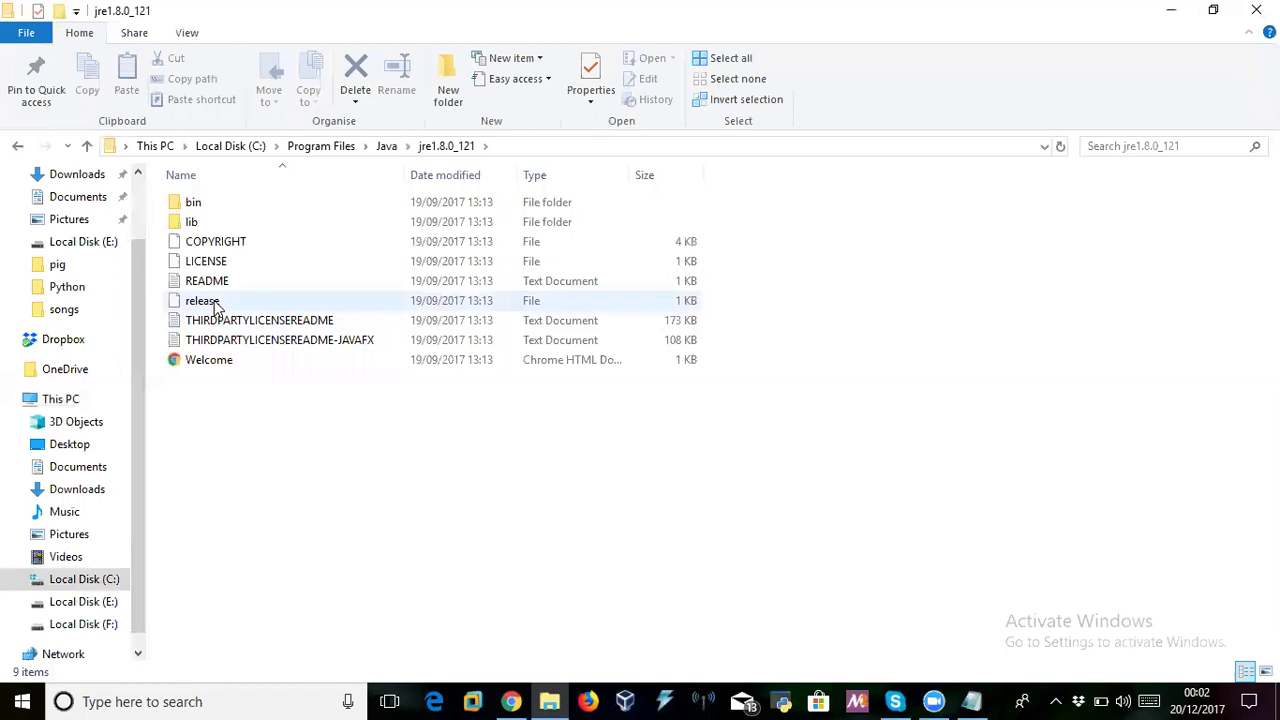
double_click(193, 221)
left_click(240, 445)
key("r")
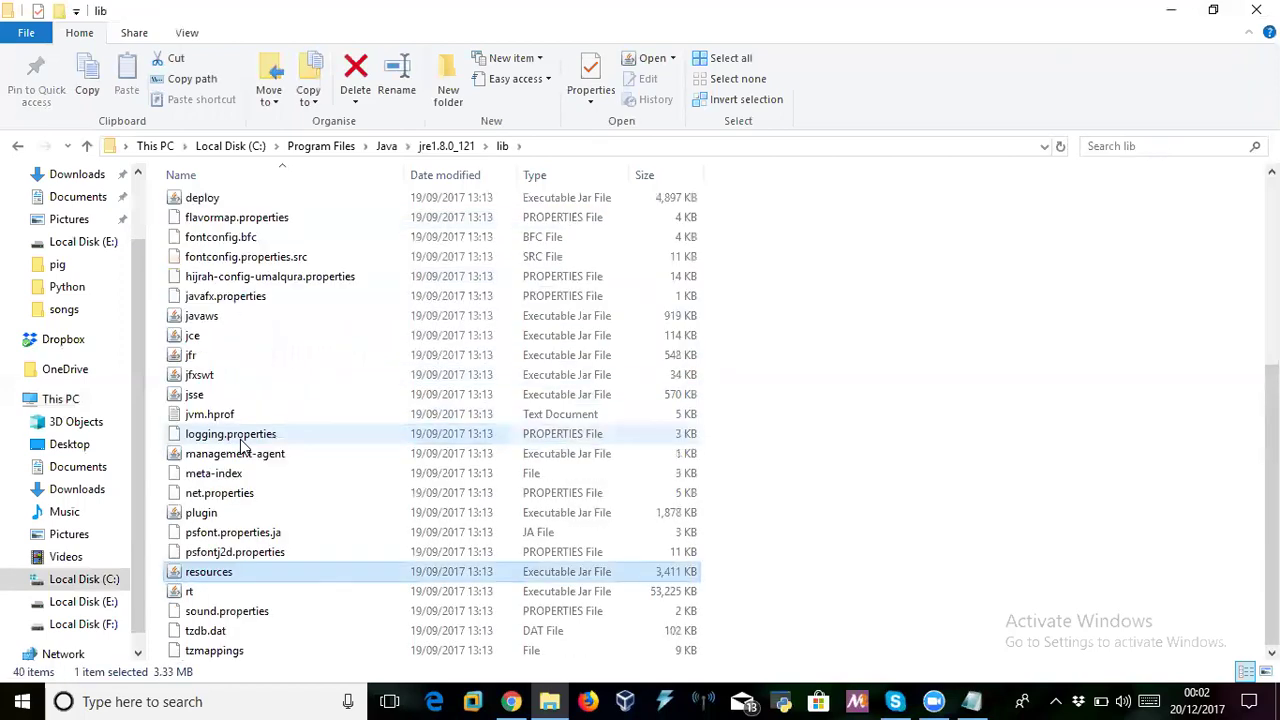
left_click(255, 598)
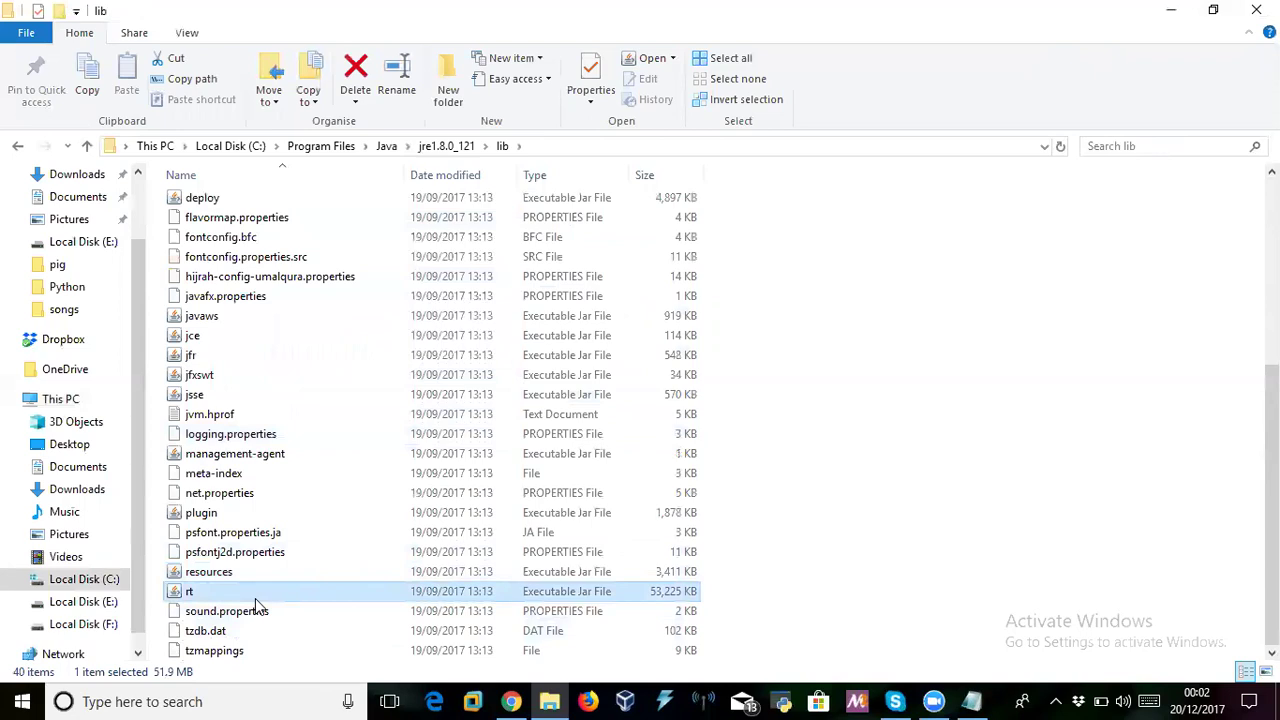
Extend the lib folder's address path to C:\Program Files\Java\jre1.8.0_121\lib\rt.jar
left_click(549, 145)
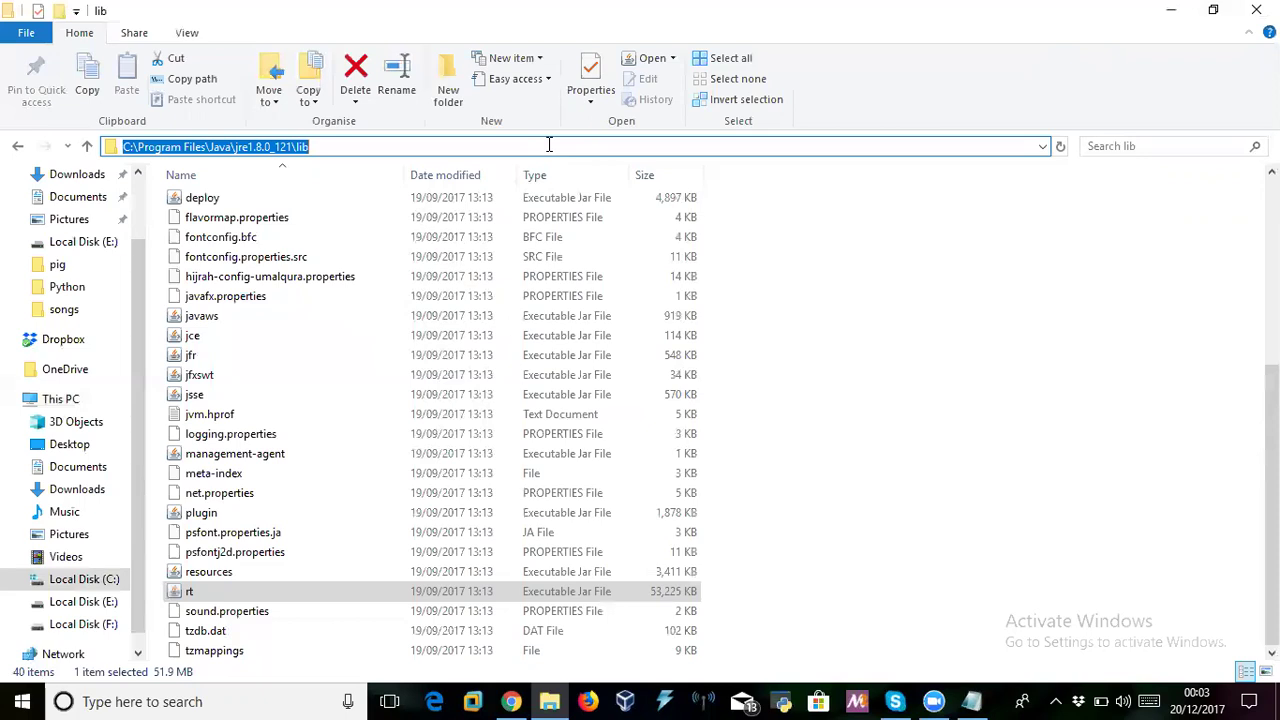
left_click(549, 145)
type("\\r")
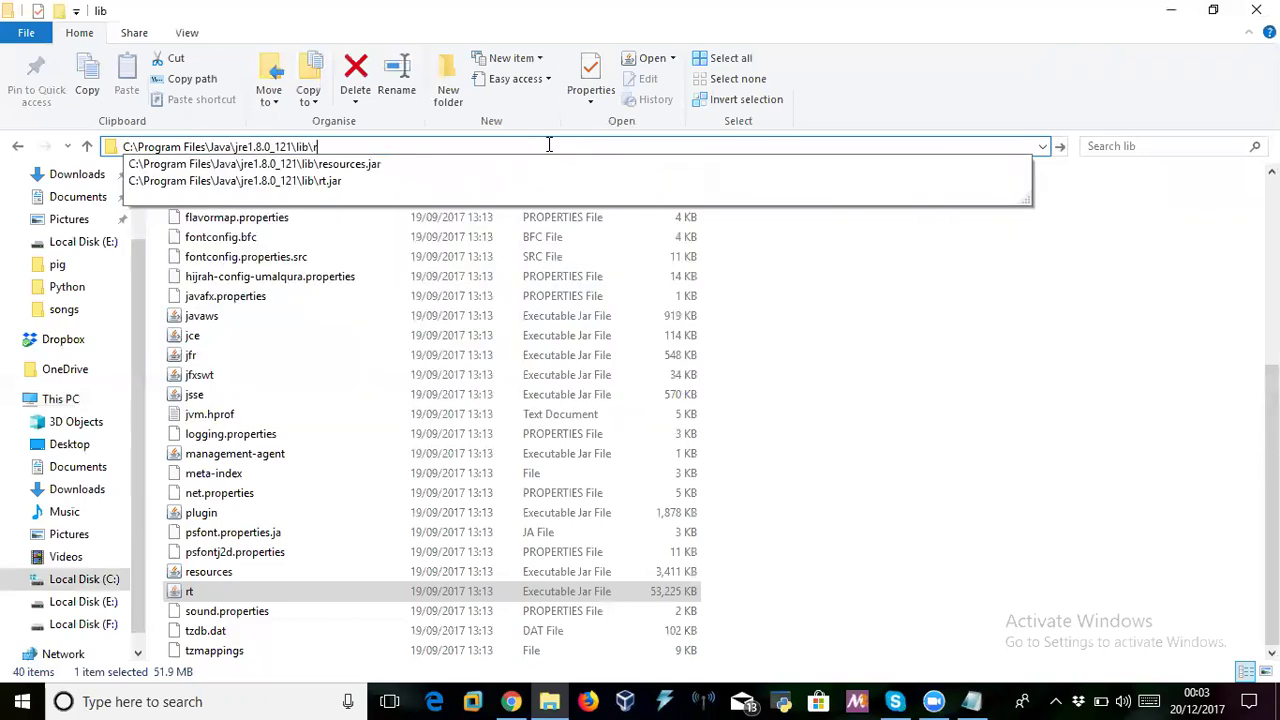
key("Down")
key("Down")
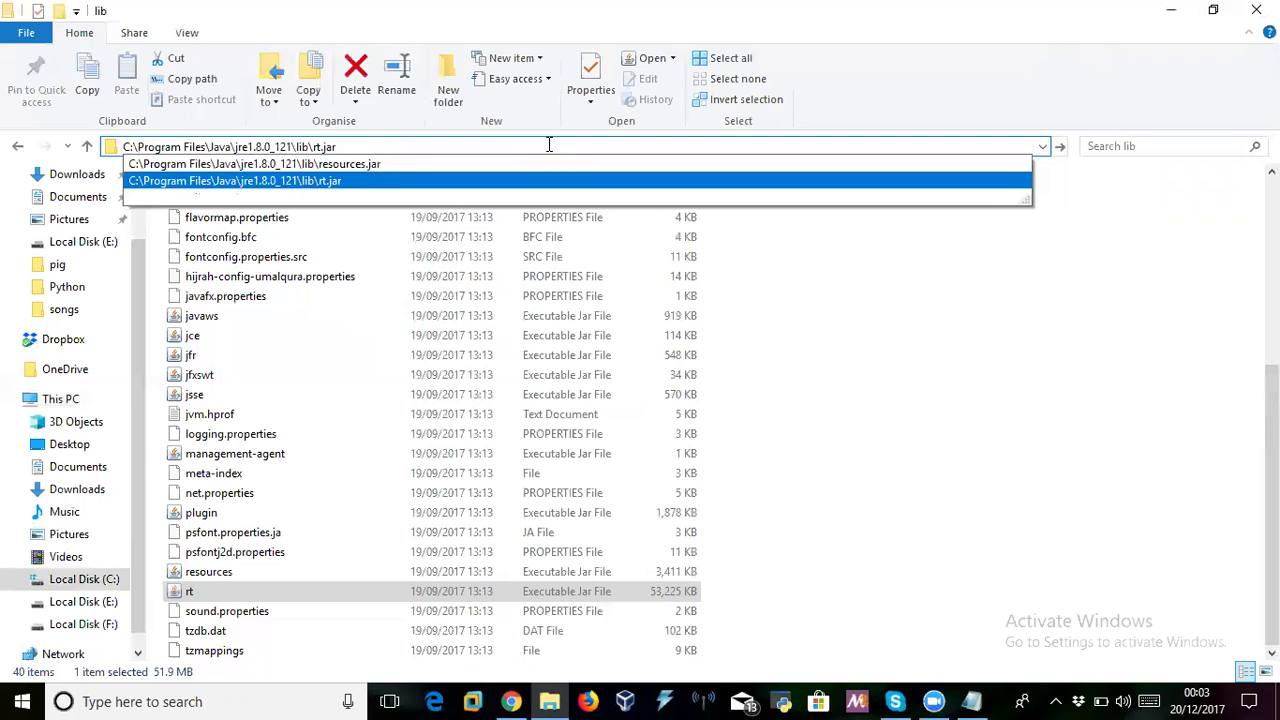
key("Return")
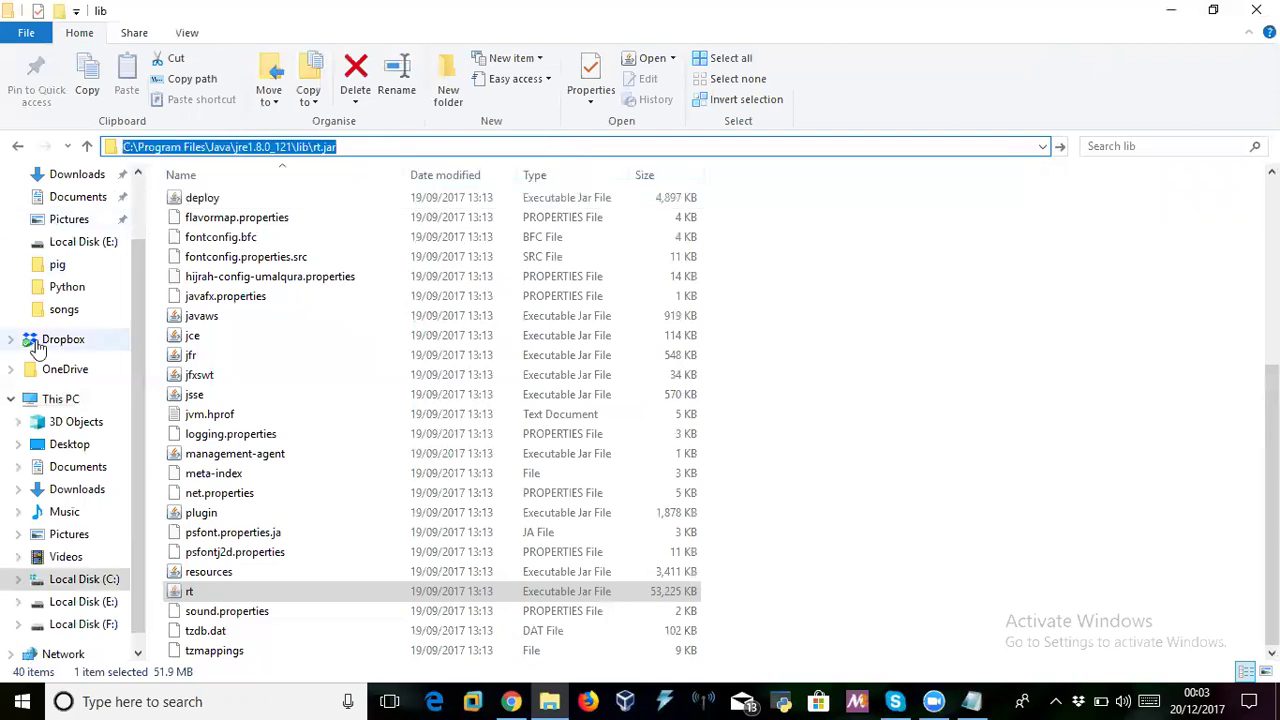
Go to This PC, then view and close the properties of Local Disk (C:)
left_click(78, 399)
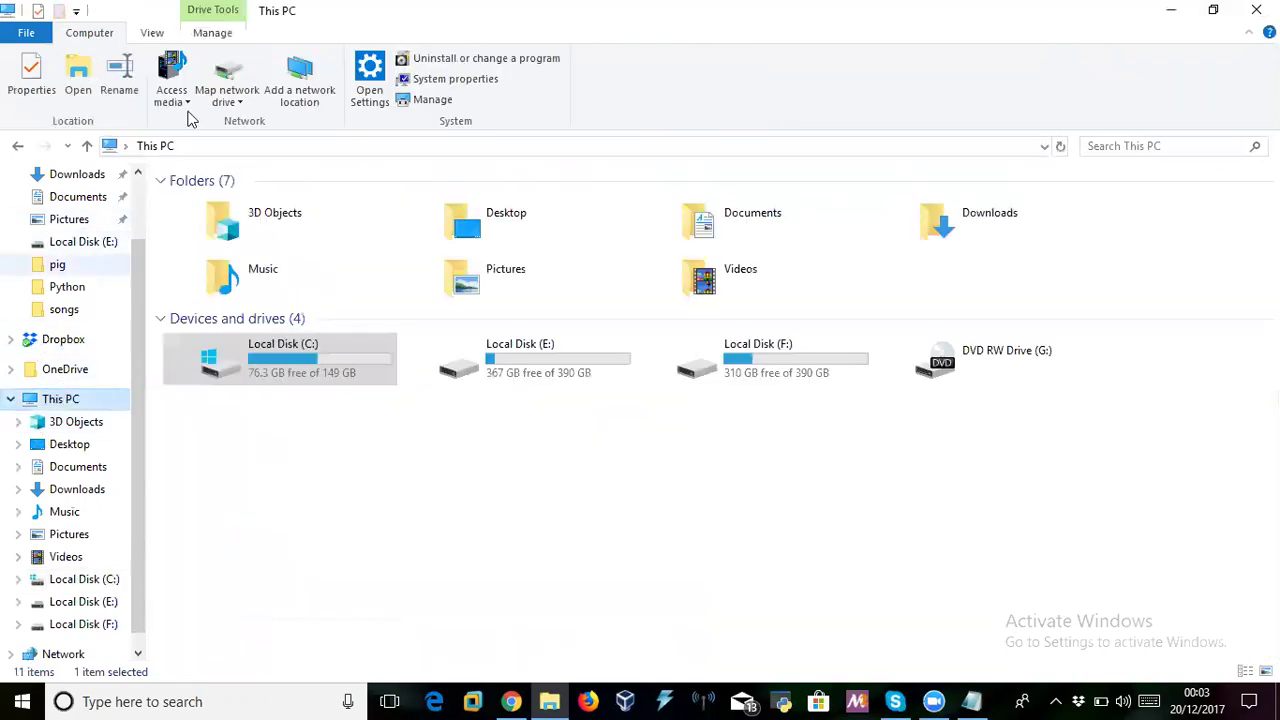
left_click(44, 87)
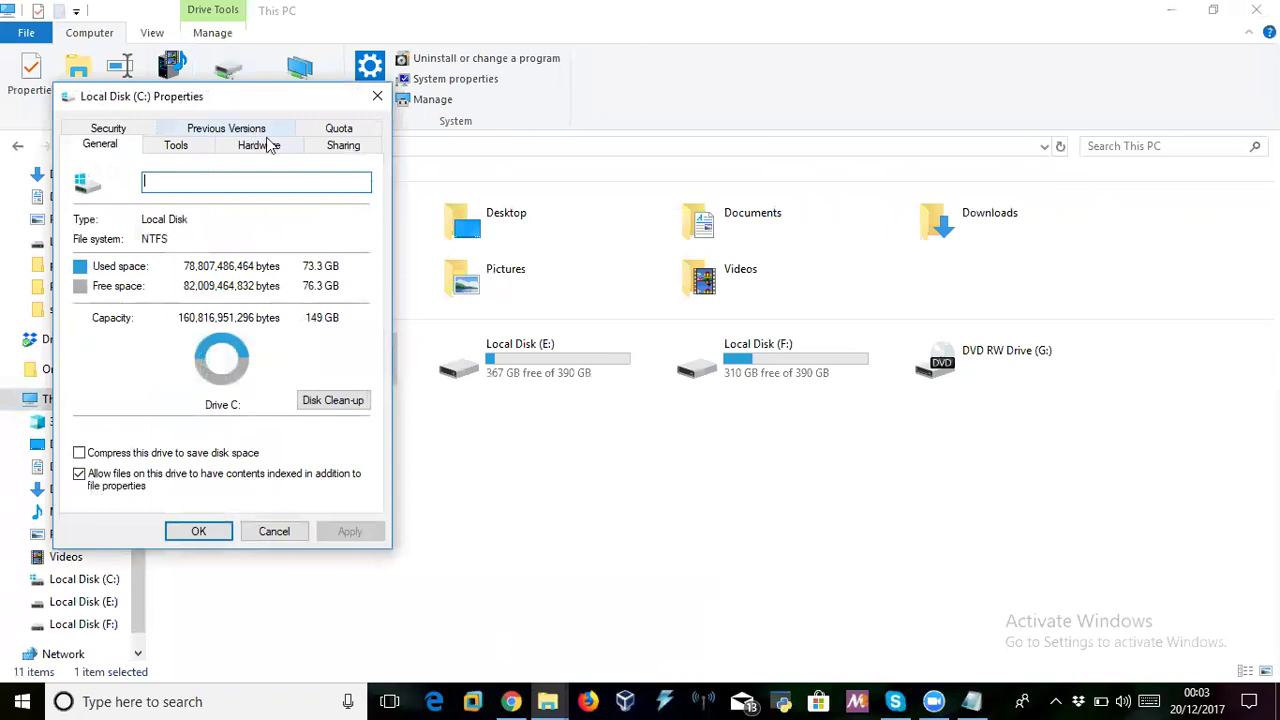
left_click(377, 99)
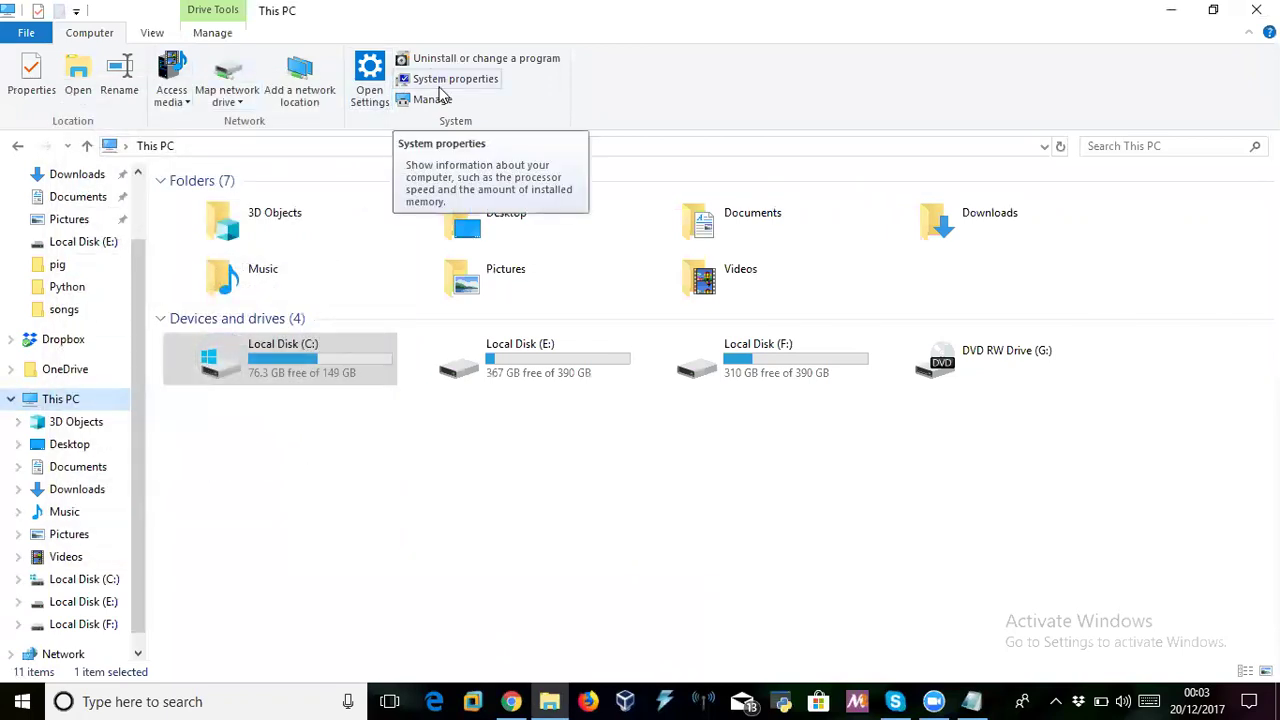
Return to the desktop and open the Environment Variables dialog through This PC's properties and advanced system settings
left_click(439, 86)
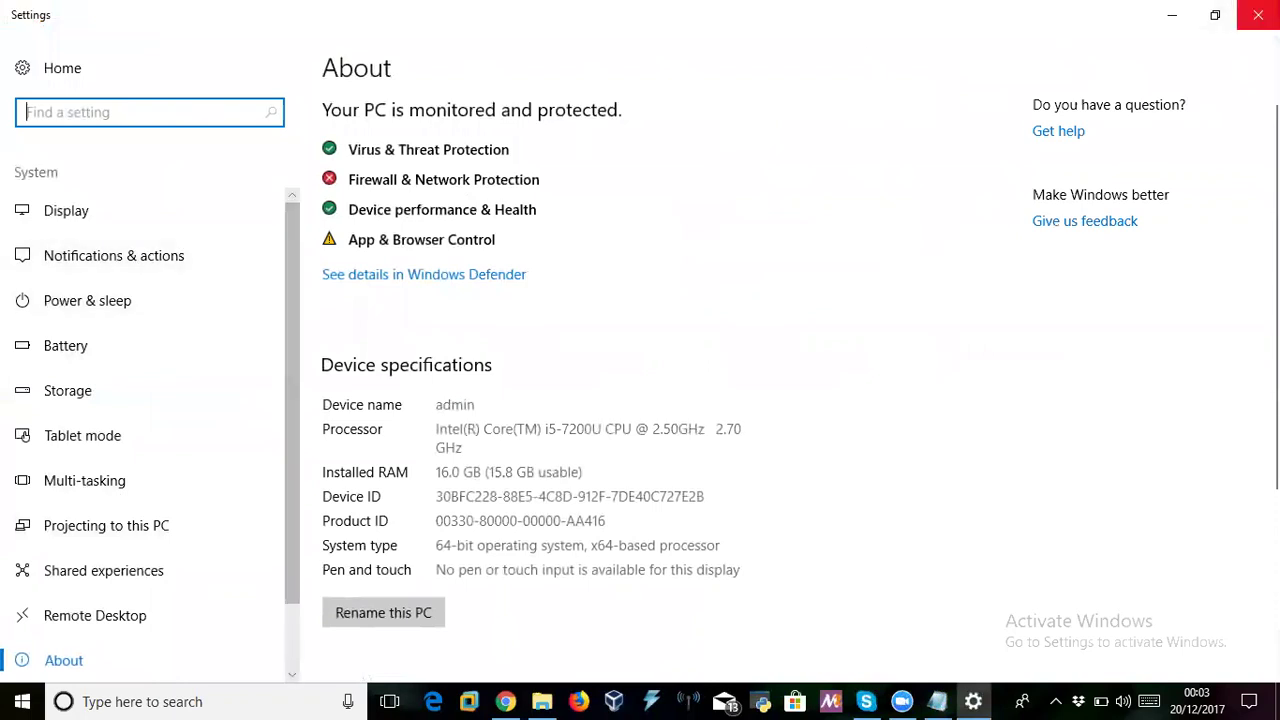
left_click(1258, 14)
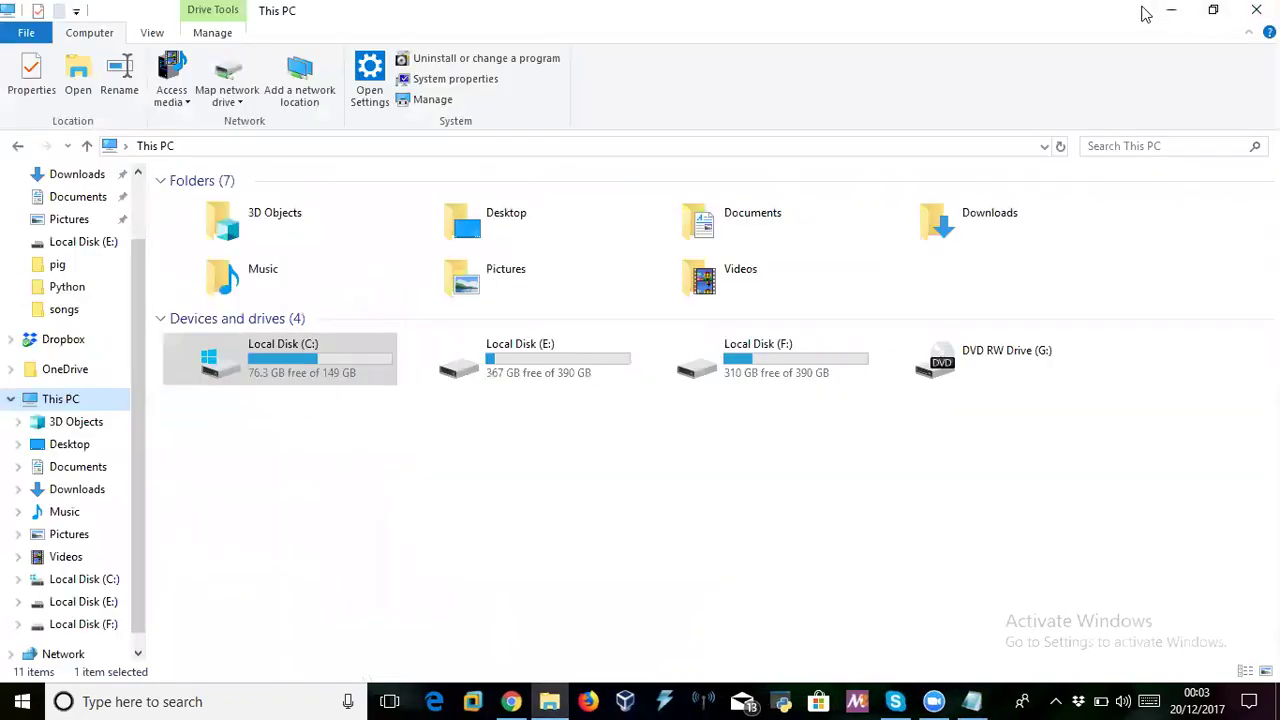
left_click(1171, 10)
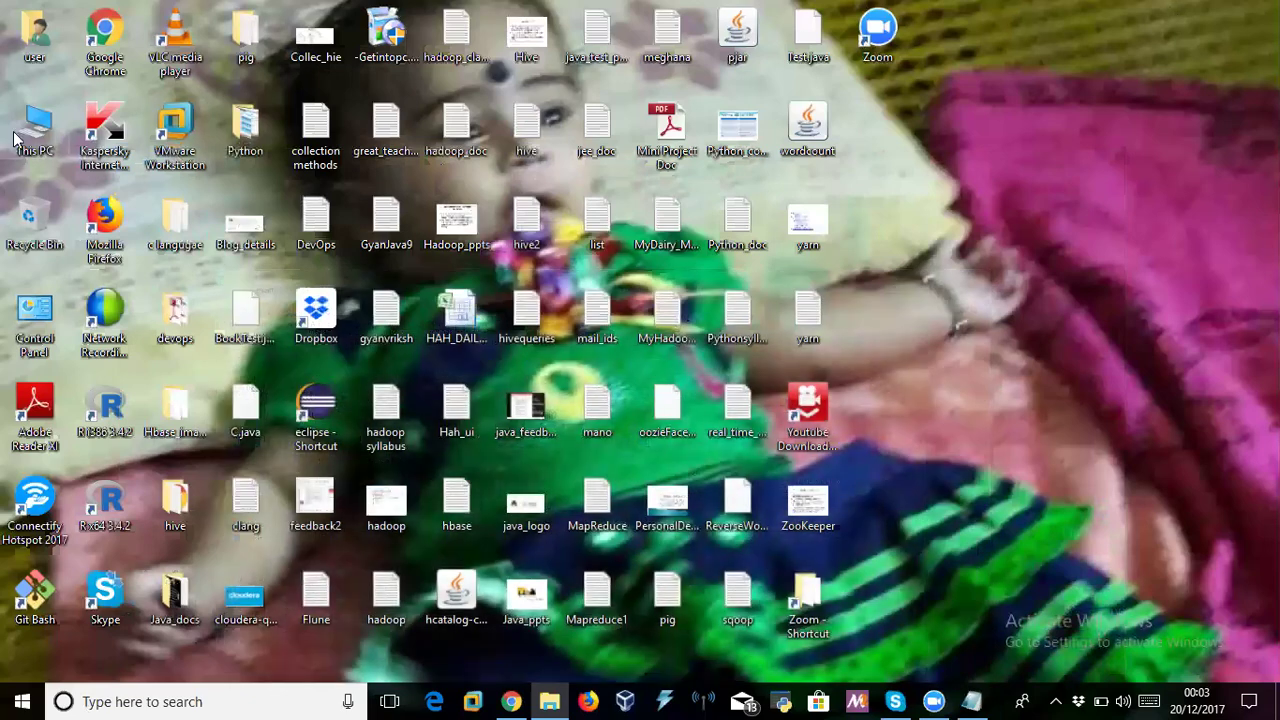
right_click(15, 132)
left_click(69, 429)
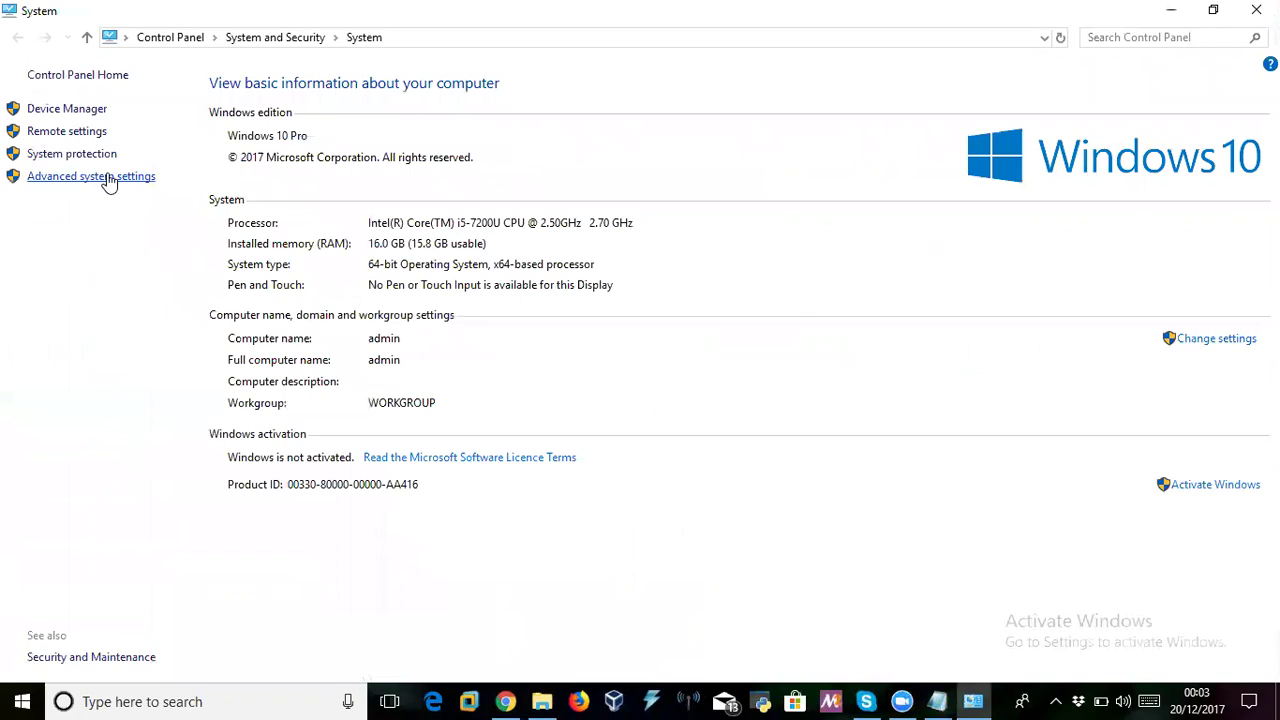
left_click(110, 179)
left_click(321, 392)
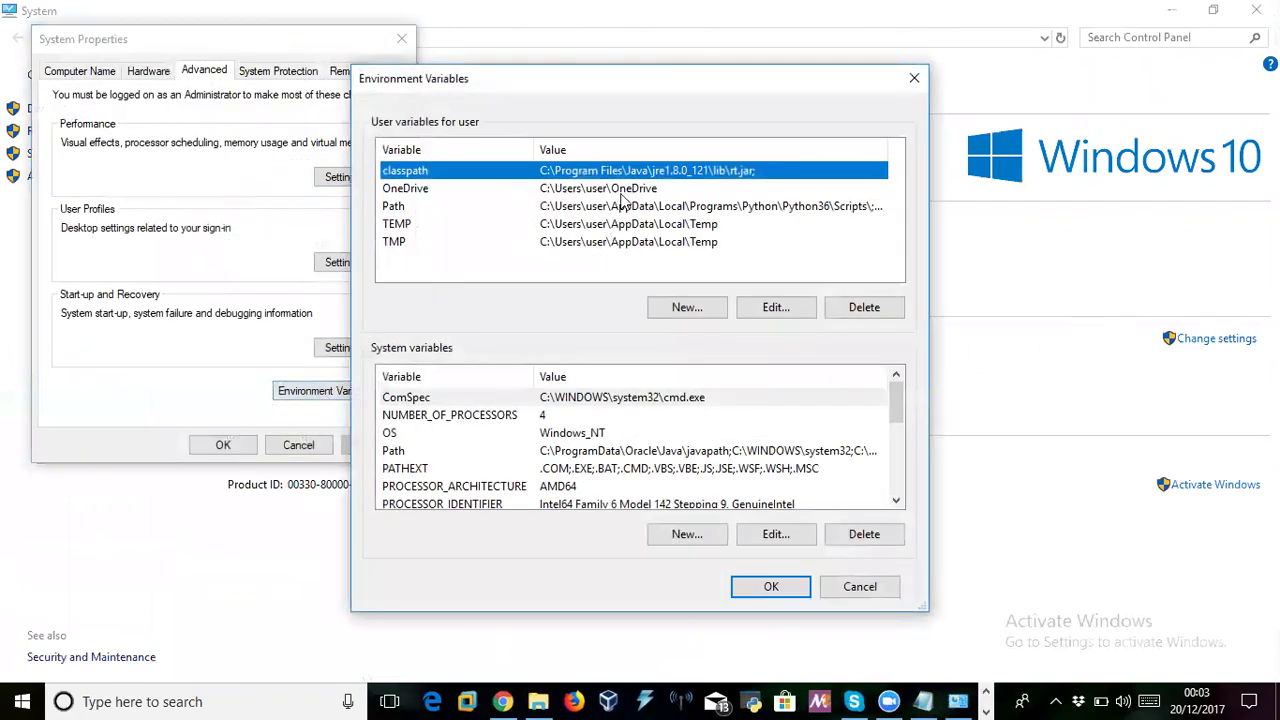
Create a user variable classpath with value C:\Program Files\Java\jre1.8.0_121\lib\rt.jar;, confirm it and close the system properties windows
left_click(686, 309)
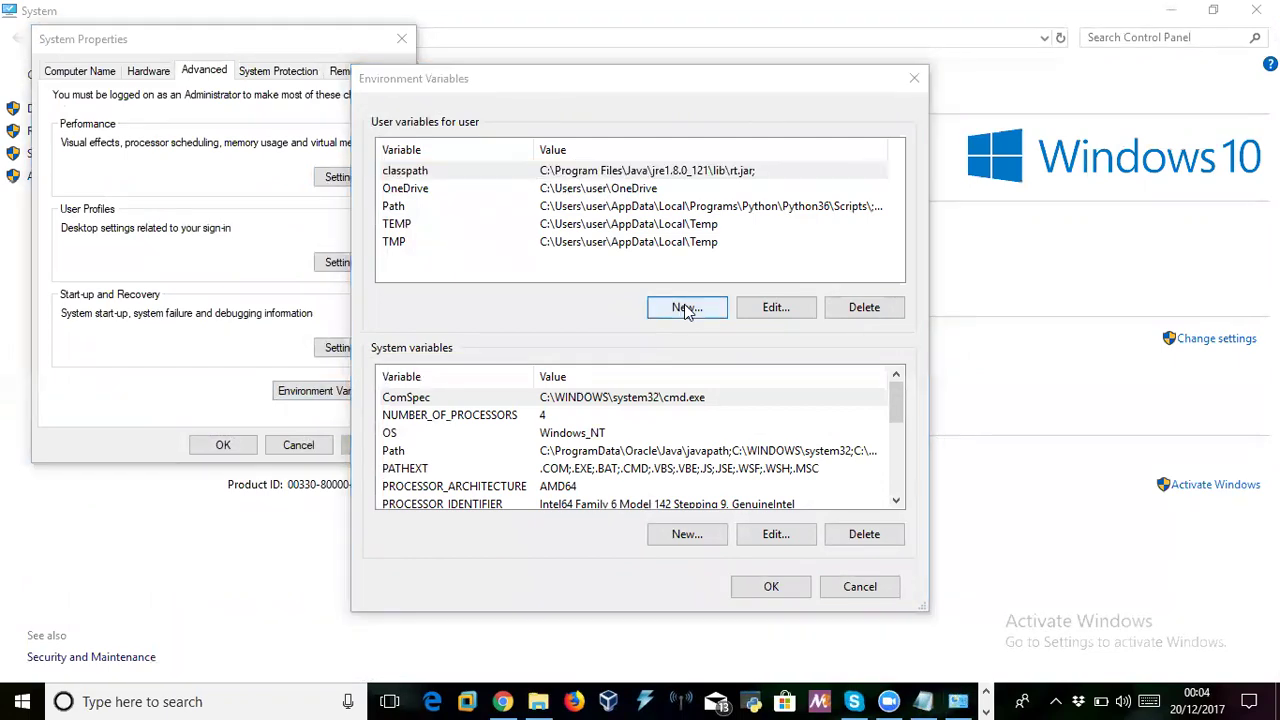
type("cl")
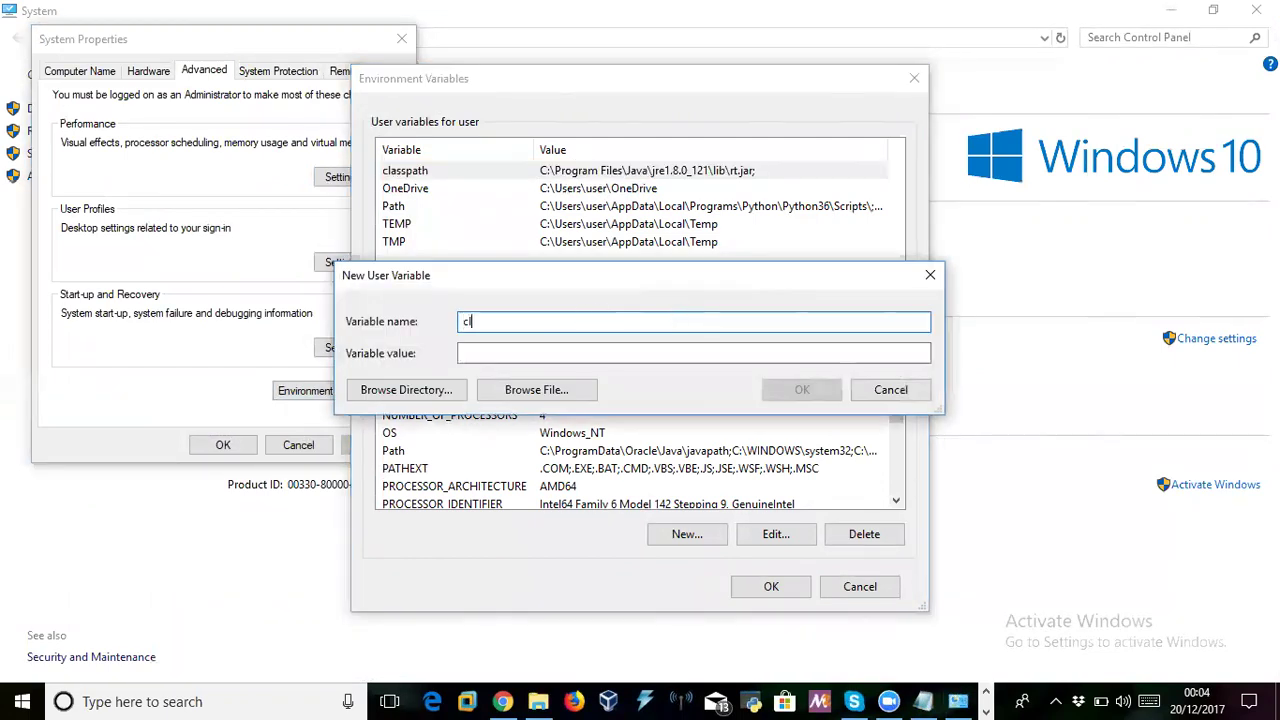
type("asspath")
left_click(463, 353)
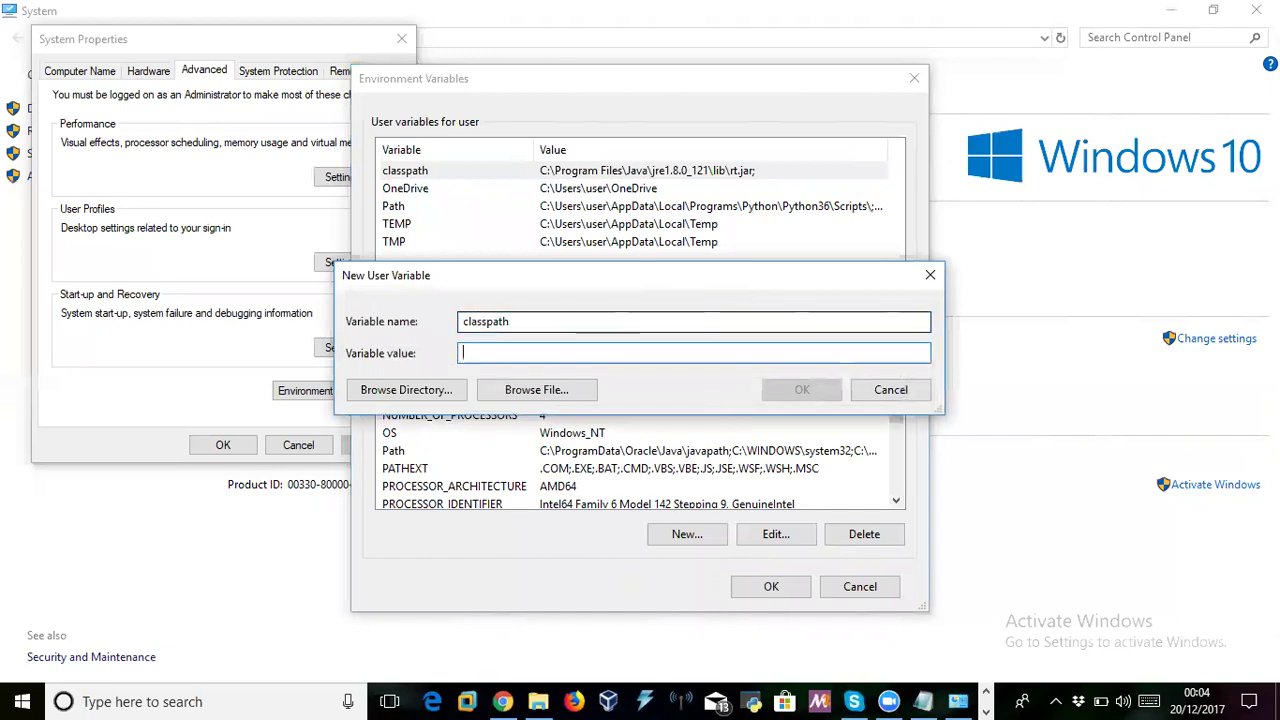
type("C:\\Program Files\\Java\\jre1.8.0_121\\lib\\rt.jar;")
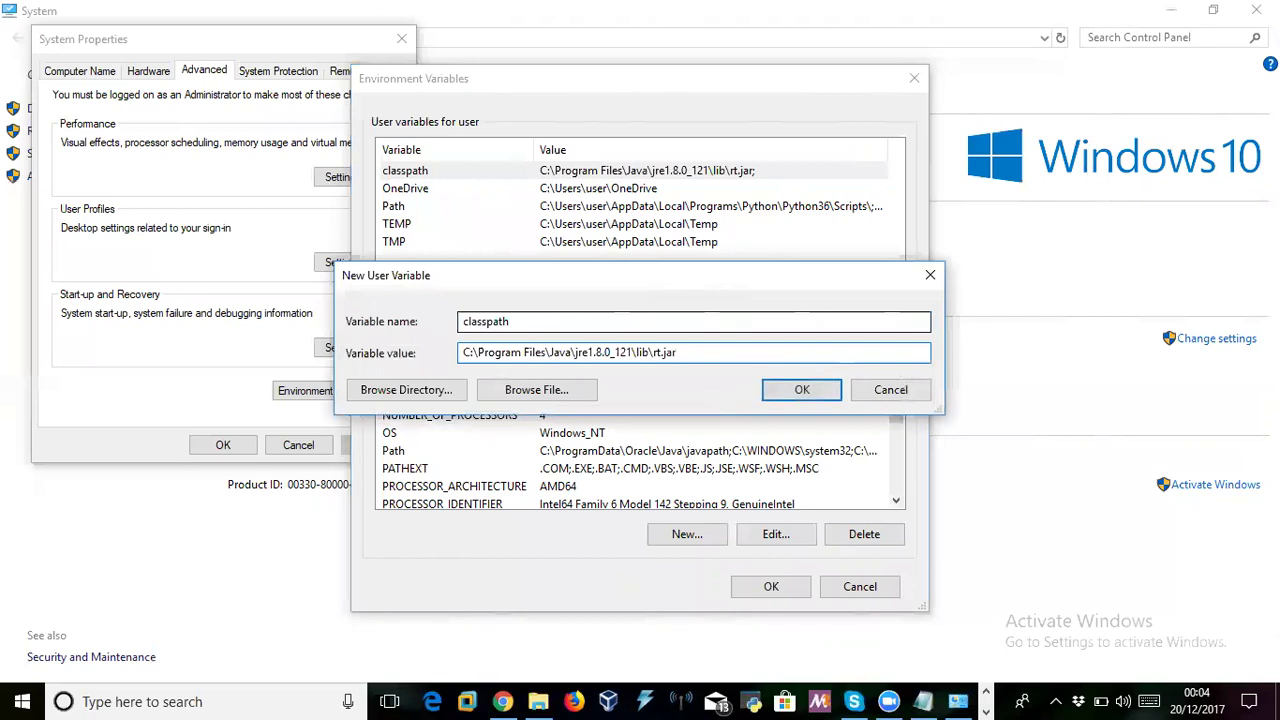
left_click(779, 389)
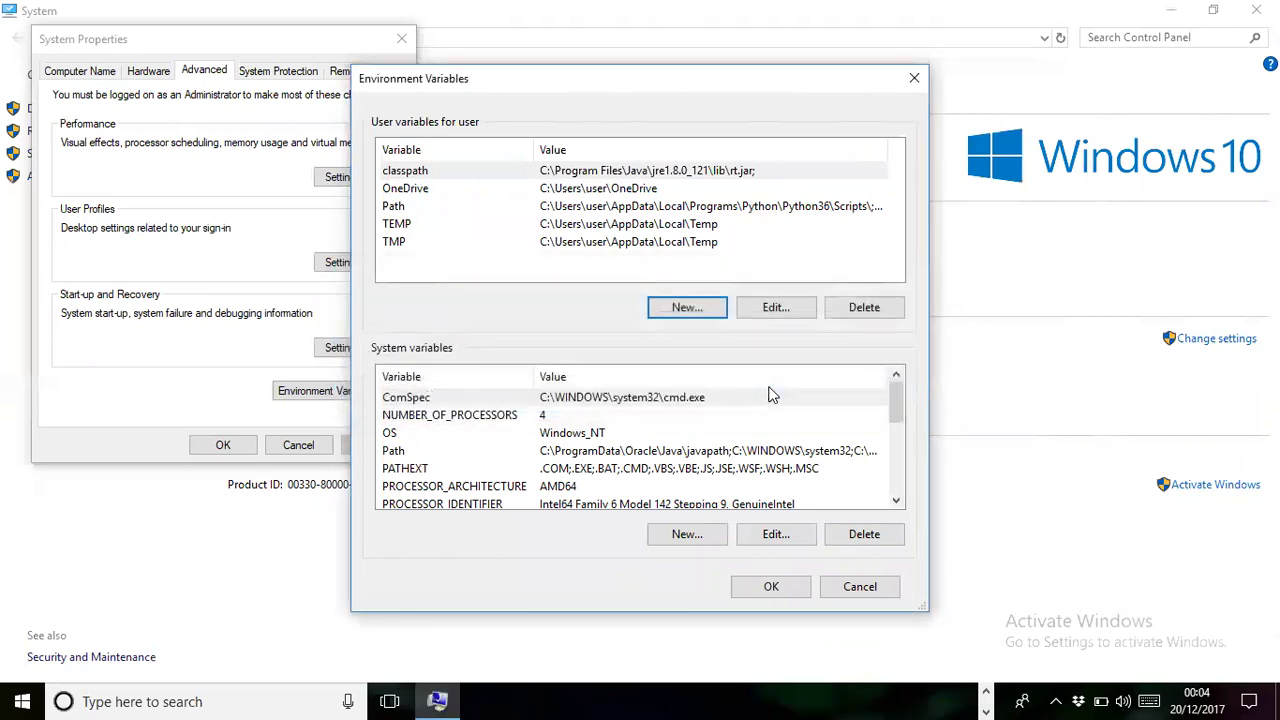
left_click(770, 590)
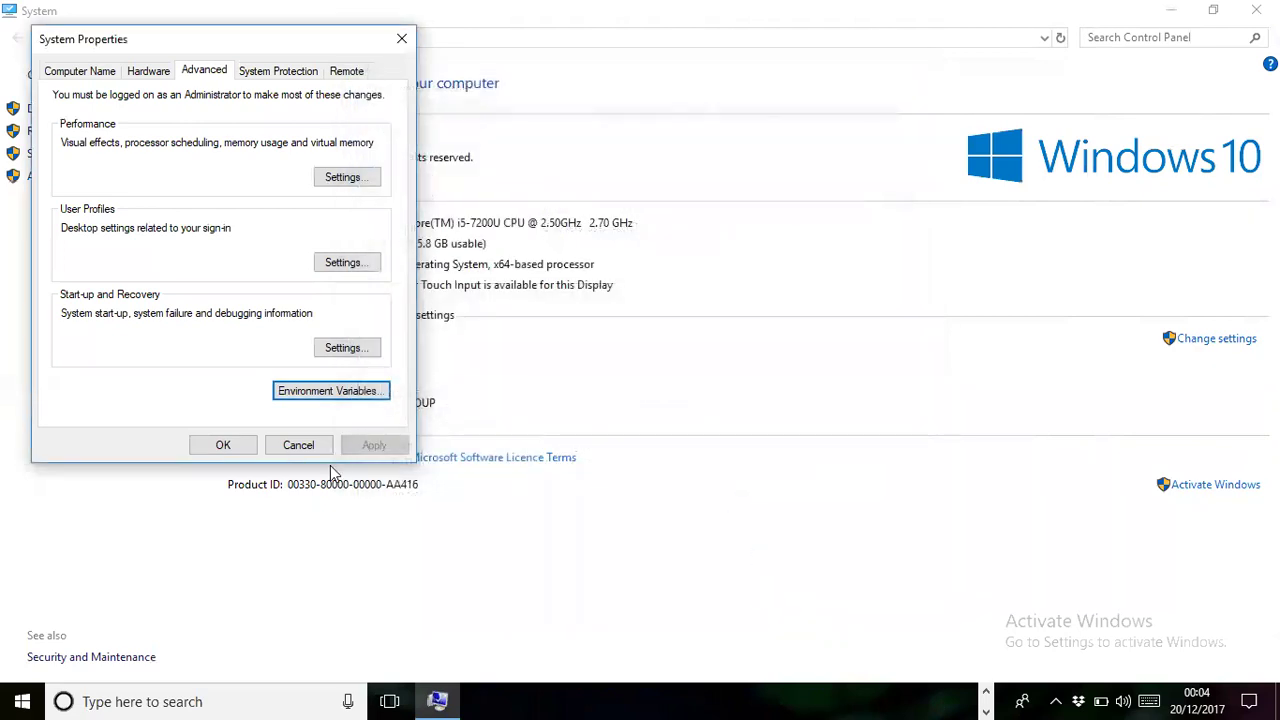
left_click(228, 448)
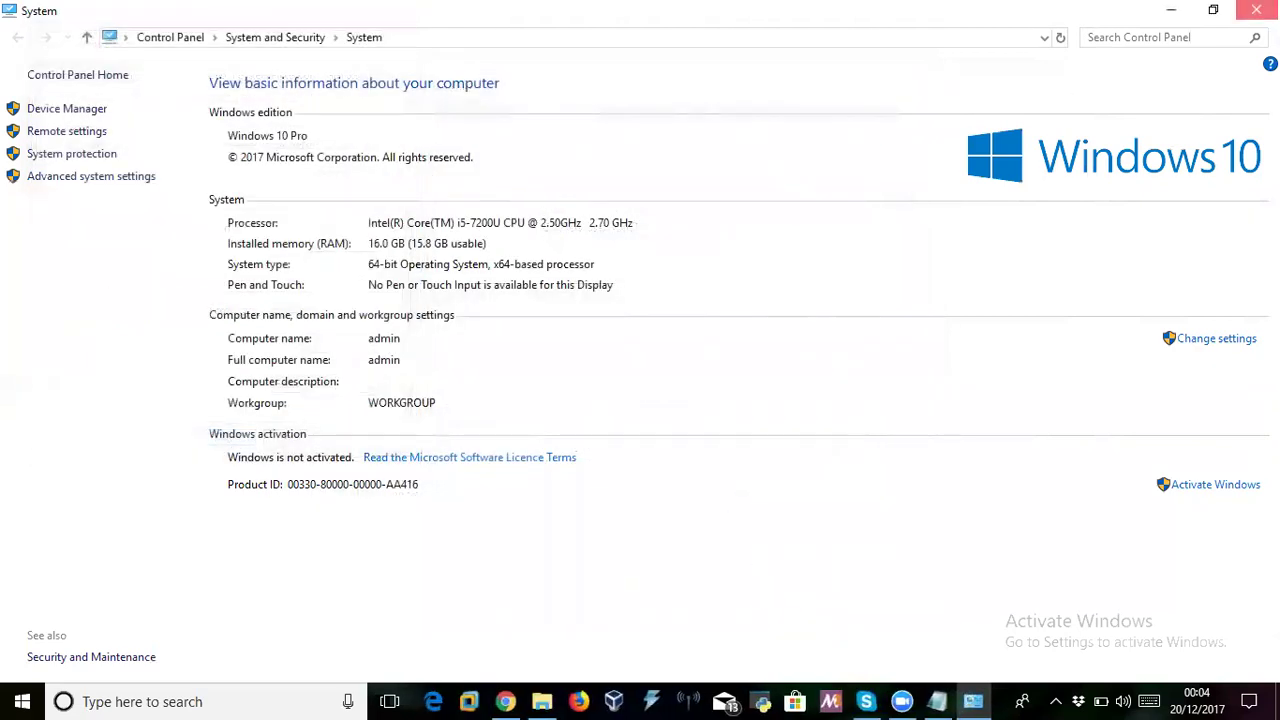
left_click(1256, 10)
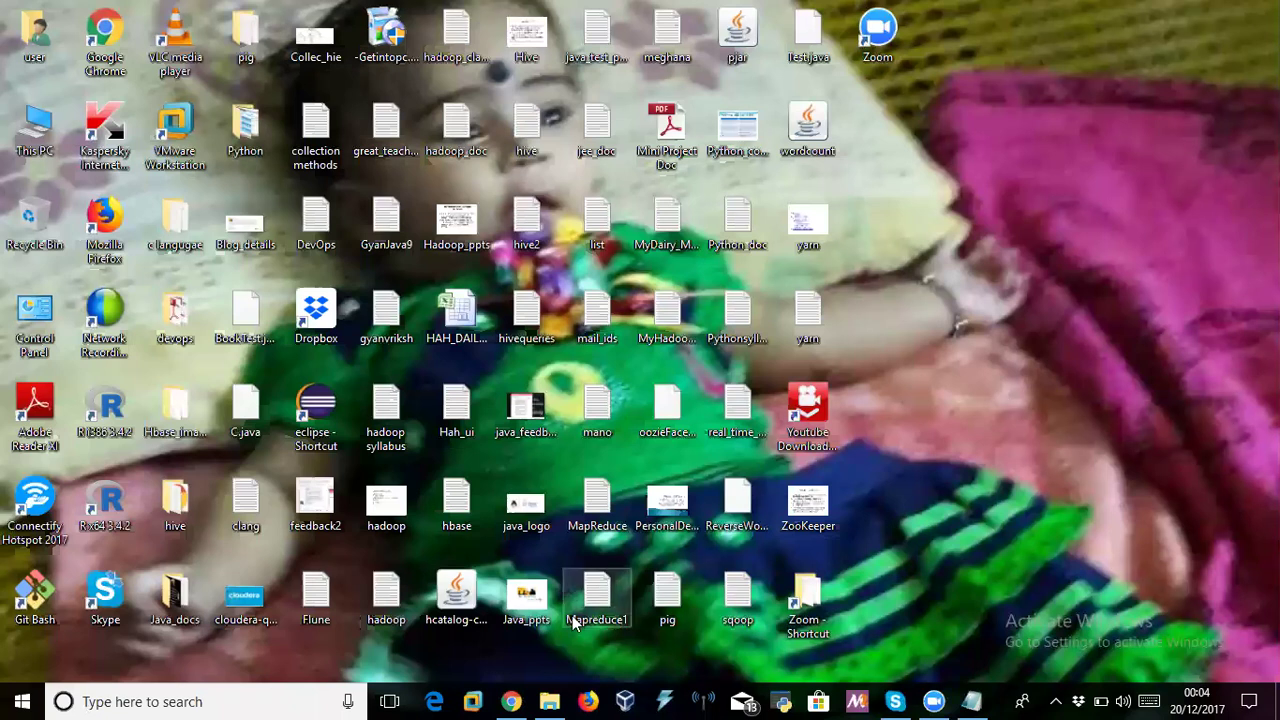
left_click(108, 701)
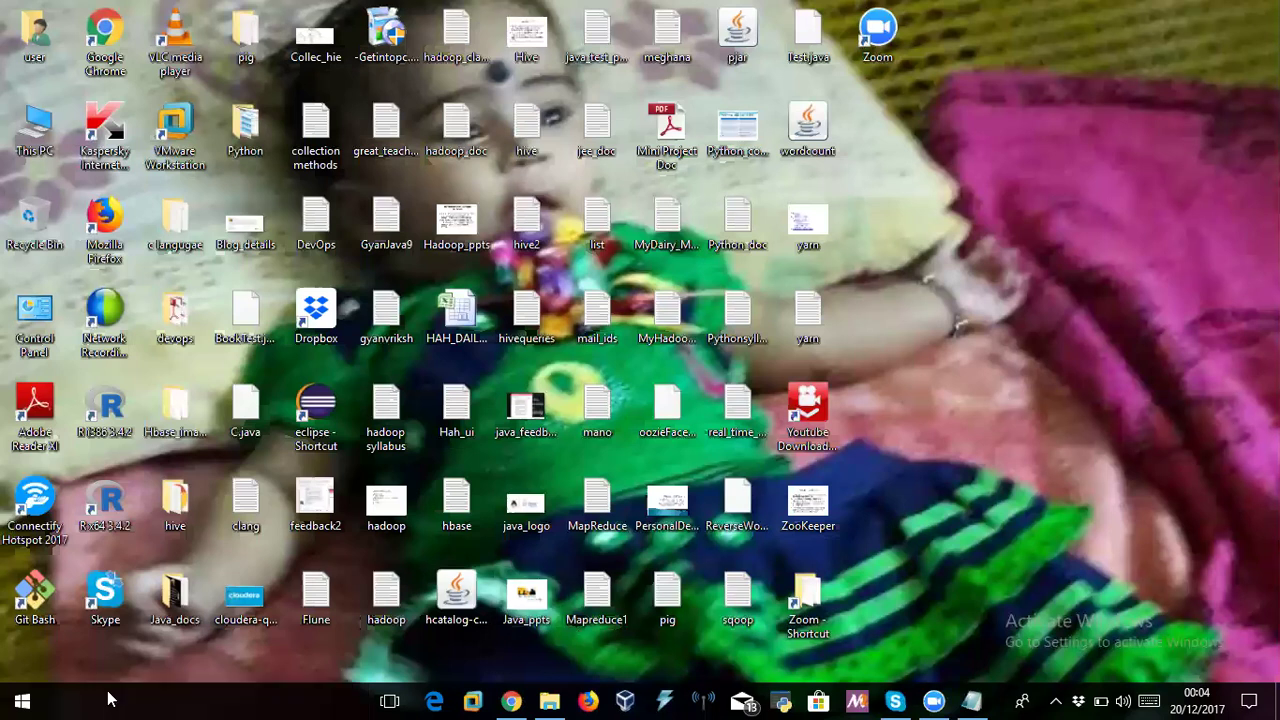
left_click(8, 700)
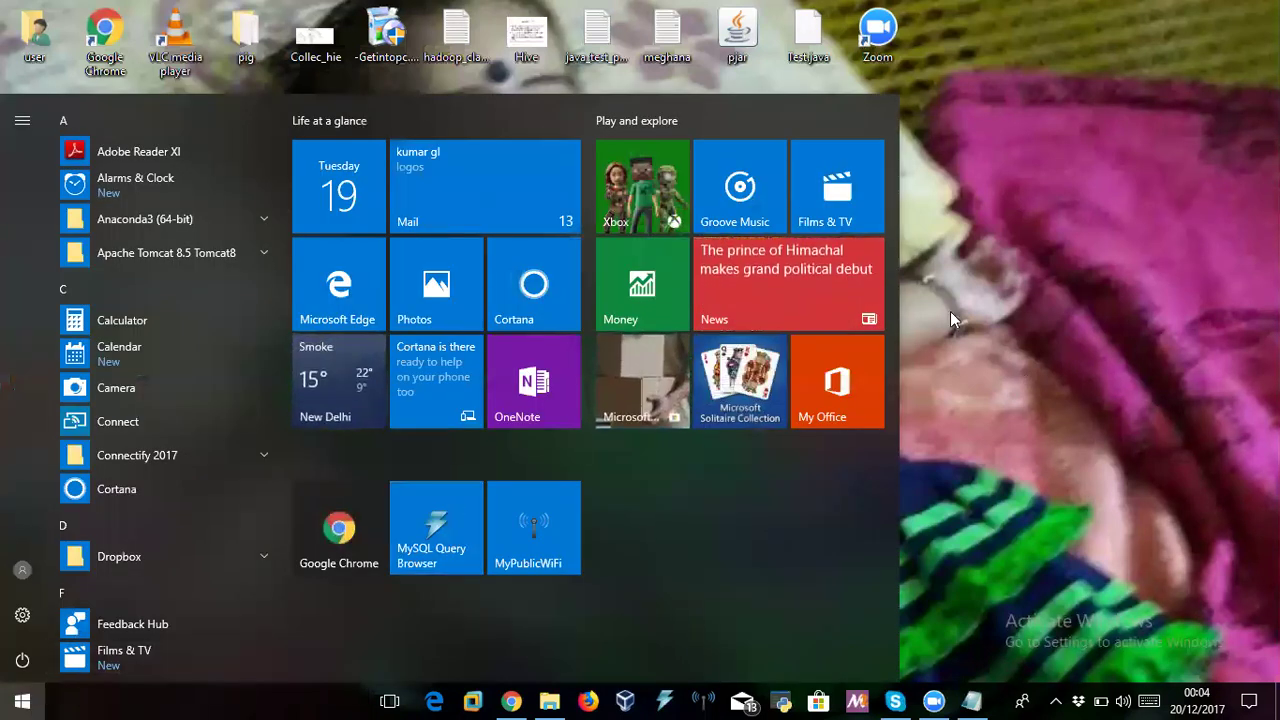
left_click(1081, 258)
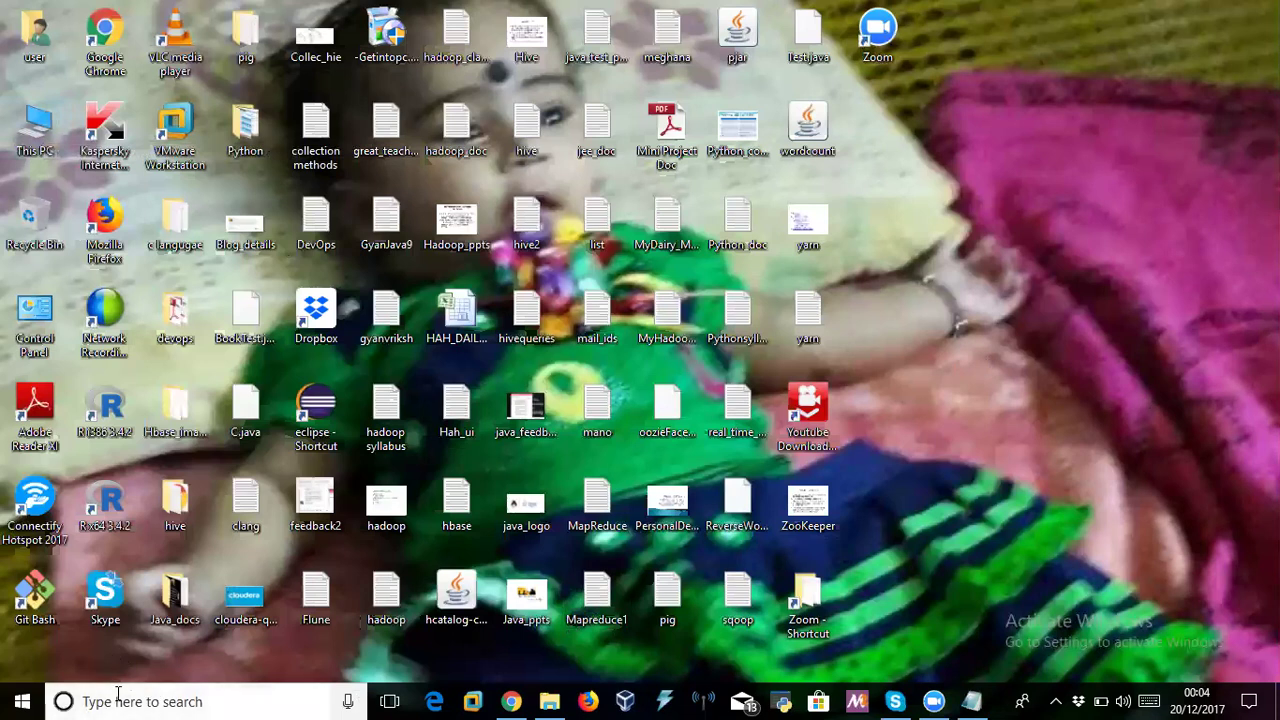
Open a command prompt with cmd, run javac and java to test the setup, and minimize the window
key("super+r")
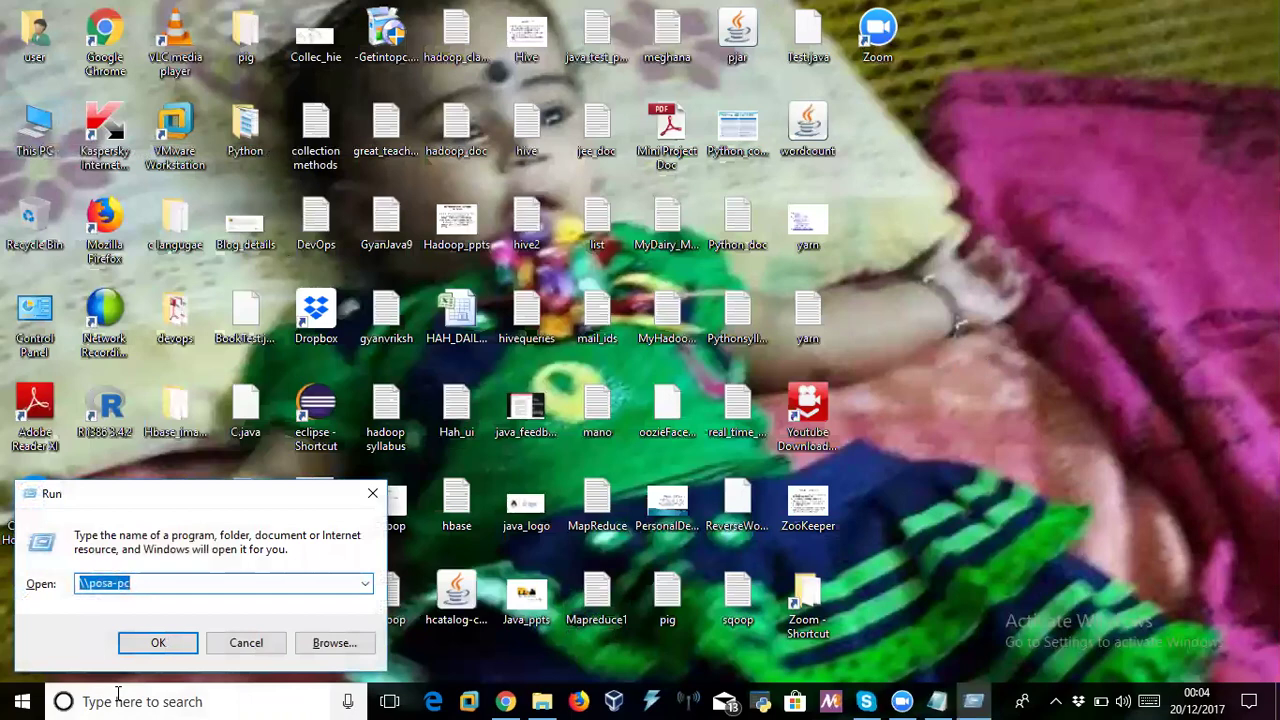
type("cmd")
key("Return")
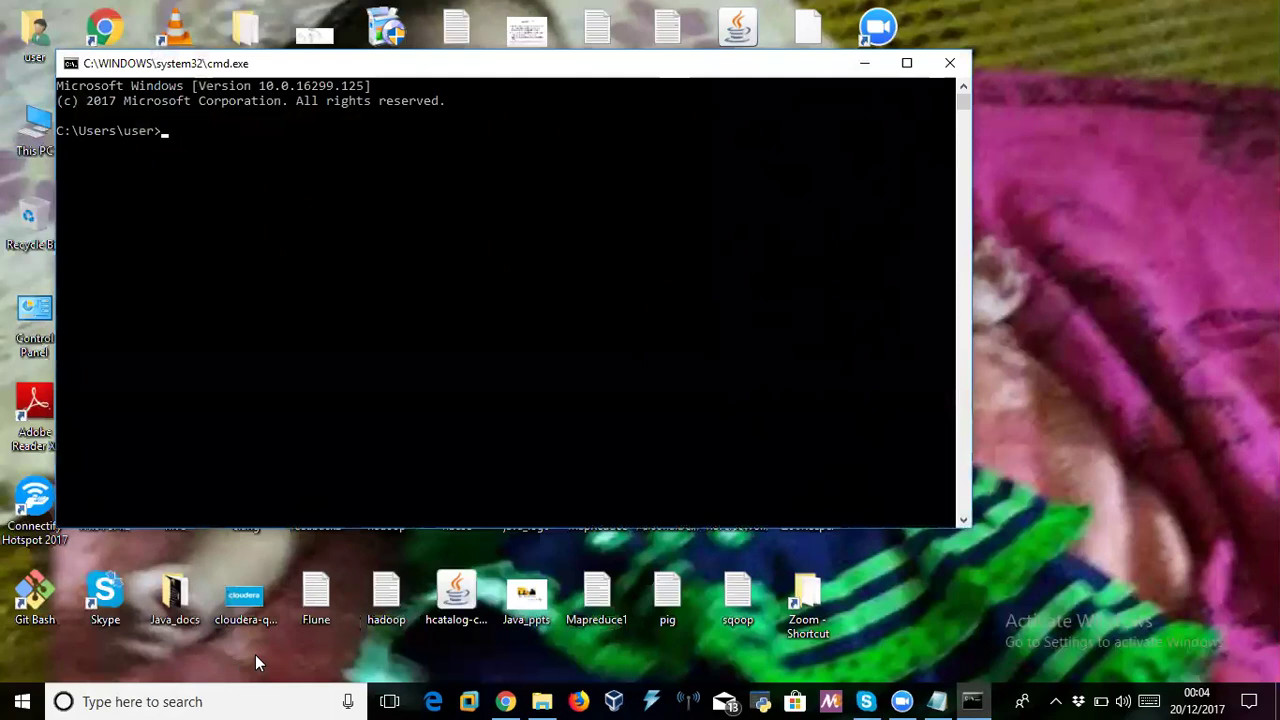
type("javac")
key("Return")
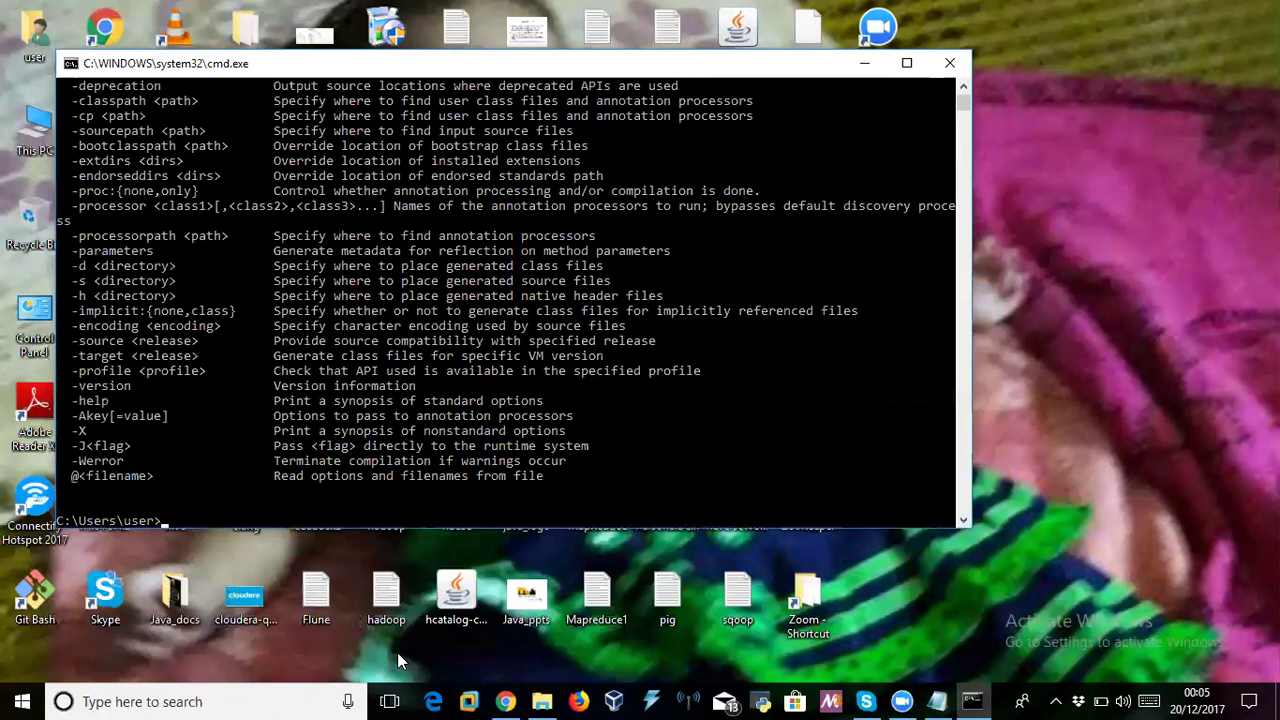
type("java")
key("Return")
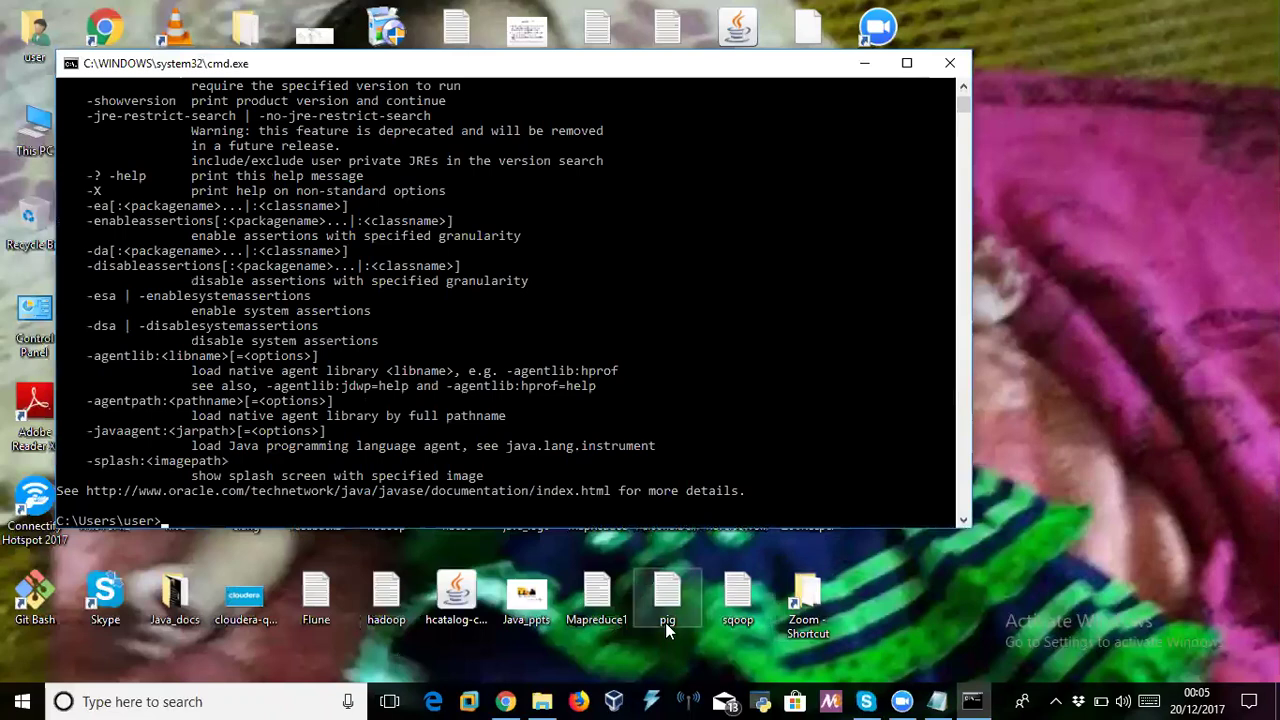
left_click(860, 63)
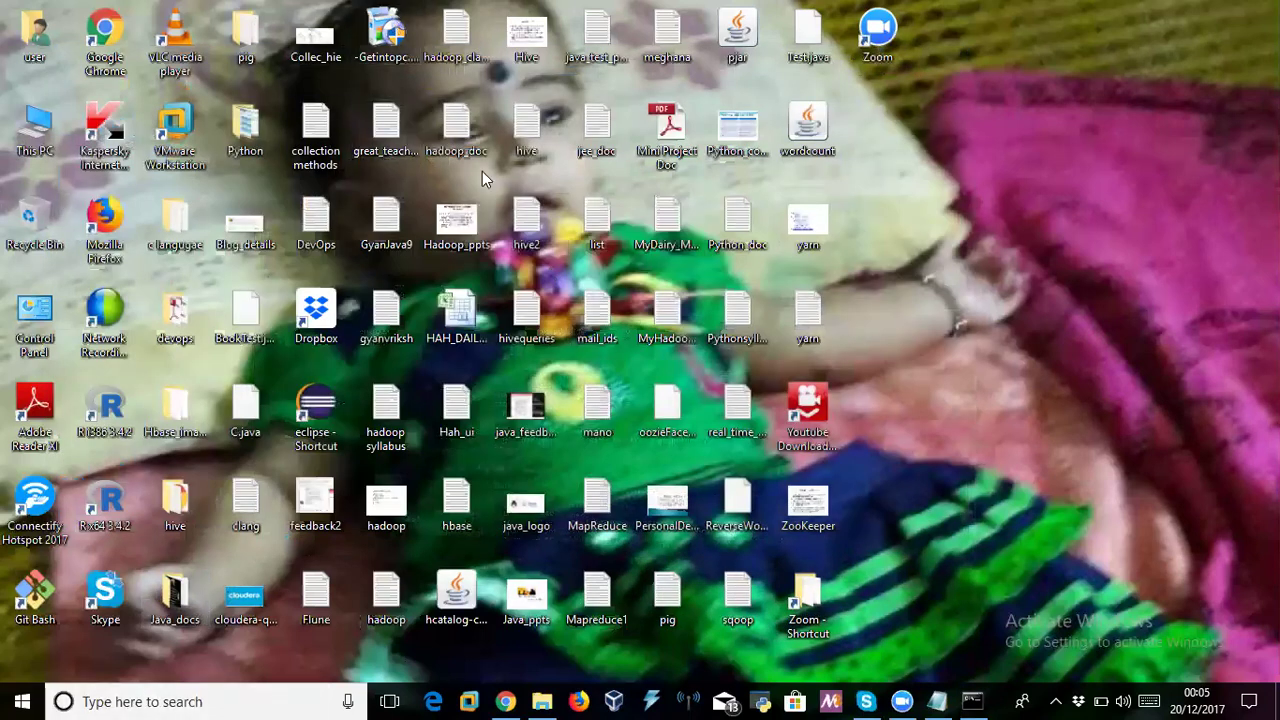
Open hadoop_doc in Notepad, start a new document and write the class Test line with its opening brace
double_click(458, 136)
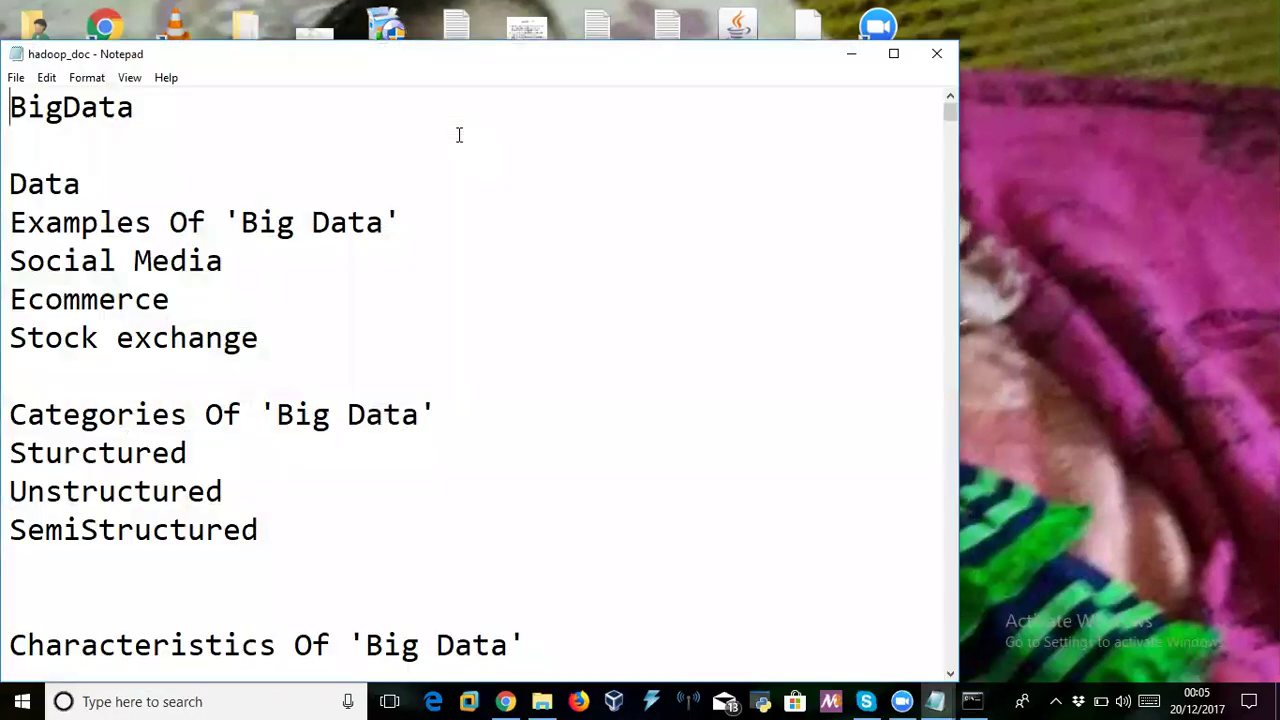
key("ctrl+n")
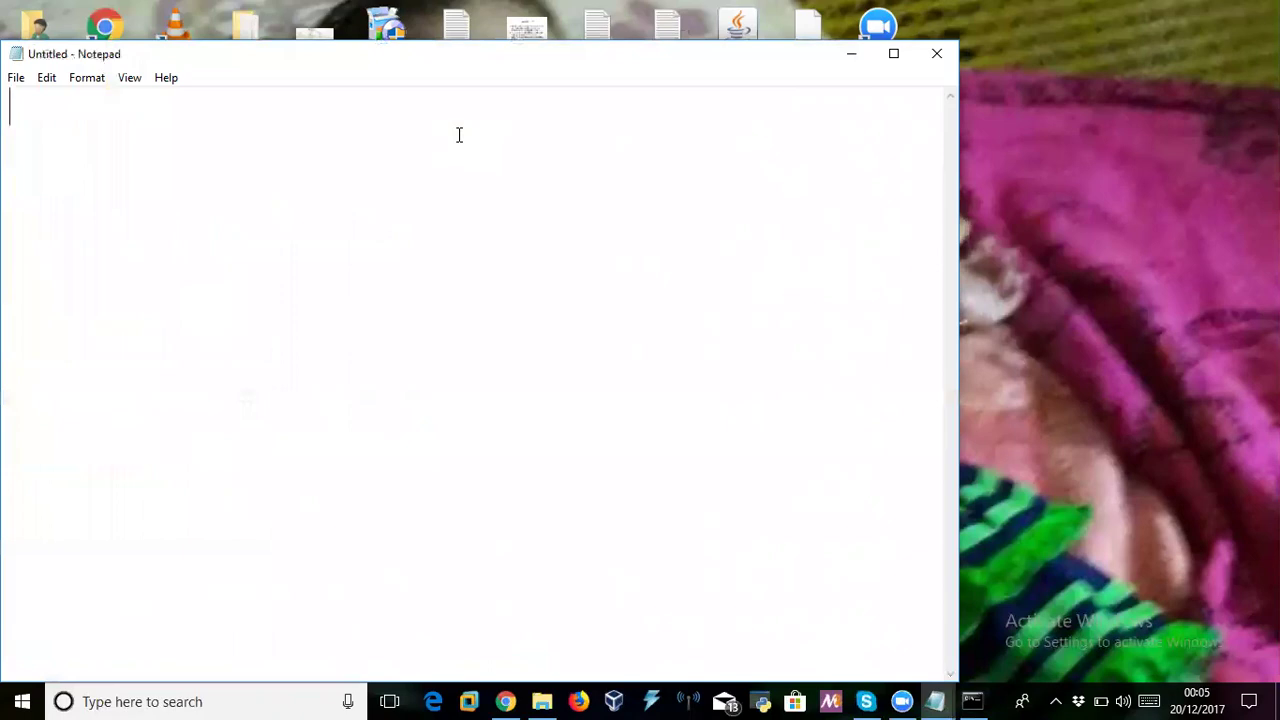
type("class Test")
key("Return")
type("{")
key("Return")
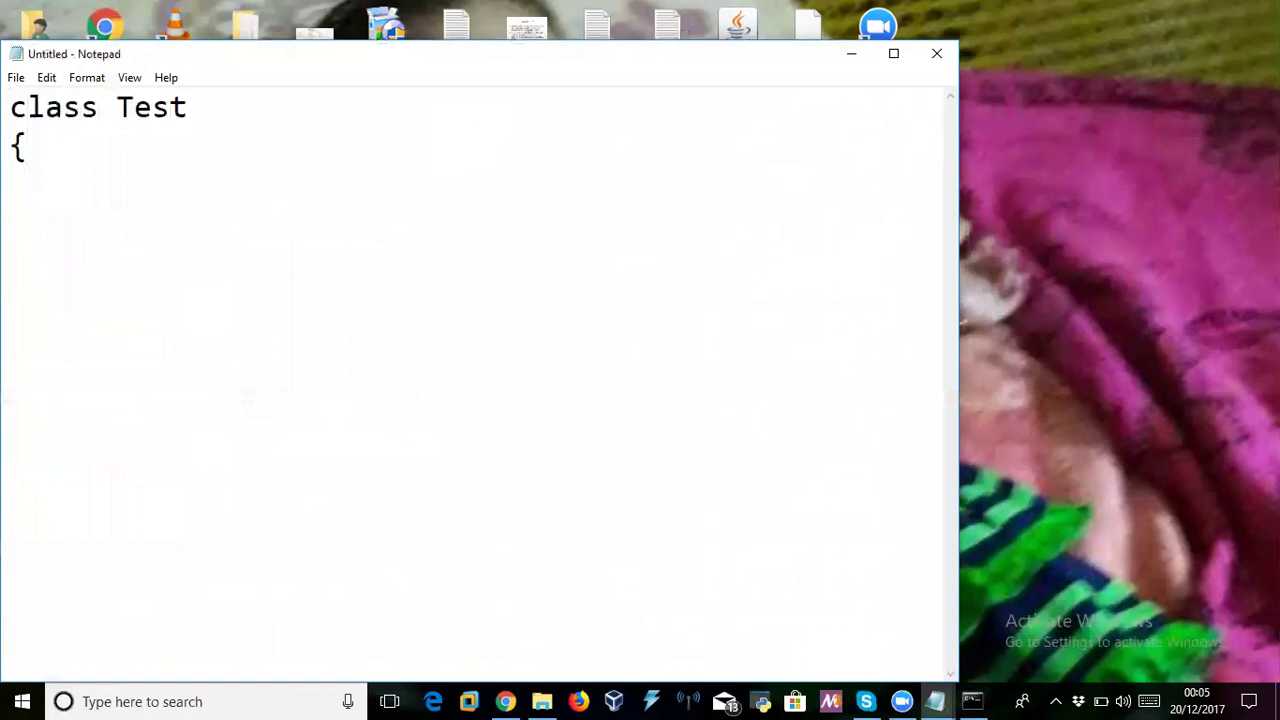
Add the main method header public static void main(String args[]){ inside class Test
type("public static void main")
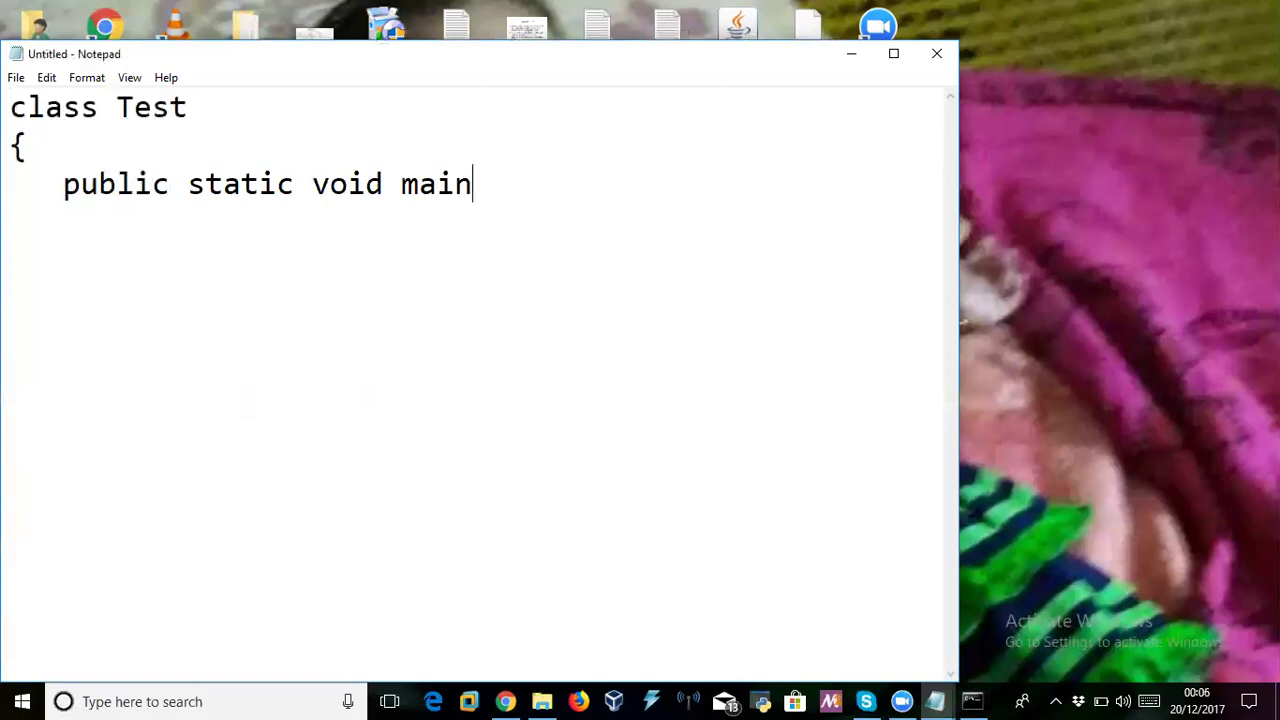
type("(String args[]0")
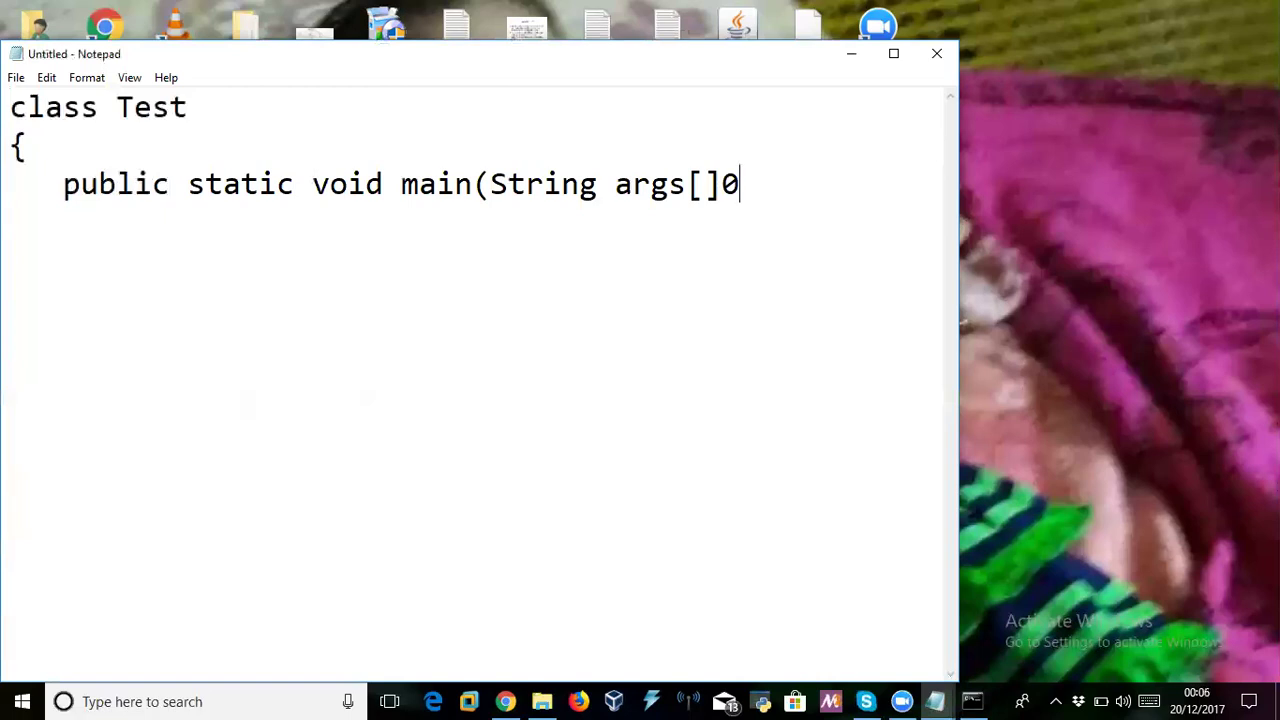
key("BackSpace")
type("){")
key("Return")
key("Return")
Write char ch='t'; and System.out.println(ch); in the main method, and add the closing braces of the method and class
type("c")
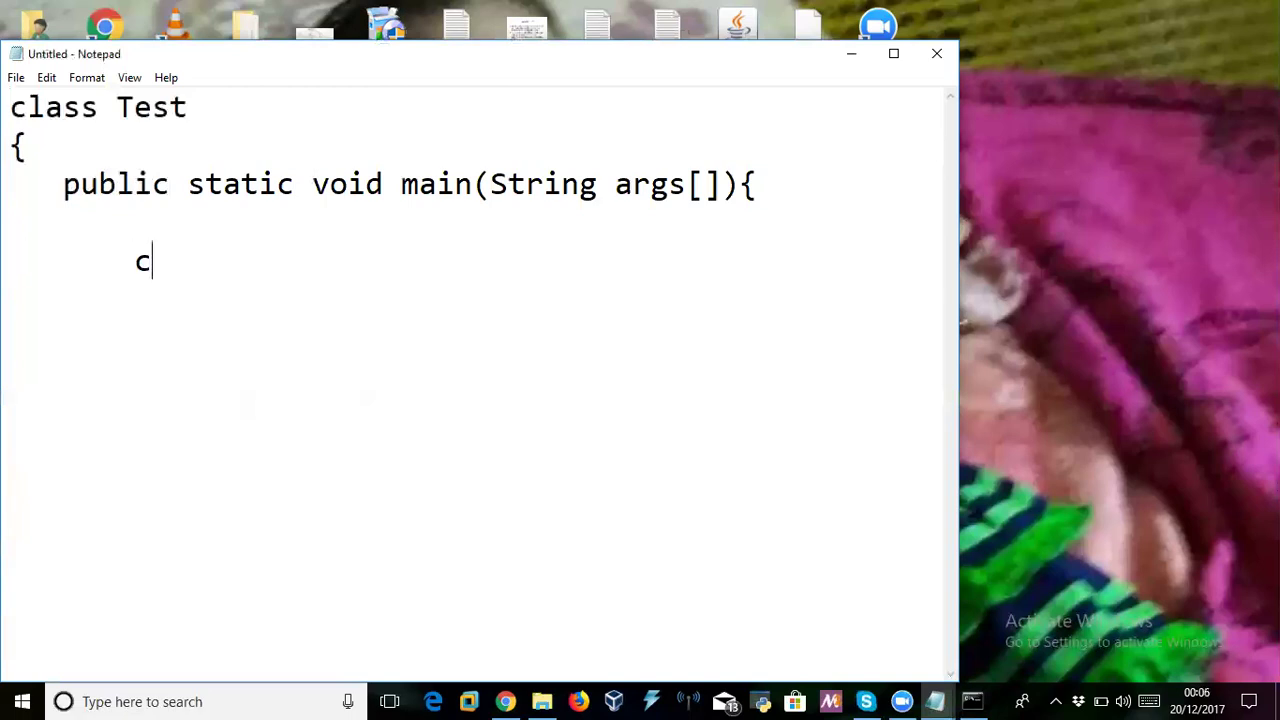
type("har ch='")
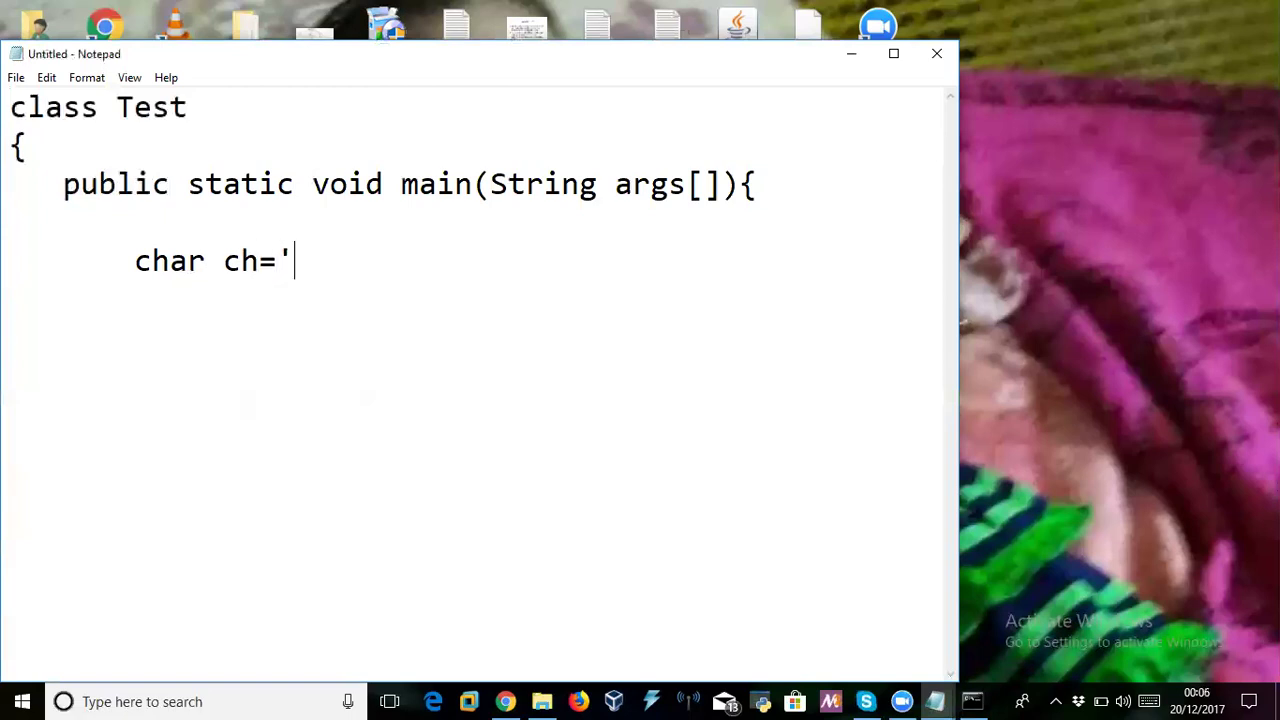
type("t';")
key("Return")
type("System.out.println")
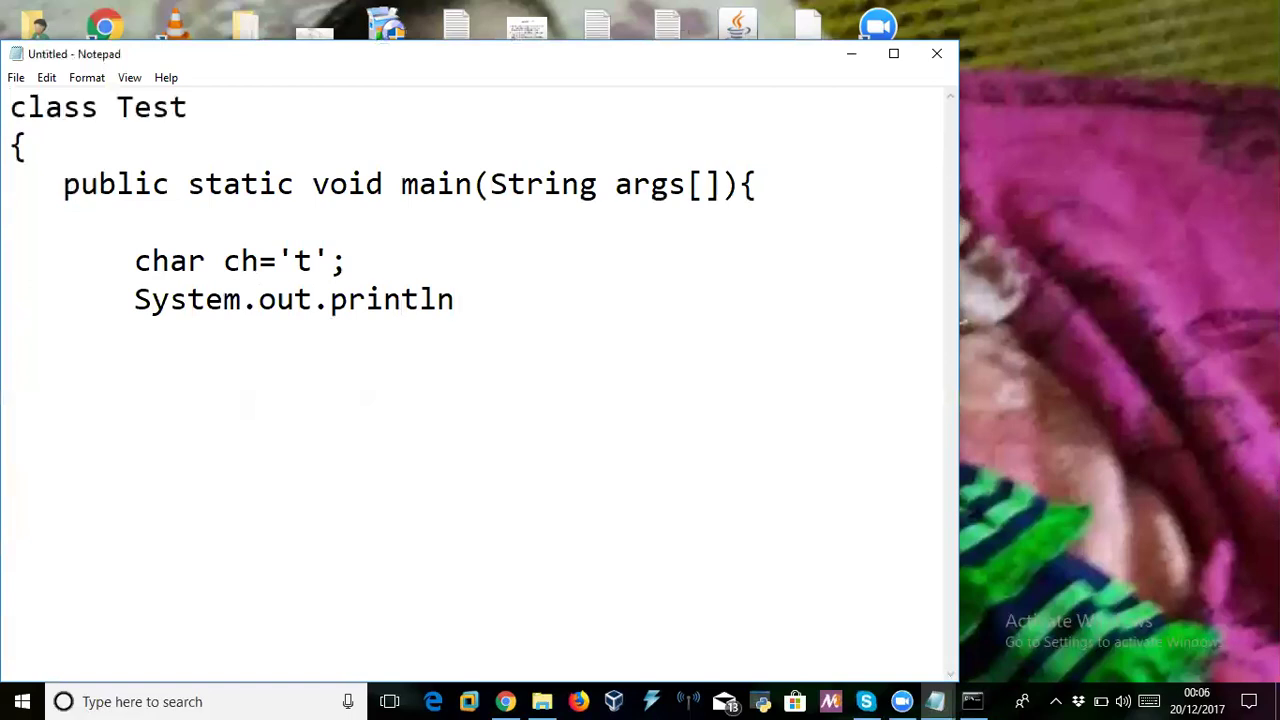
type("(ch);")
key("Return")
type("}")
key("Return")
type("}")
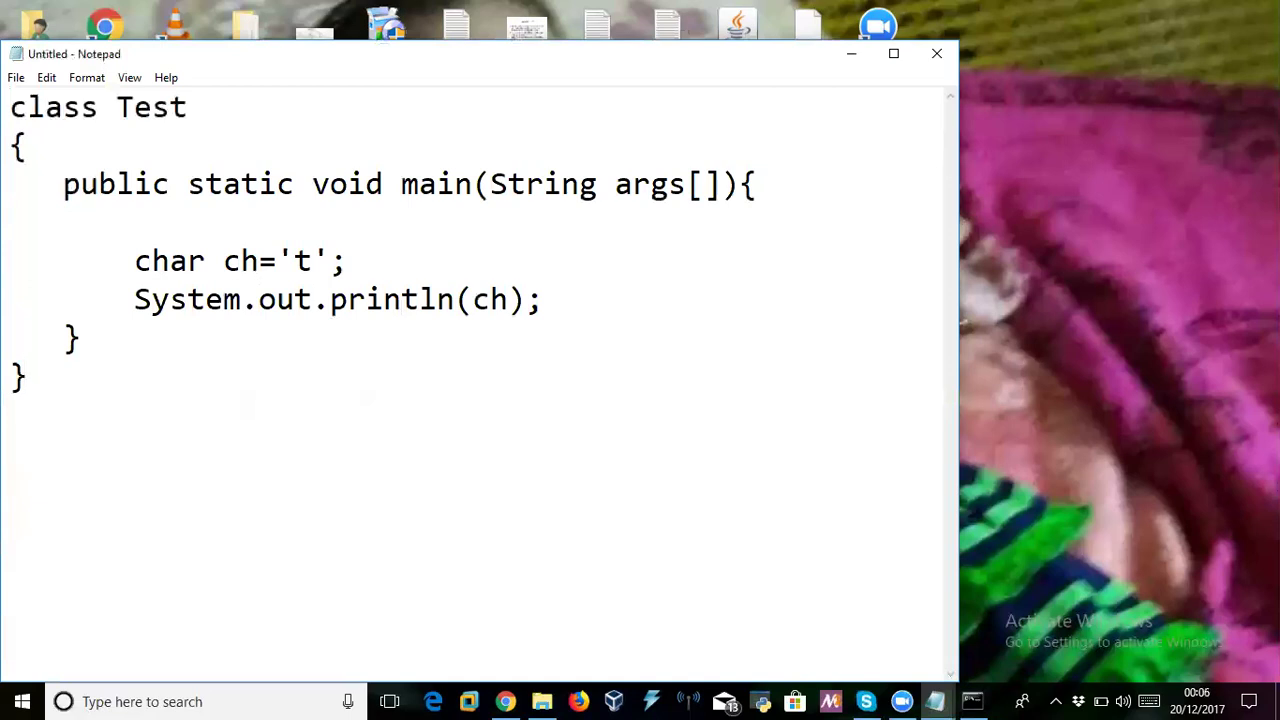
key("ctrl+s")
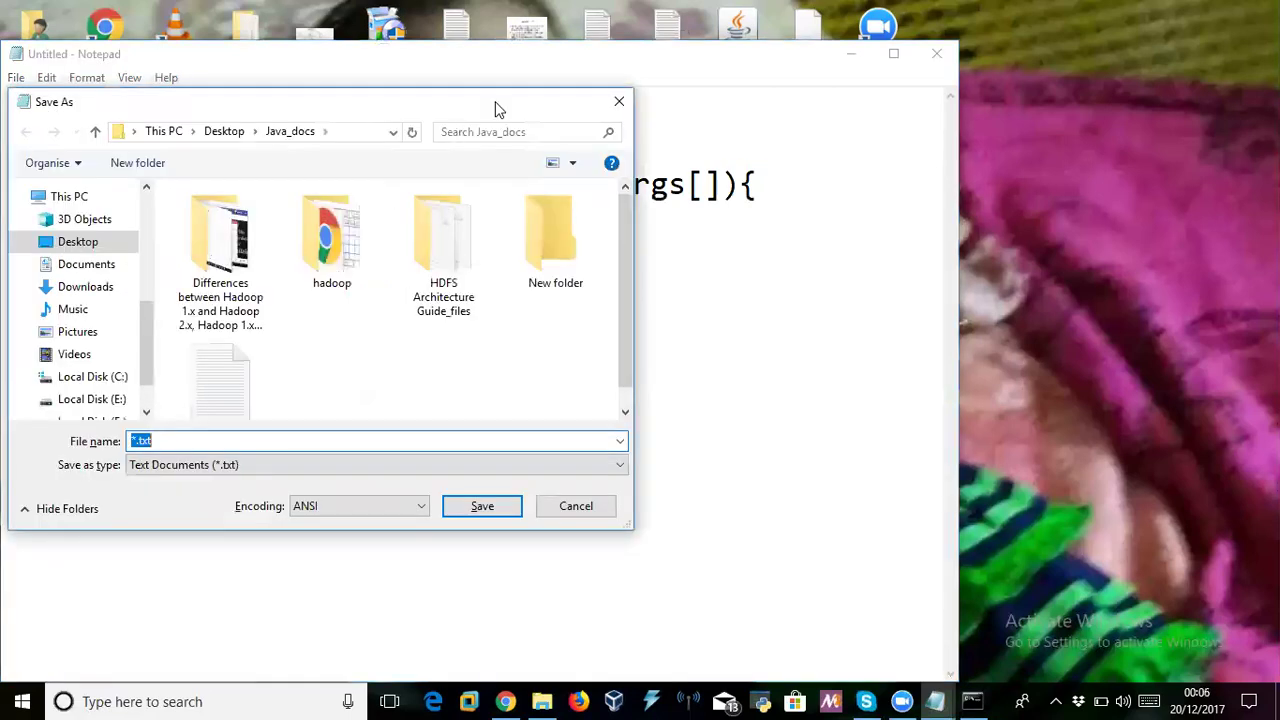
key("Escape")
left_click_drag(117, 108, 196, 107)
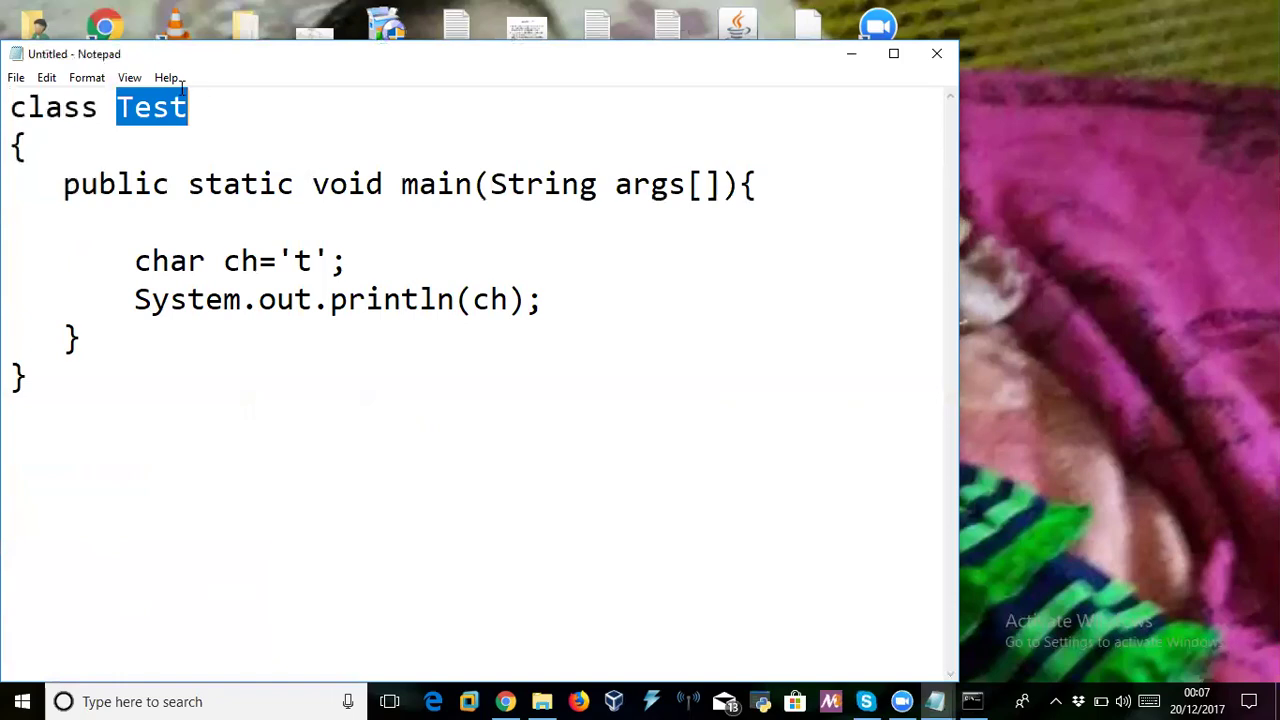
left_click_drag(64, 186, 170, 301)
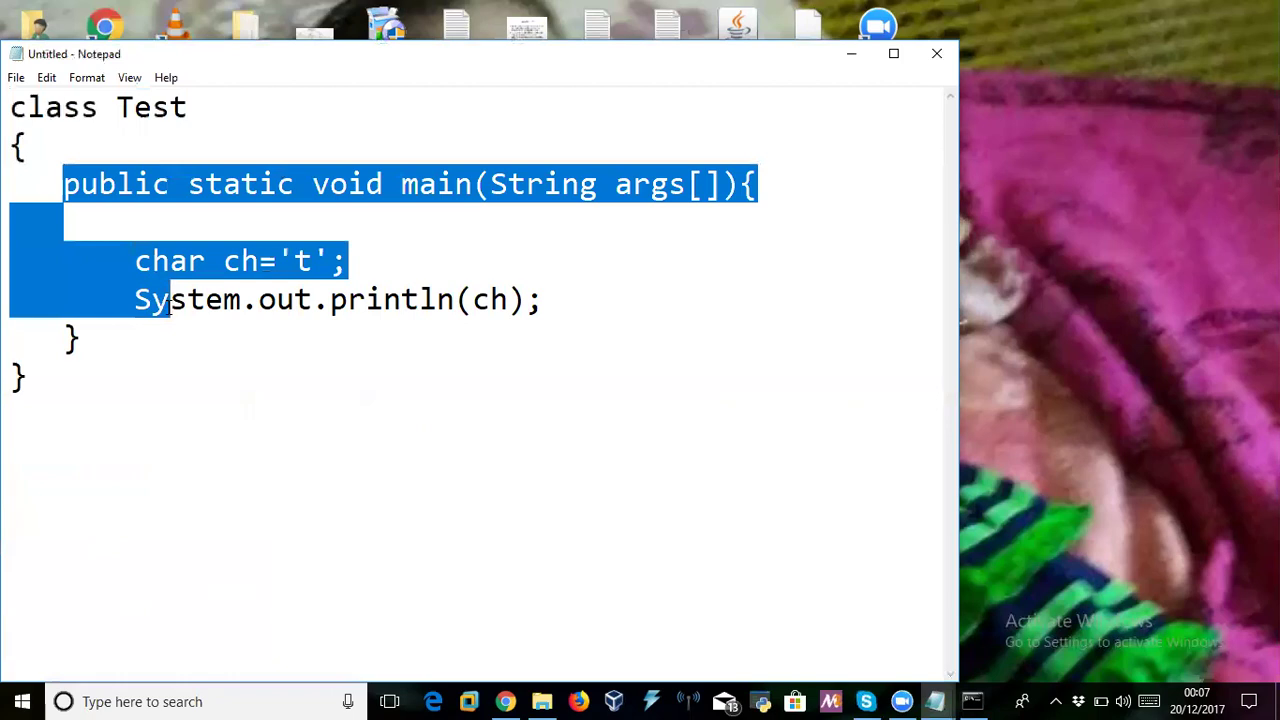
Save the program as Test.java in the Java_docs folder with the file type All Files
key("ctrl+s")
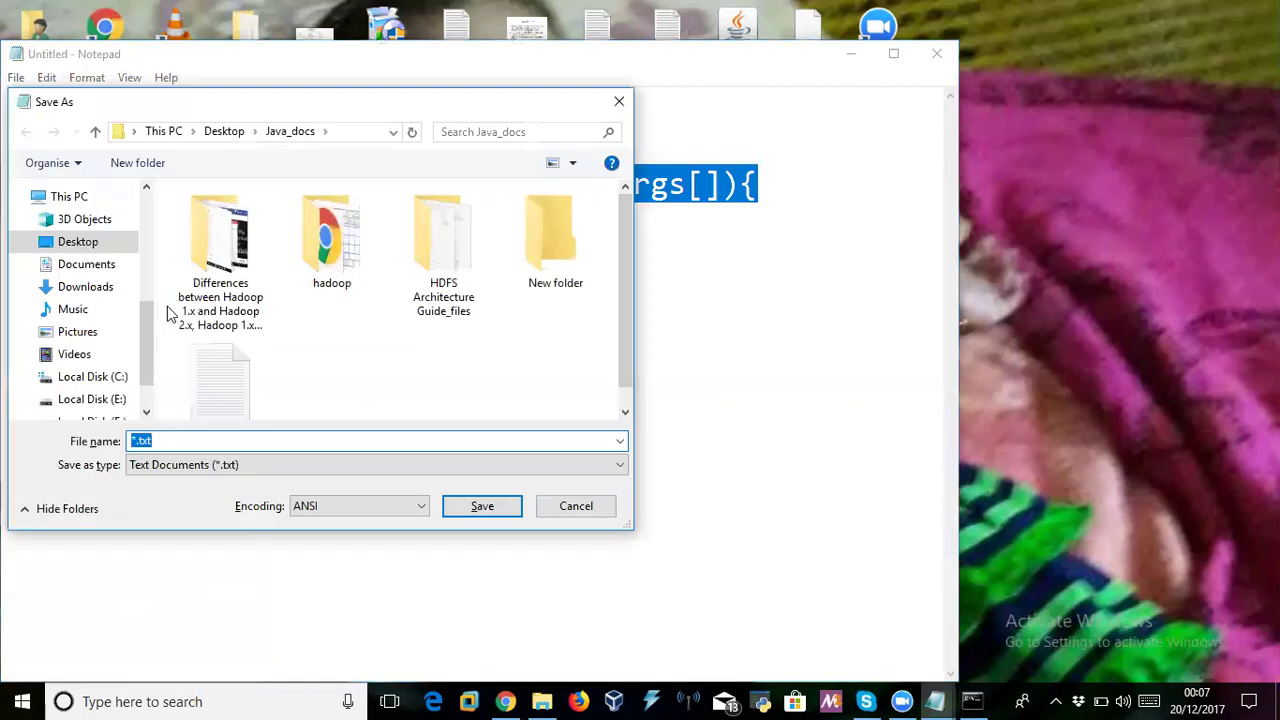
type("Test.ja")
key("BackSpace")
key("BackSpace")
key("BackSpace")
type(".java")
left_click(155, 467)
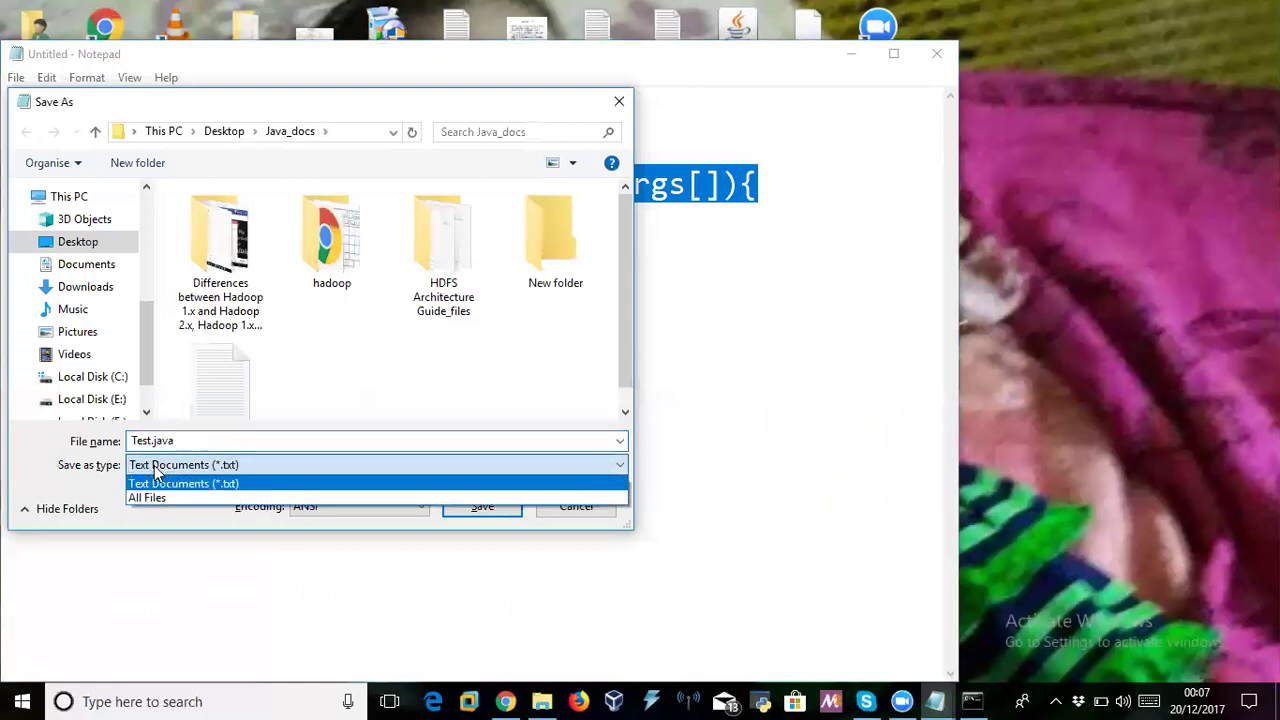
left_click(163, 495)
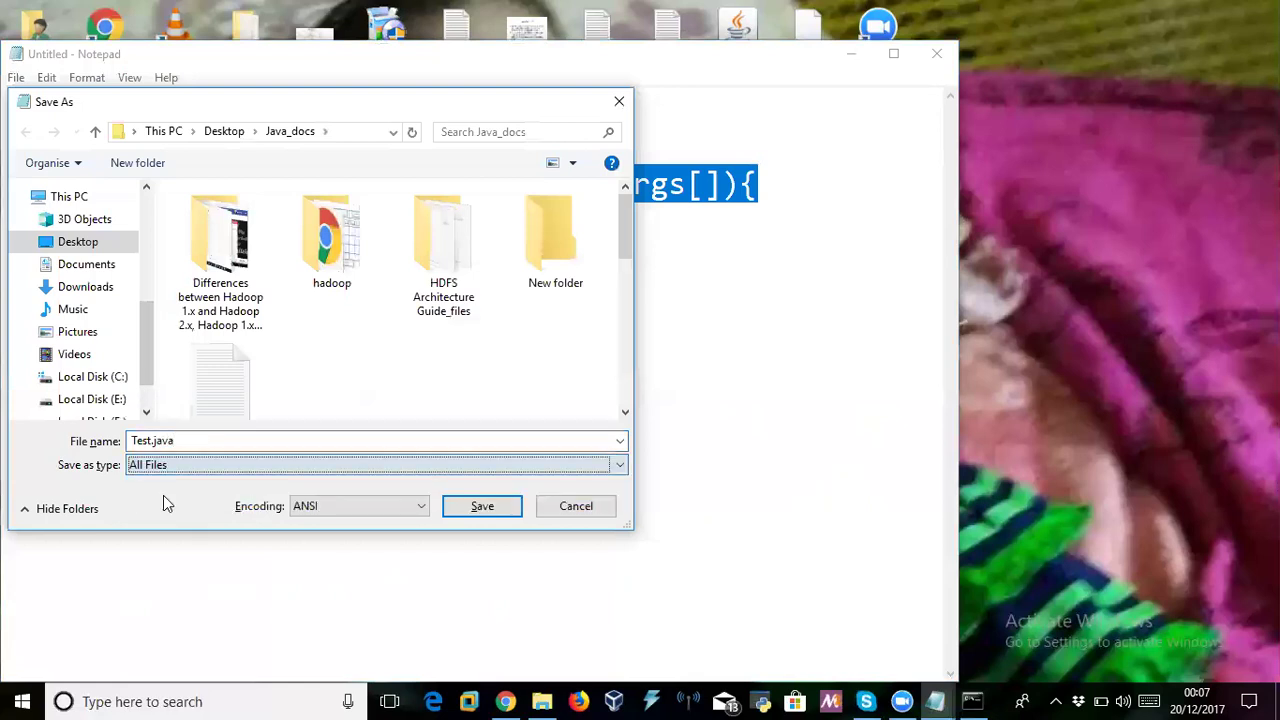
left_click(483, 506)
left_click(543, 446)
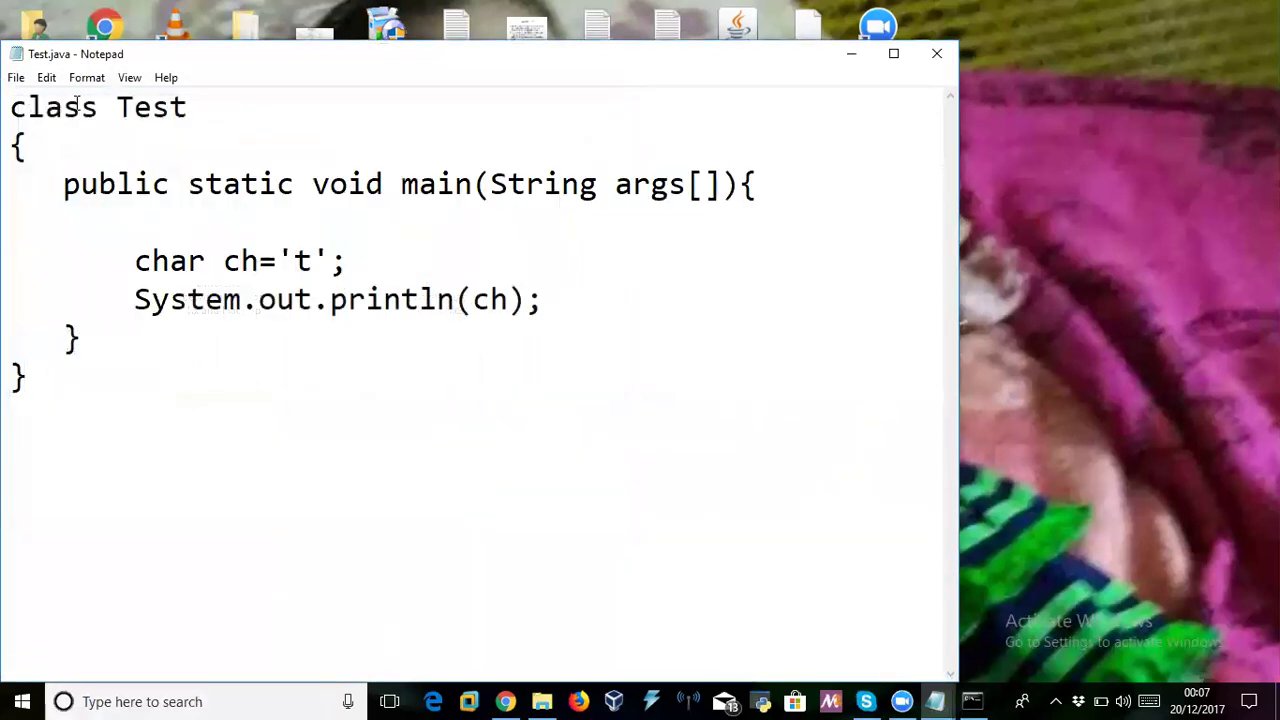
Save the program again as Test.java with type All Files in E:\javaprograms, replacing the existing file, and minimize Notepad
left_click(16, 77)
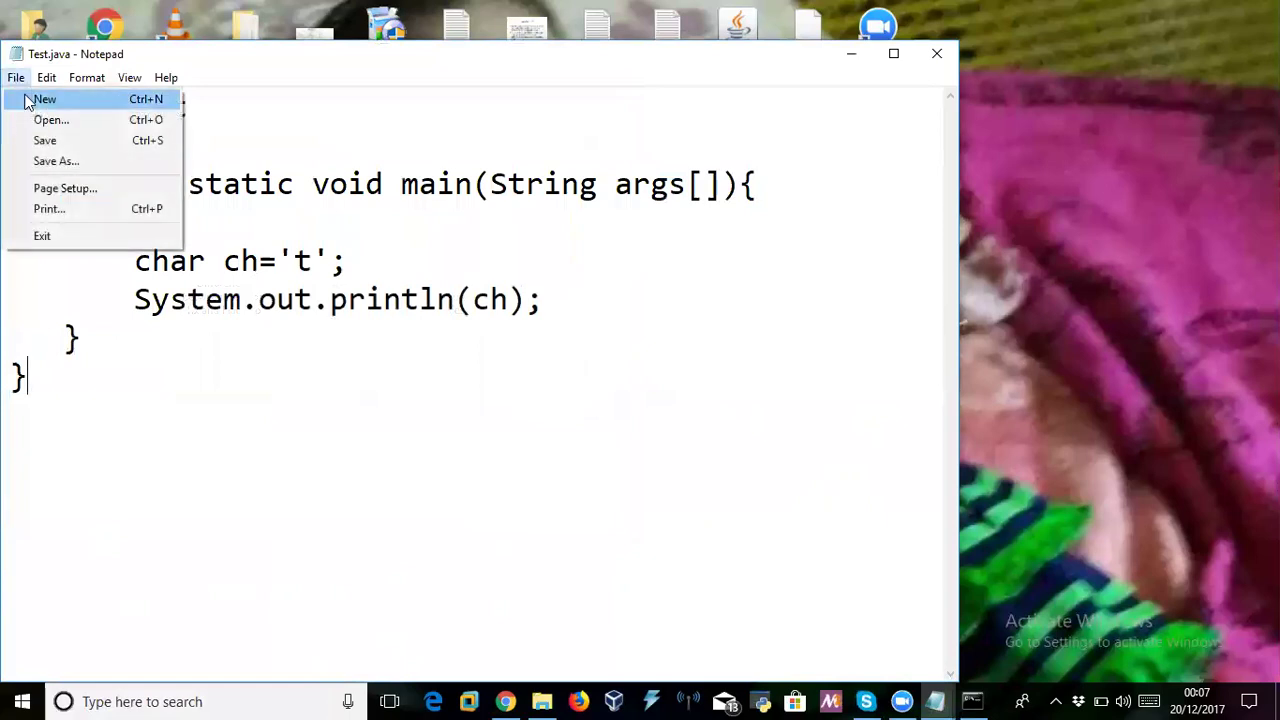
left_click(73, 163)
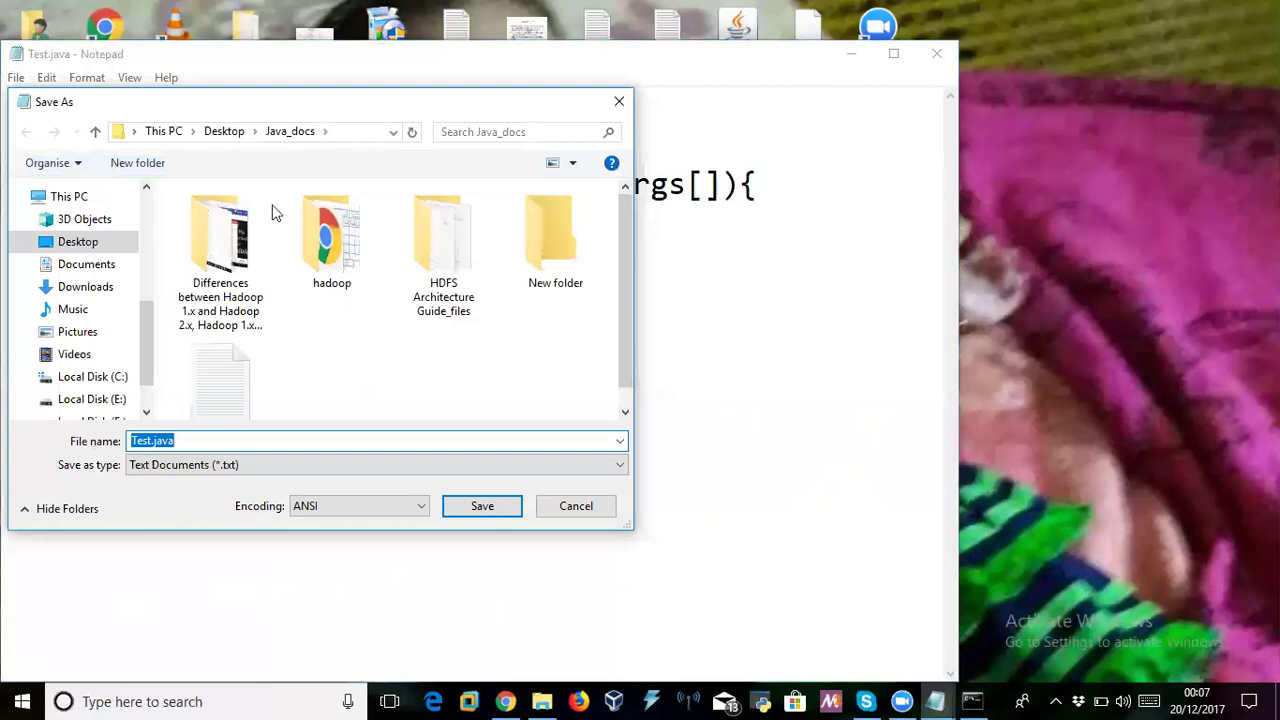
left_click(346, 131)
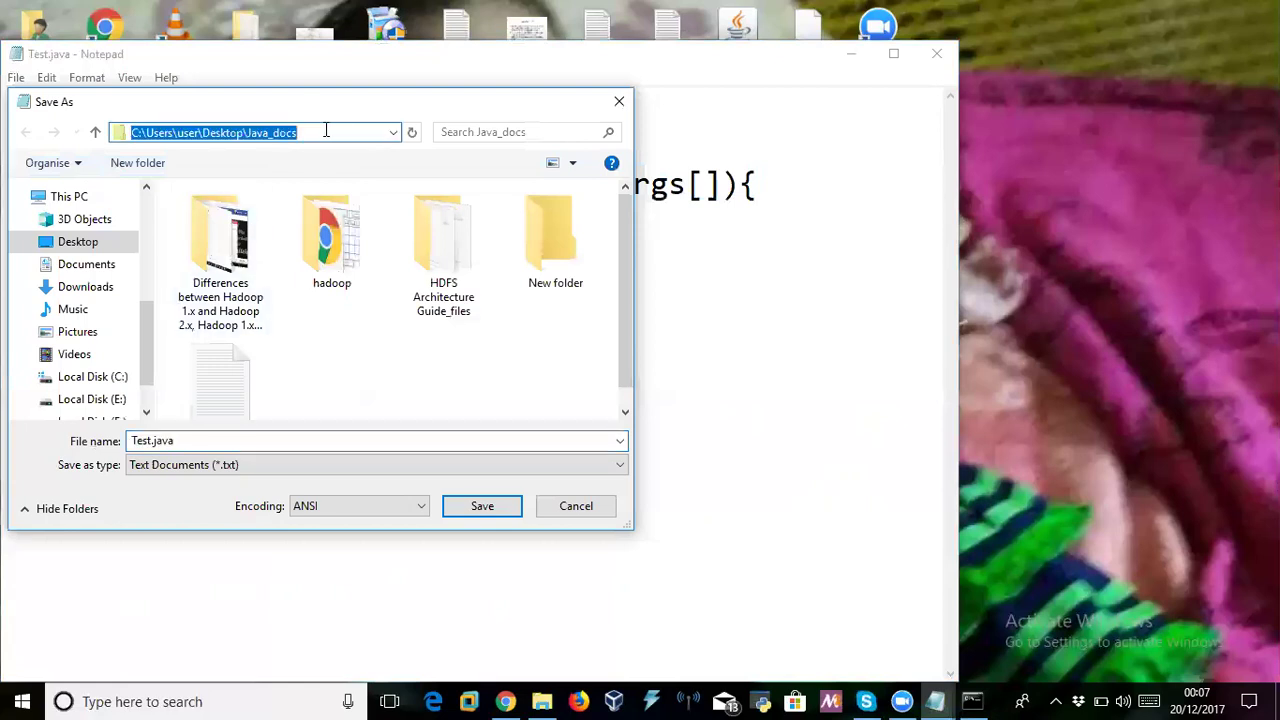
left_click(105, 399)
left_click(262, 466)
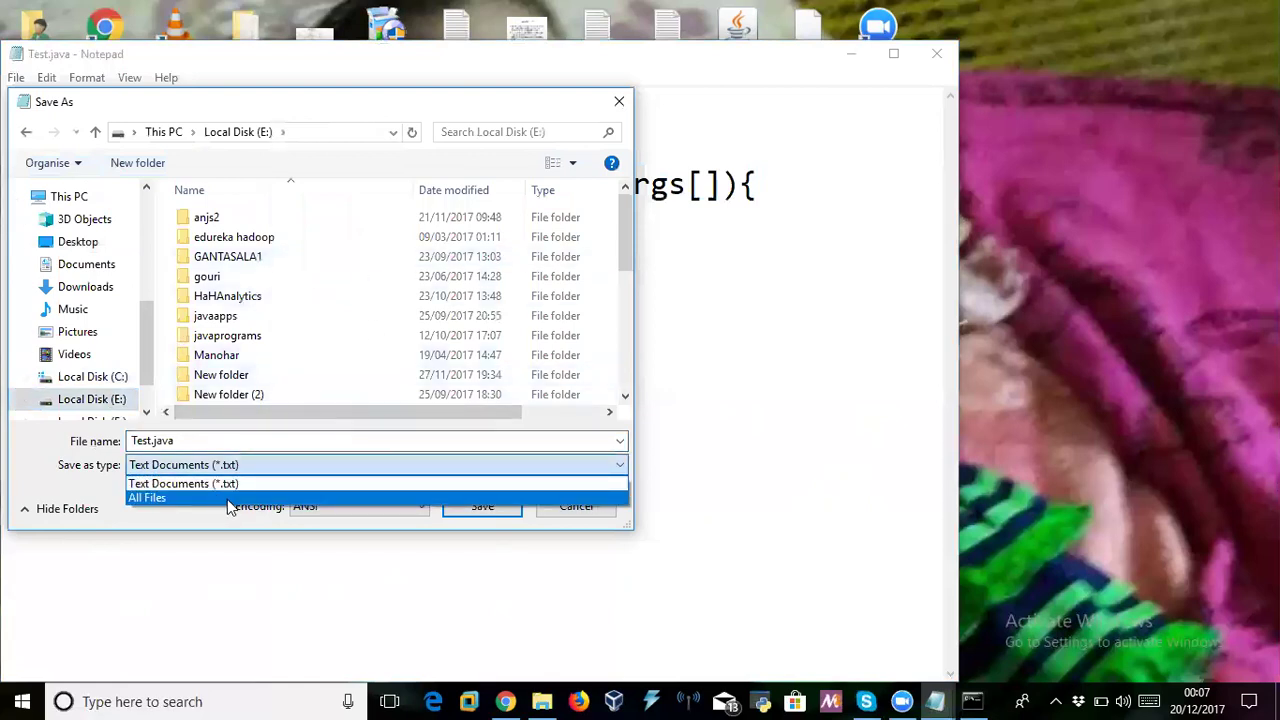
left_click(227, 499)
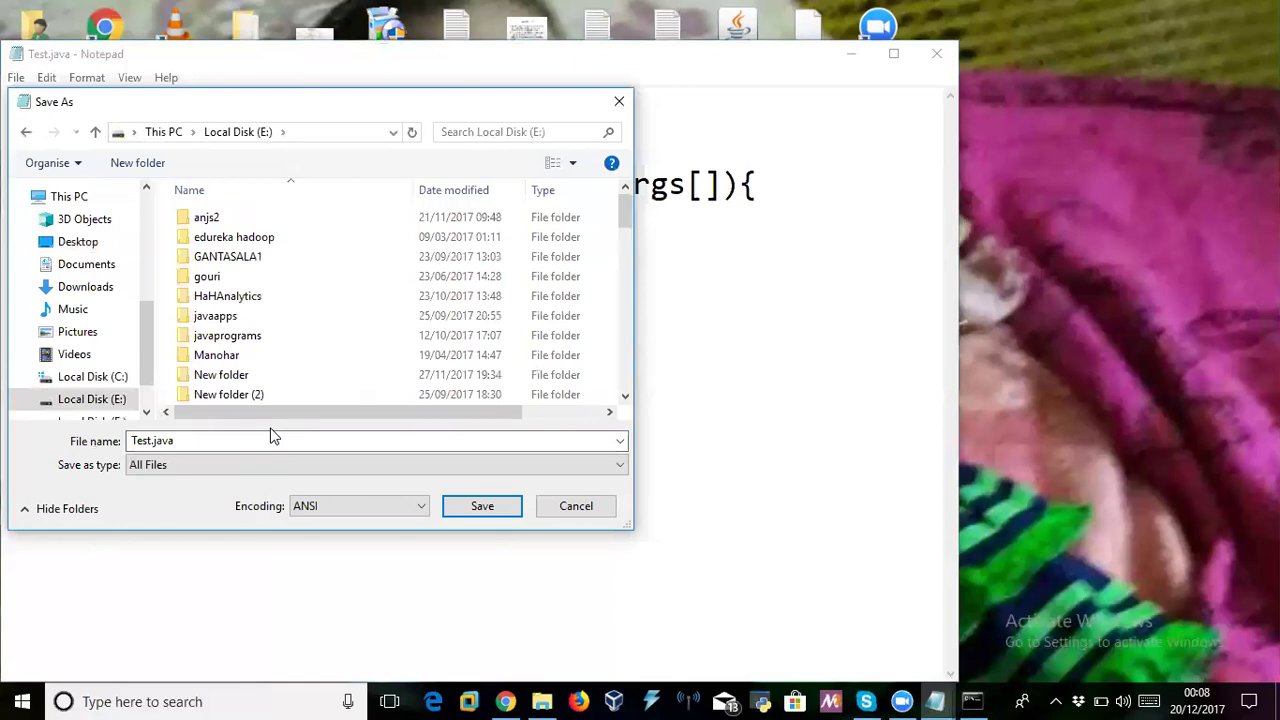
double_click(240, 333)
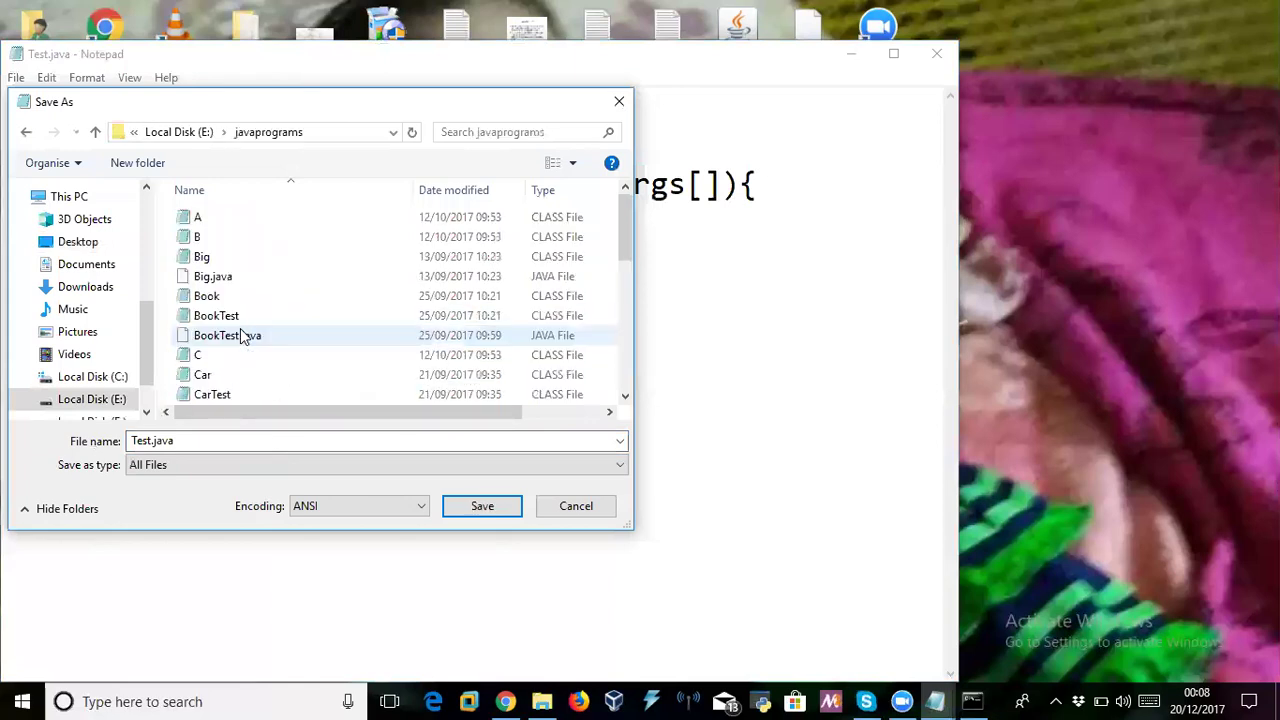
left_click(460, 512)
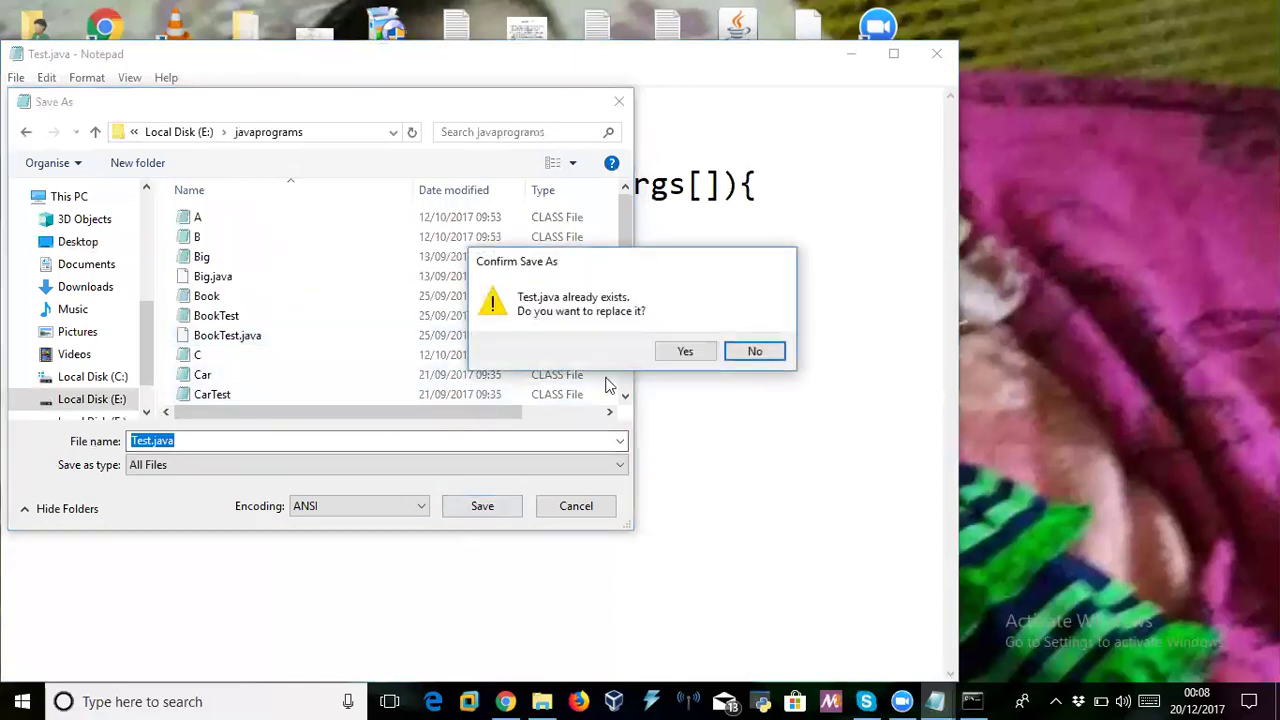
left_click(683, 351)
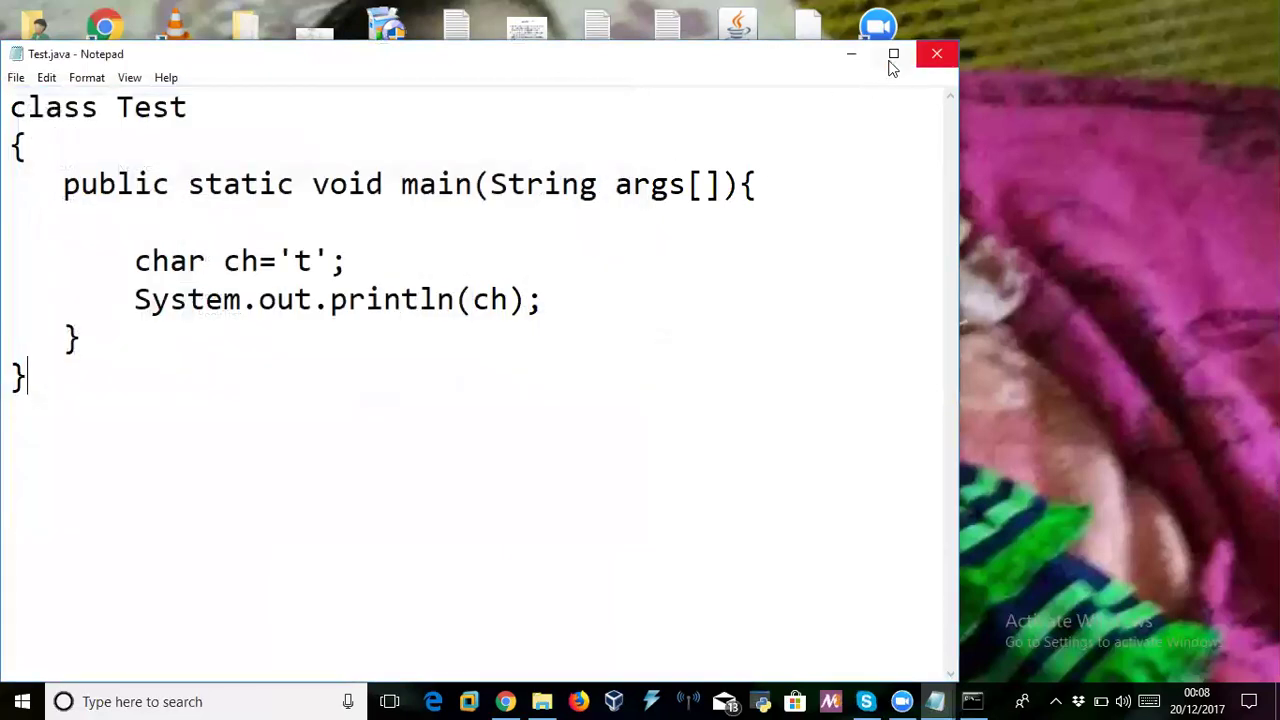
left_click(851, 53)
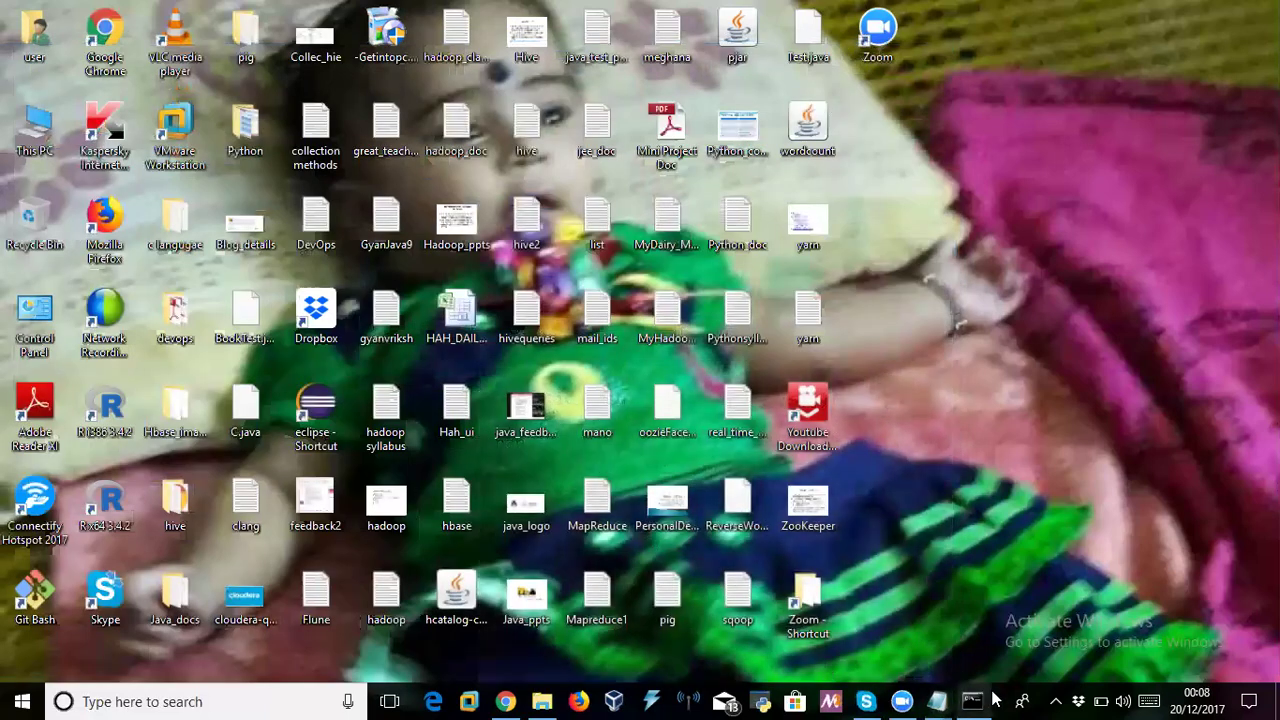
Switch to the command prompt, change to drive e: and enter the directory with cd javaprograms
left_click(988, 701)
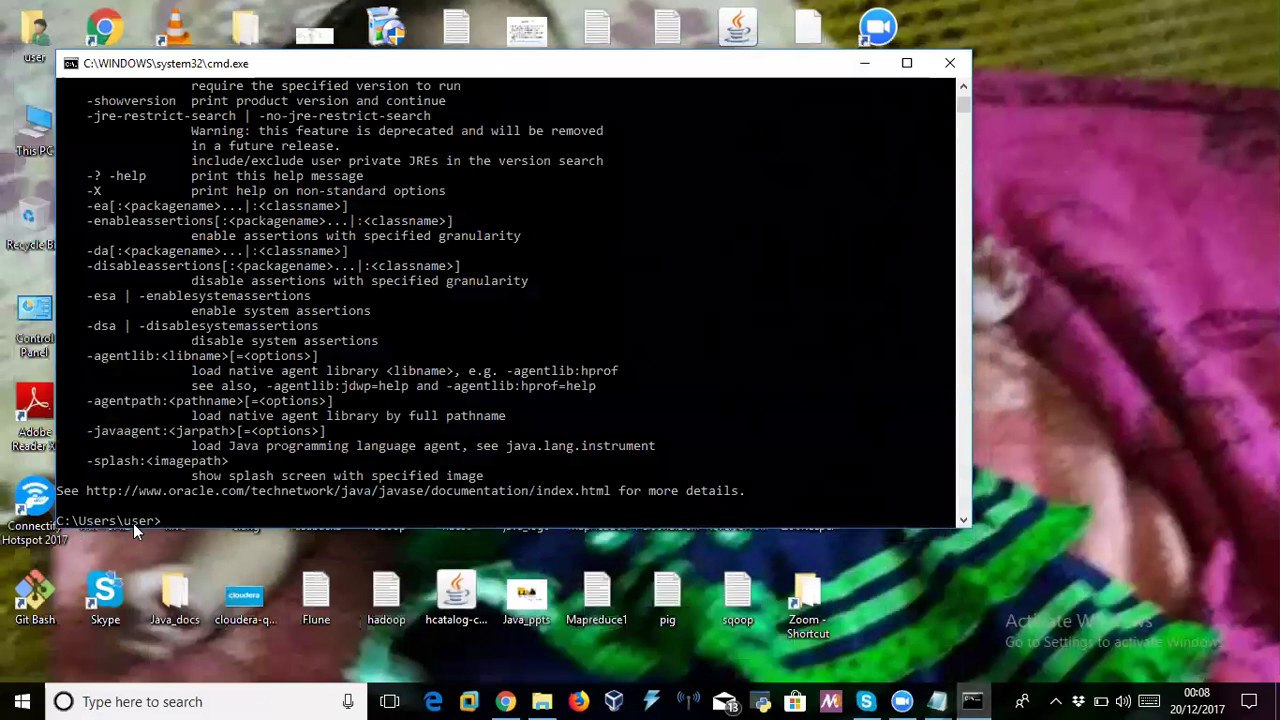
type("e:")
key("Return")
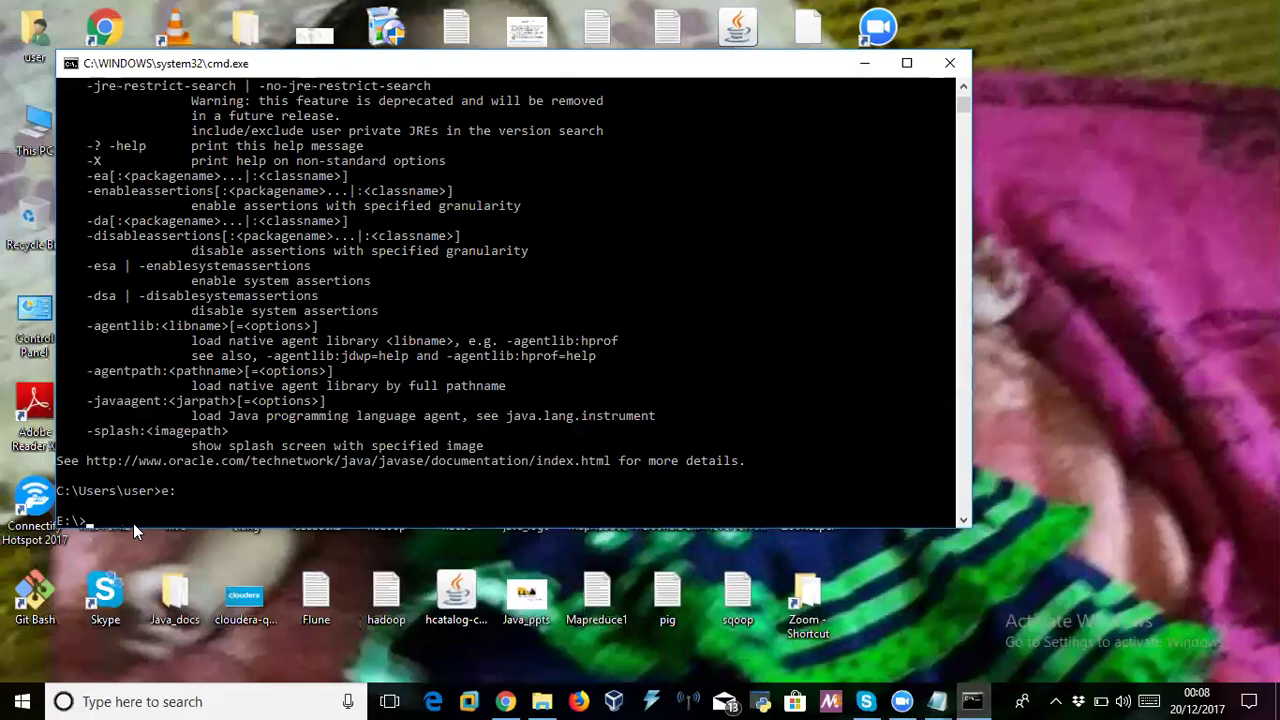
type("cd javaprograms")
key("Return")
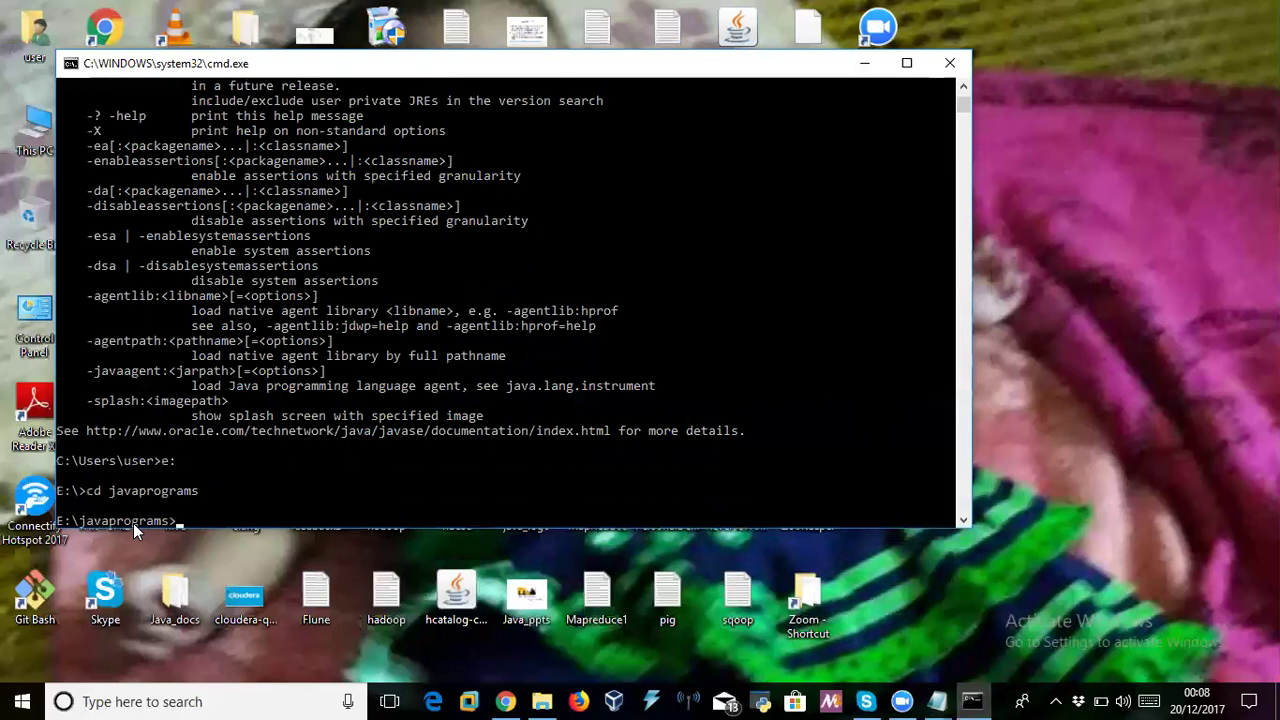
Compile the program with javac Test.java and minimize the command prompt
type("javac T")
key("Tab")
key("Tab")
key("Return")
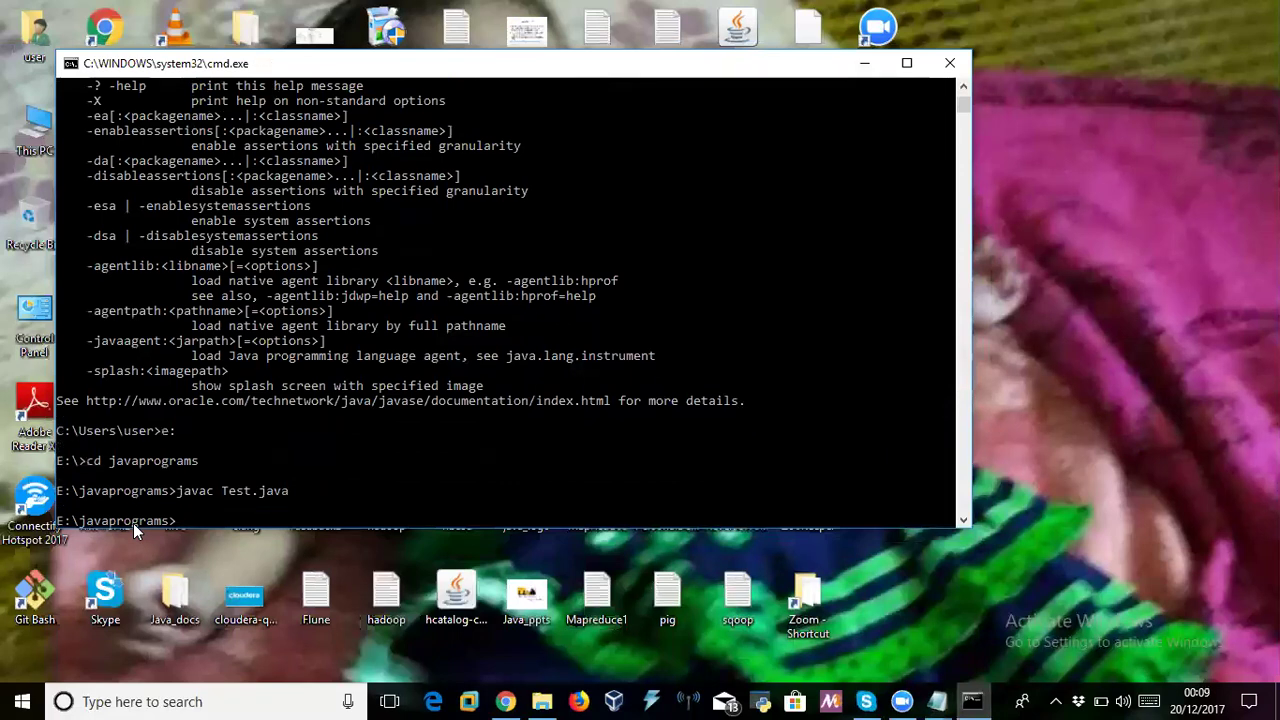
left_click(863, 63)
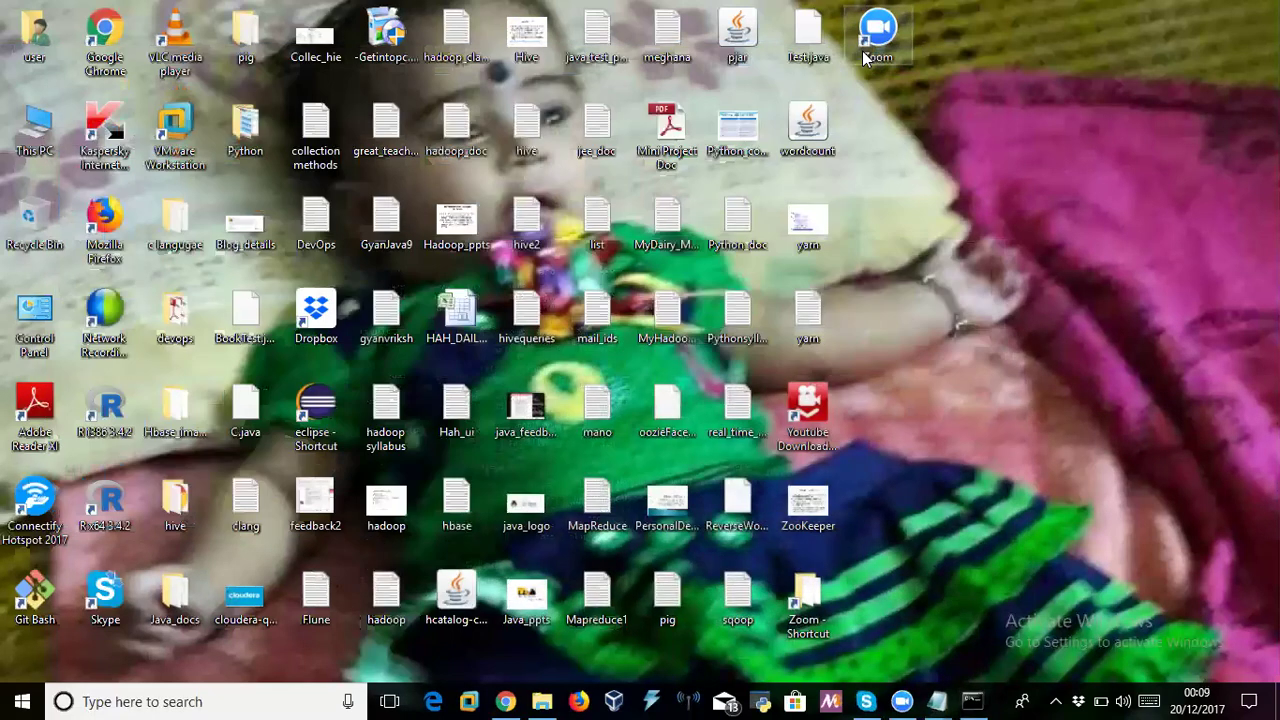
Browse This PC to the javaprograms folder on Local Disk (E:) in File Explorer and locate the compiled Test class file
double_click(40, 128)
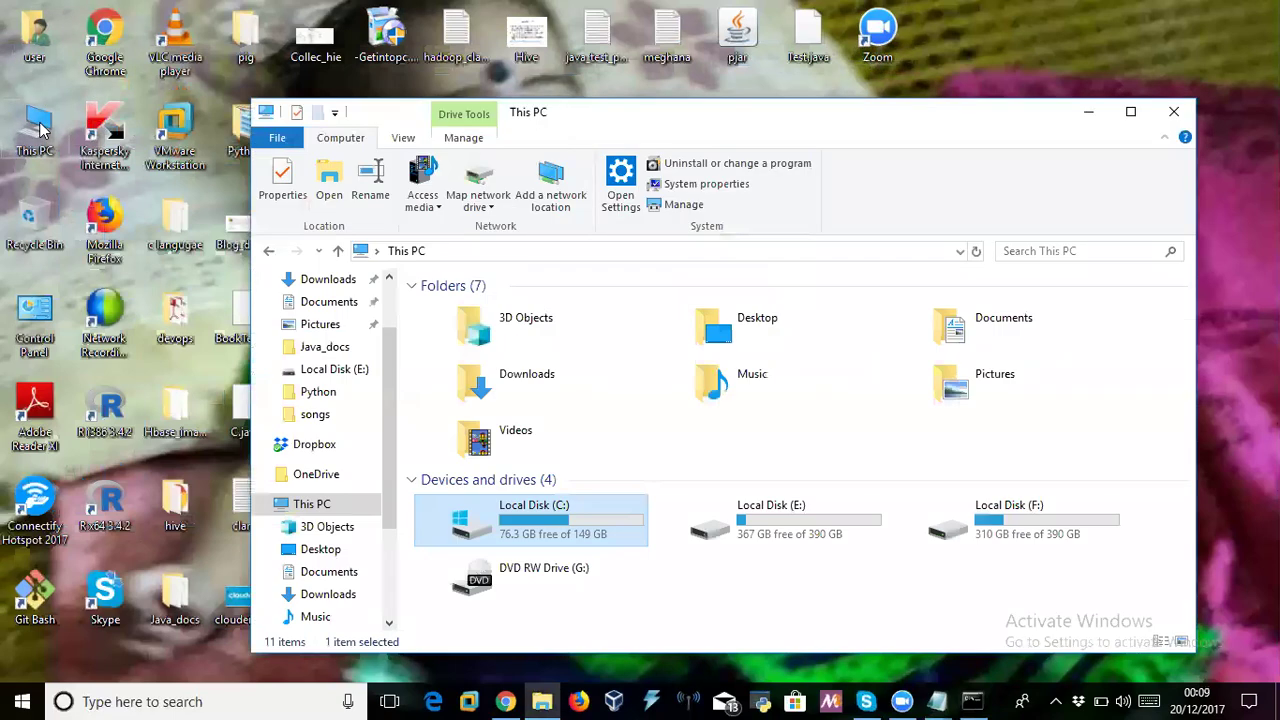
double_click(969, 117)
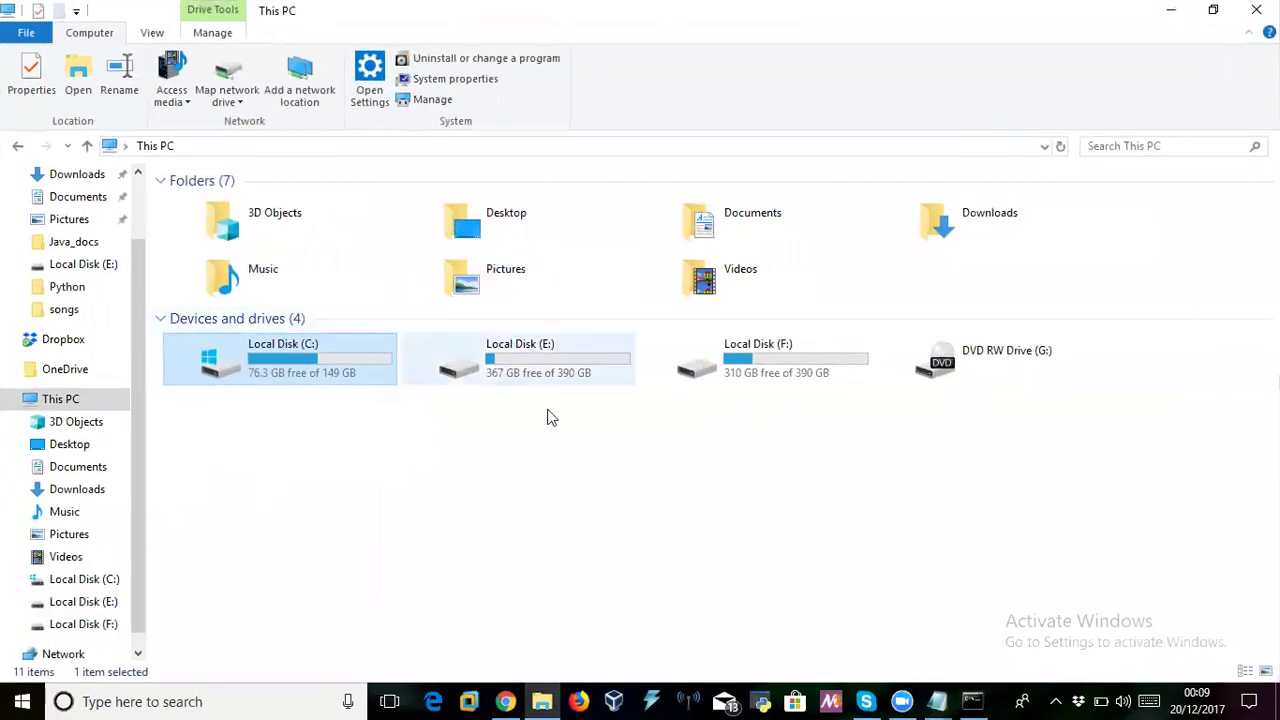
double_click(523, 357)
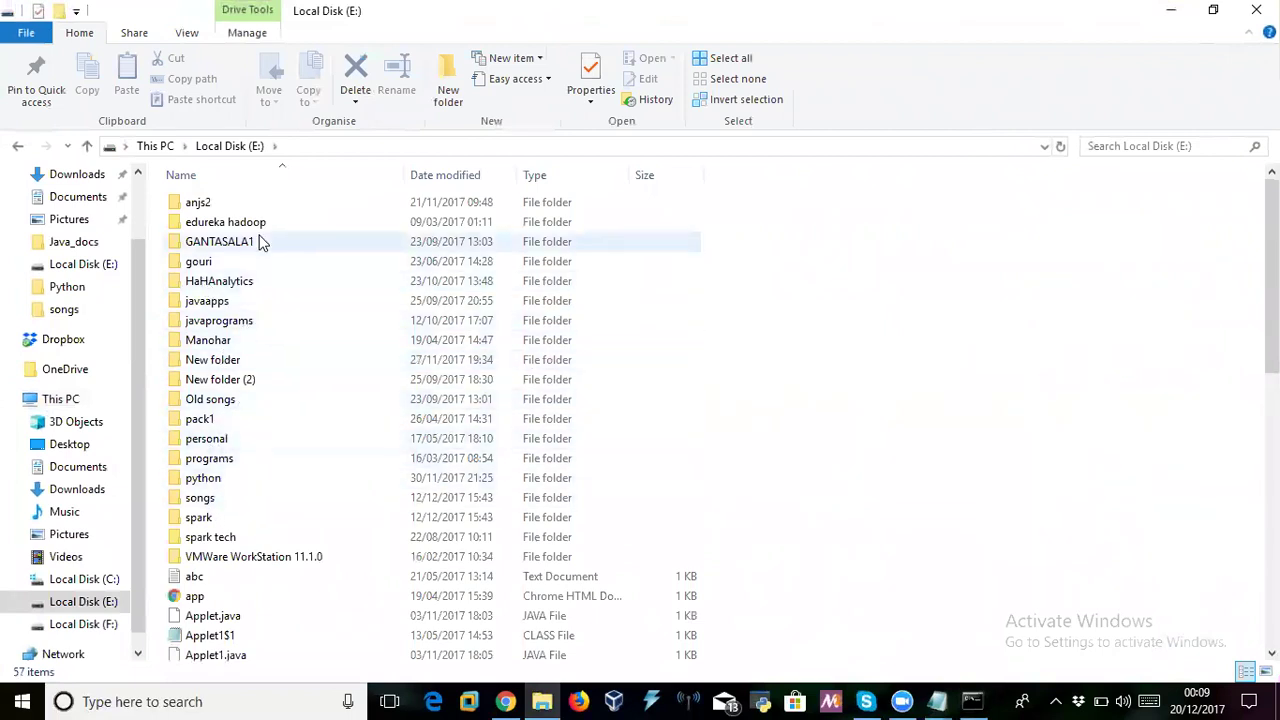
double_click(238, 320)
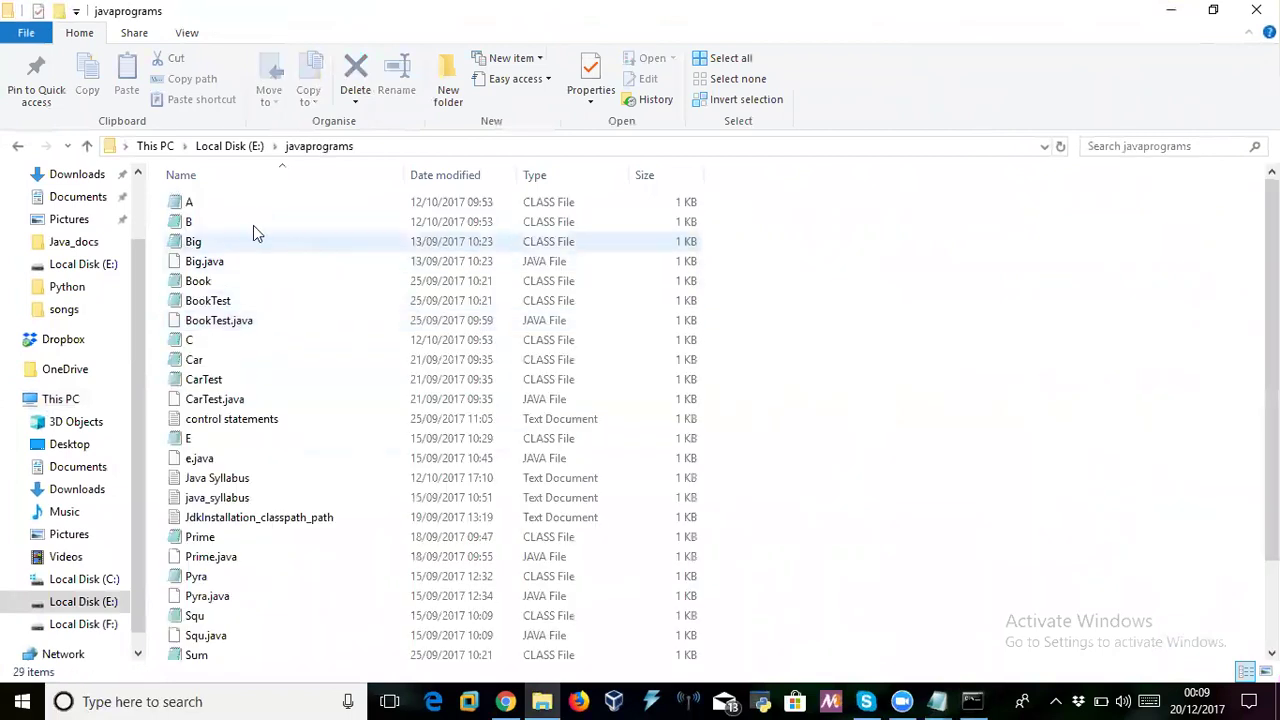
left_click(197, 503)
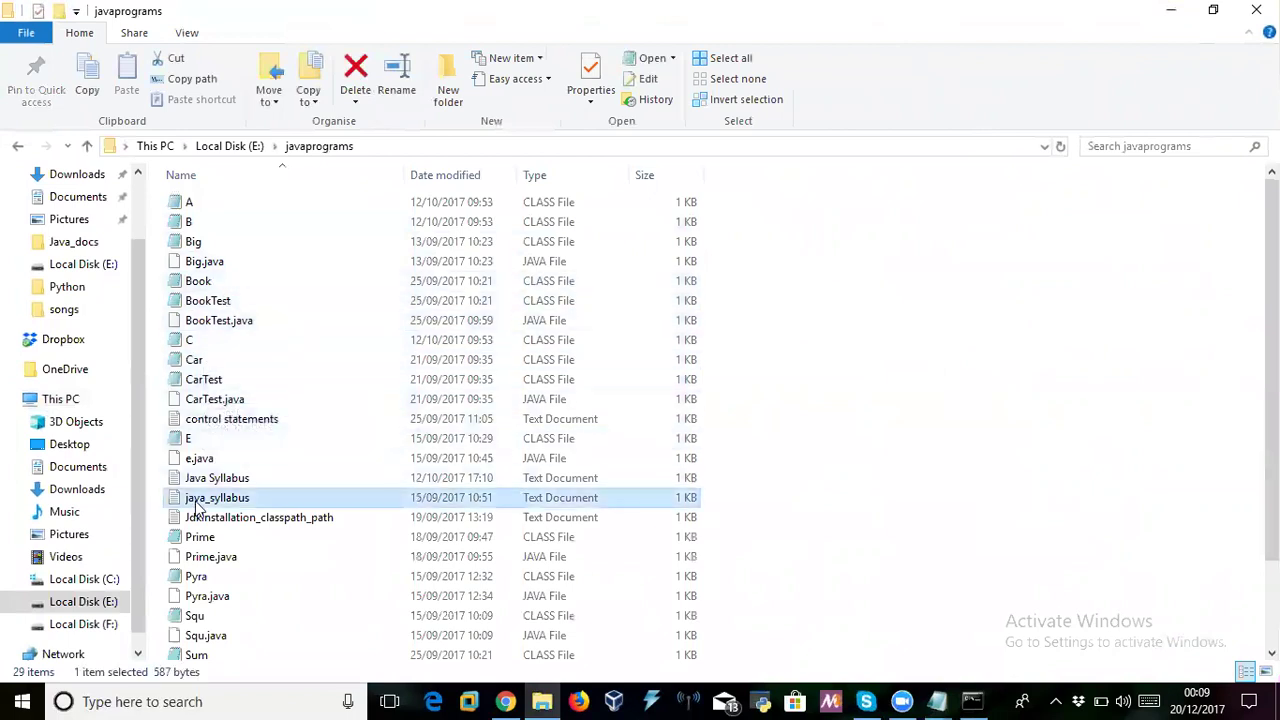
key("t")
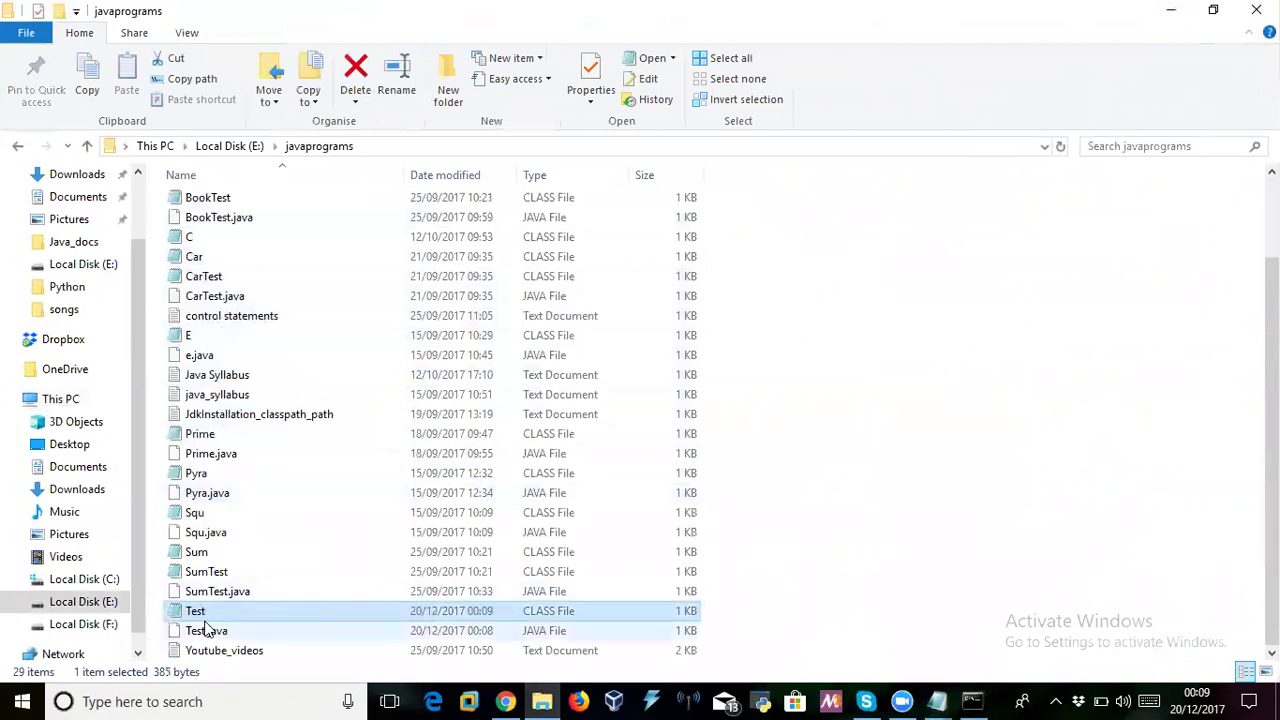
Open the Test class file in Notepad to examine its bytecode, and close both it and the folder window
double_click(283, 615)
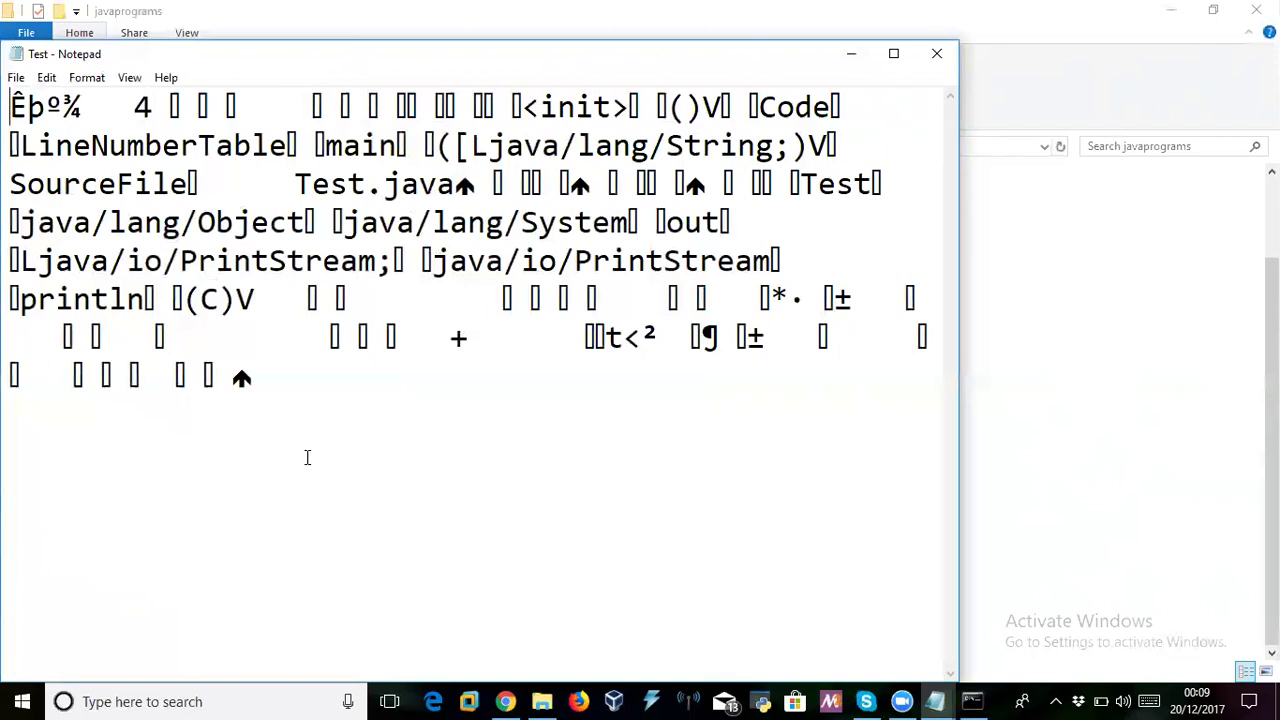
left_click(937, 53)
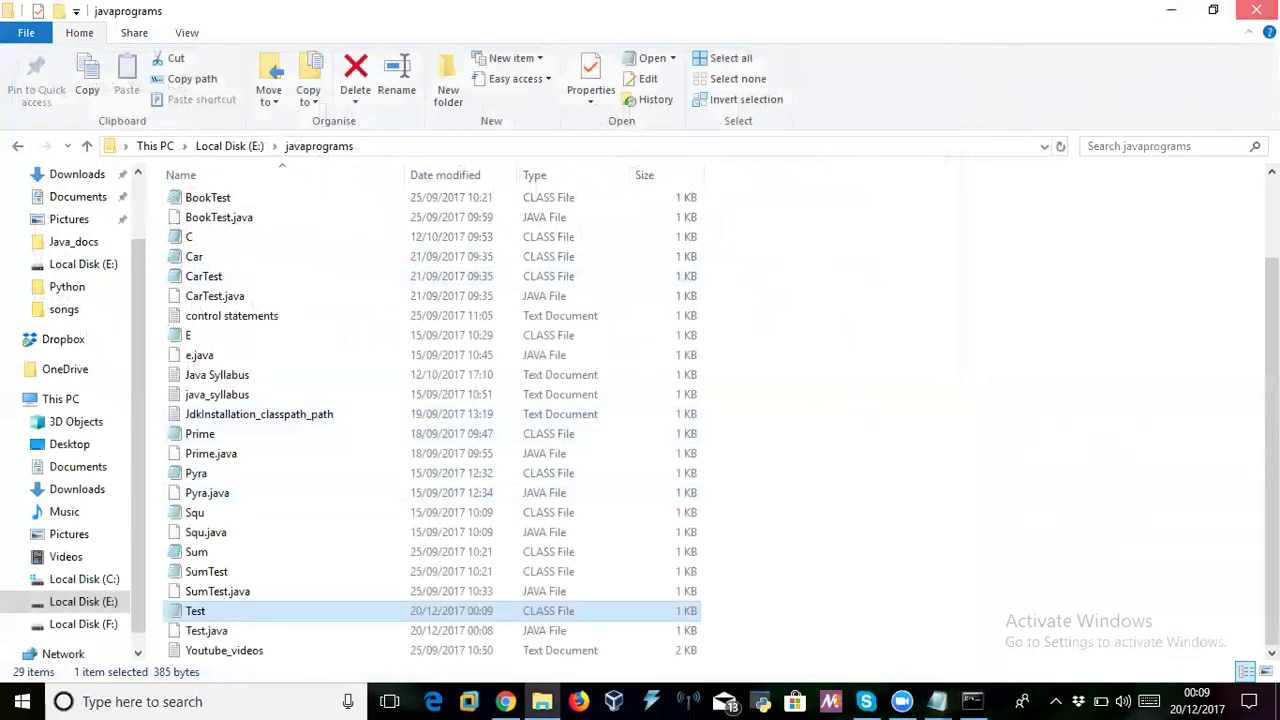
left_click(1256, 10)
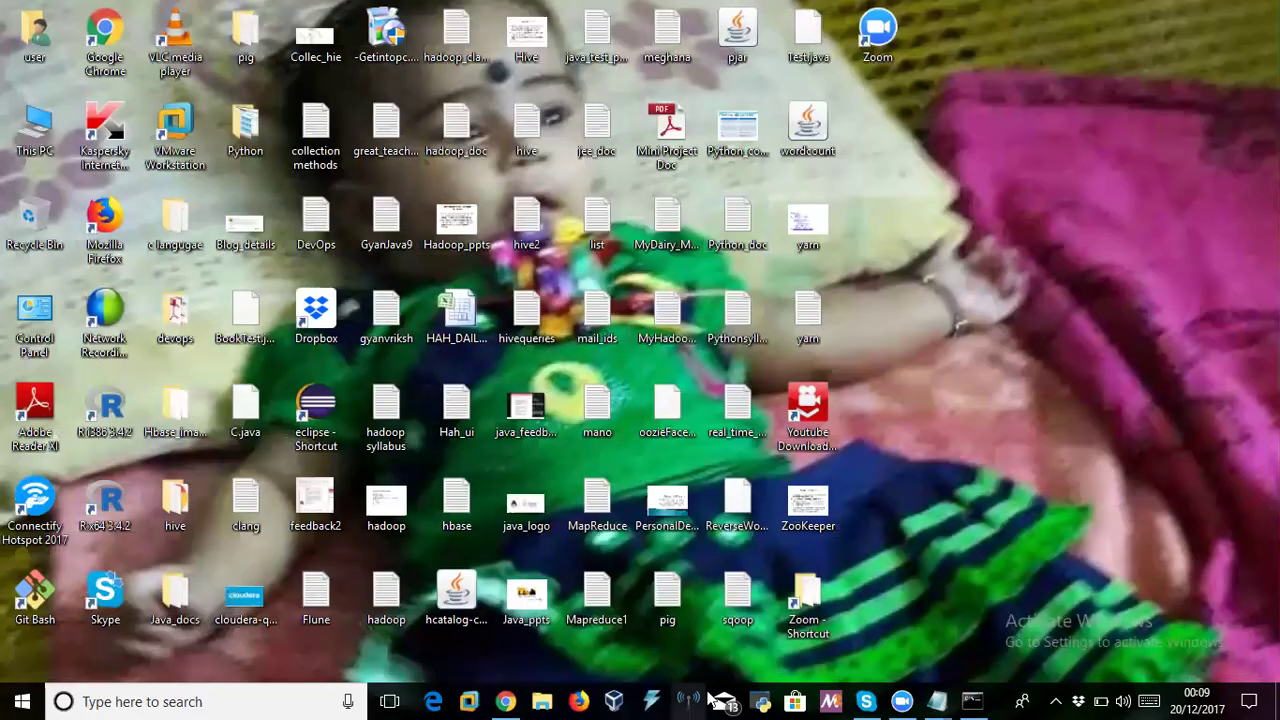
Return to the command prompt, edit the previous compile command into java Test and run it
left_click(972, 701)
key("Up")
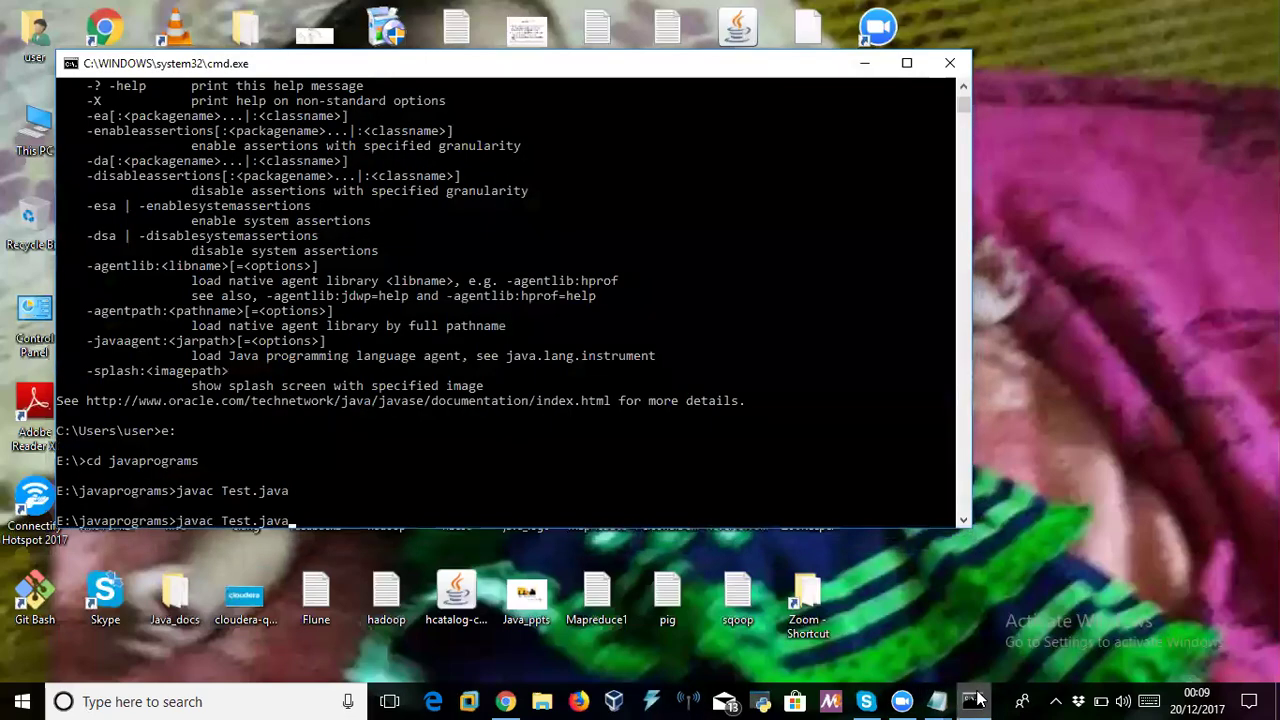
key("BackSpace")
key("BackSpace")
key("BackSpace")
key("BackSpace")
key("BackSpace")
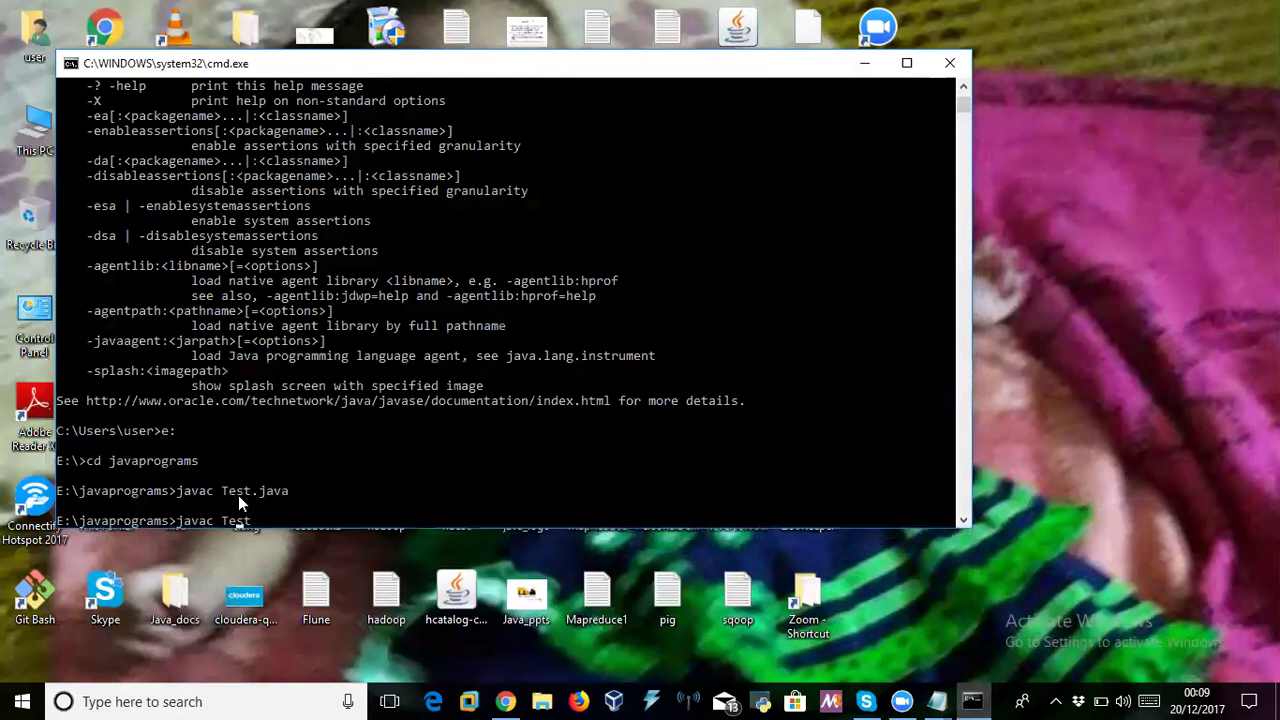
key("Left")
key("BackSpace")
key("Return")
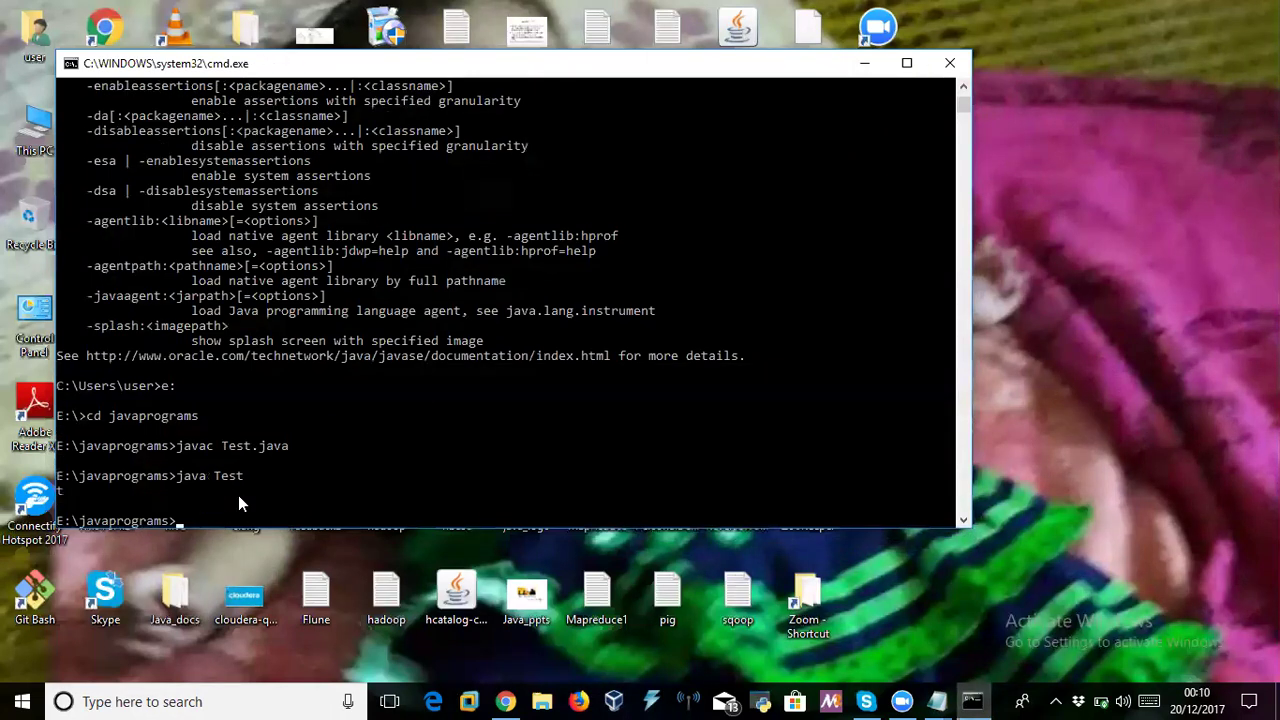